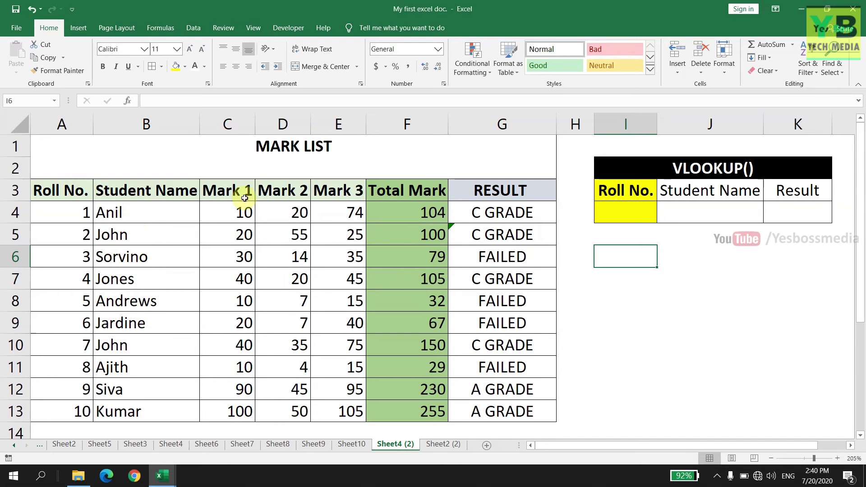
Examine the mark list's header row and student records alongside the empty VLOOKUP() table with Roll No., Student Name and Result.
left_click(620, 270)
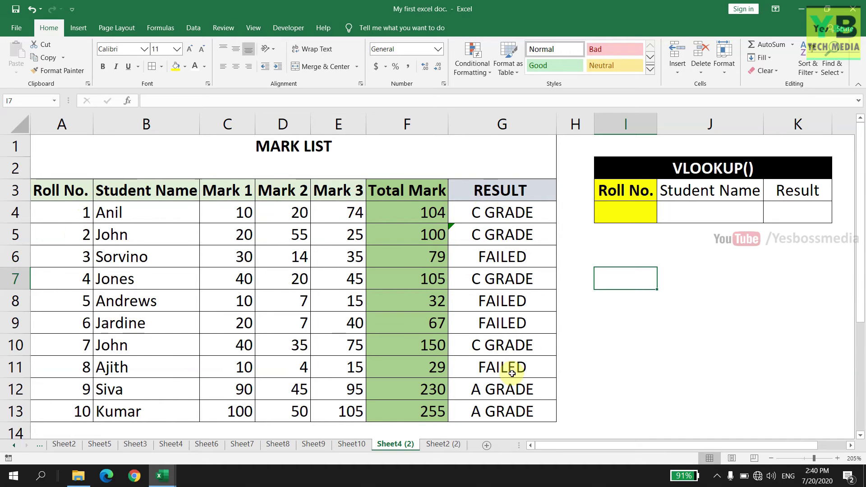
key("Up")
key("Up")
key("Up")
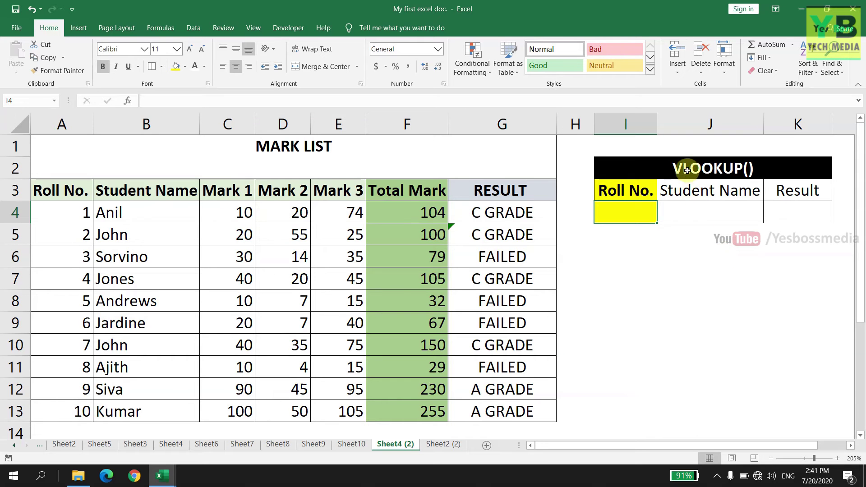
left_click(17, 256)
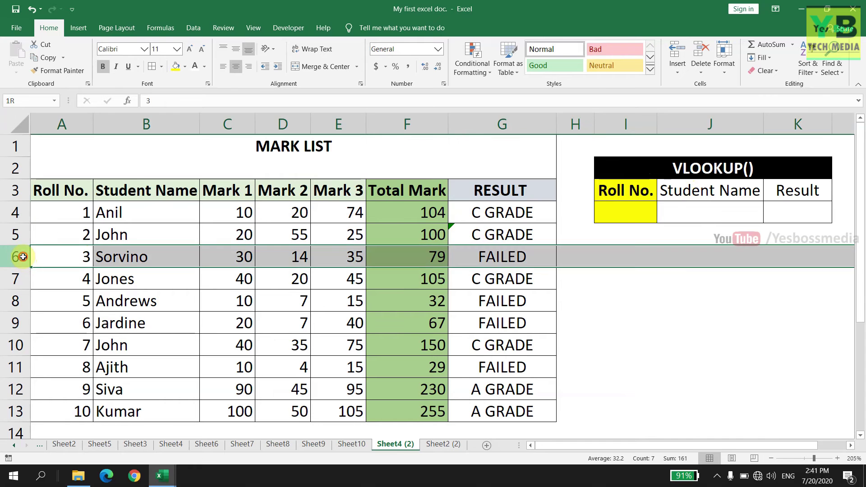
left_click_drag(64, 231, 467, 229)
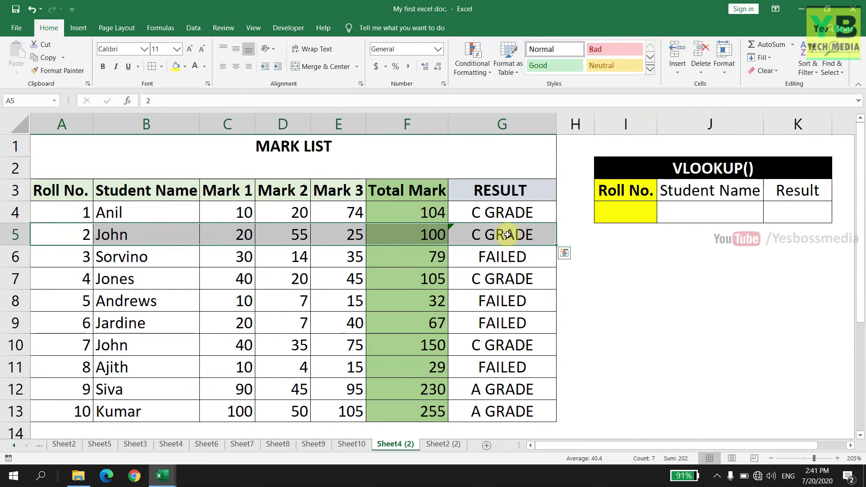
left_click_drag(83, 191, 539, 408)
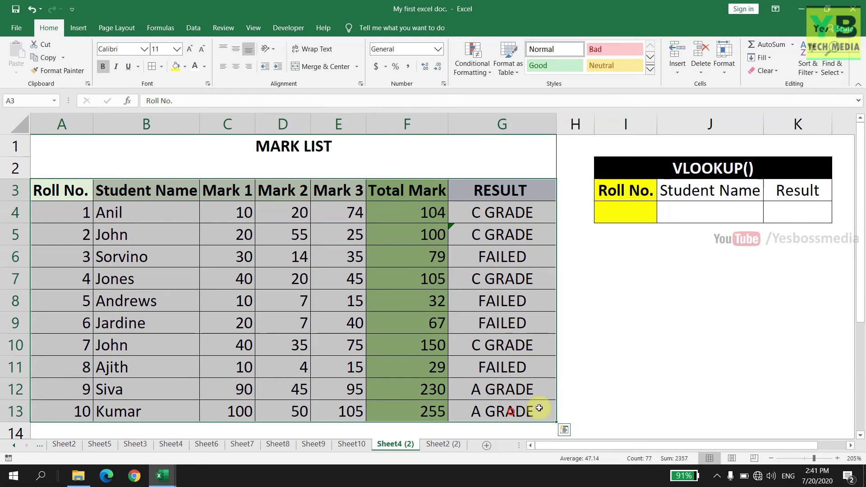
left_click(724, 282)
left_click_drag(86, 187, 522, 240)
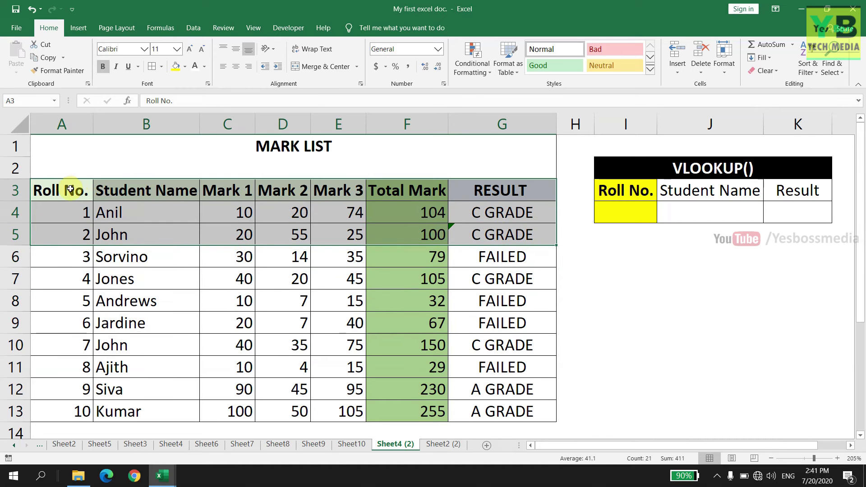
left_click_drag(70, 188, 472, 194)
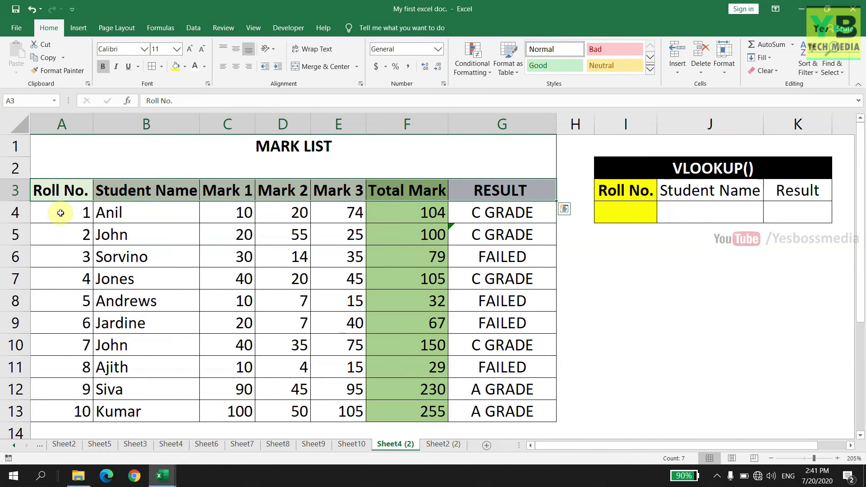
left_click_drag(61, 213, 445, 217)
left_click(679, 272)
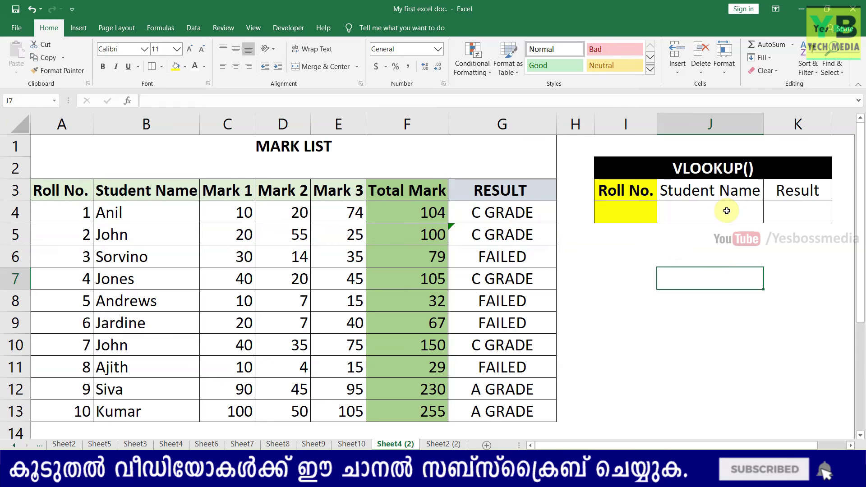
left_click(635, 209)
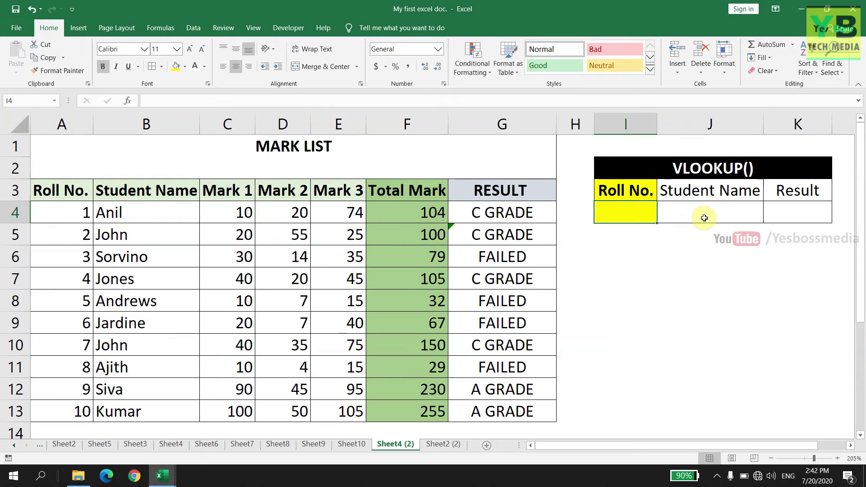
Search for the VLOOKUP function and insert it in cell J4 under Student Name.
left_click(705, 218)
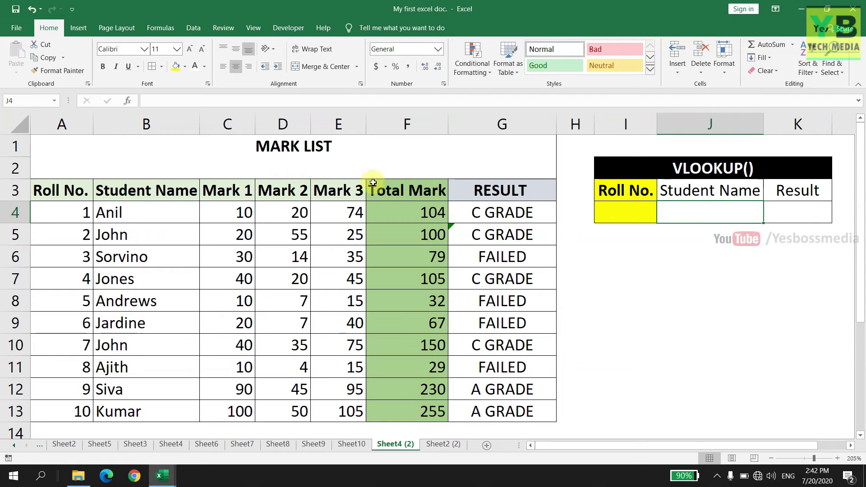
left_click(129, 102)
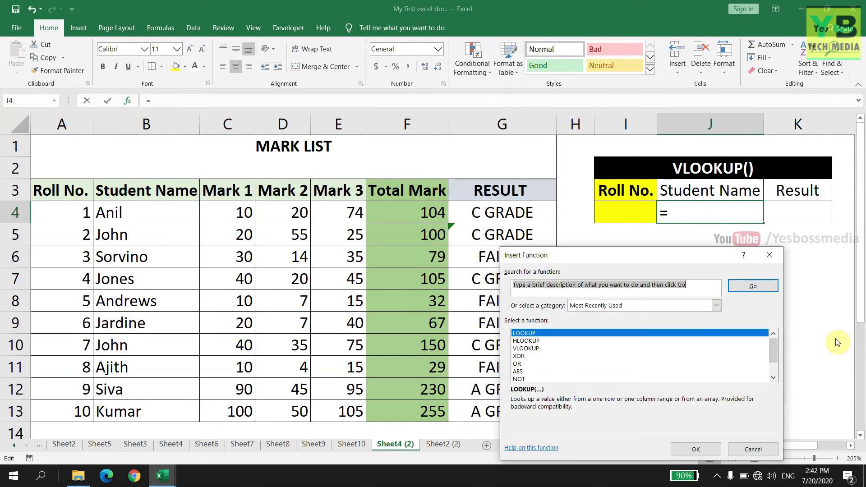
type("VLOOKU")
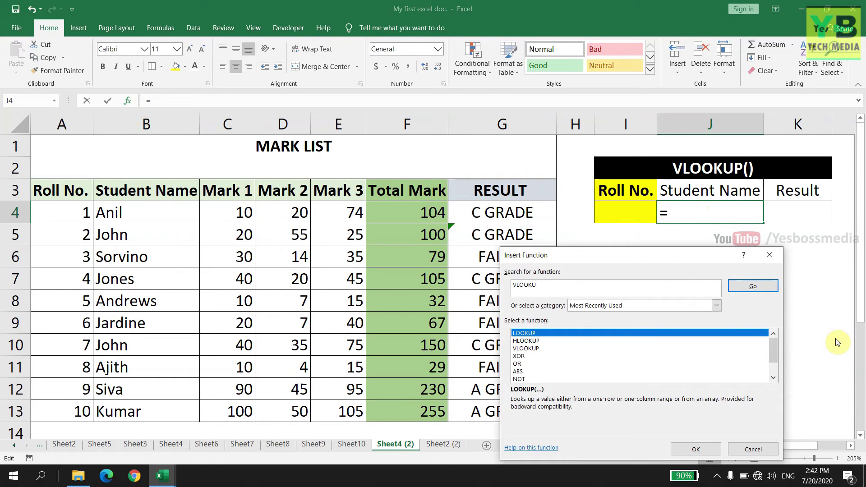
type("P")
key("Return")
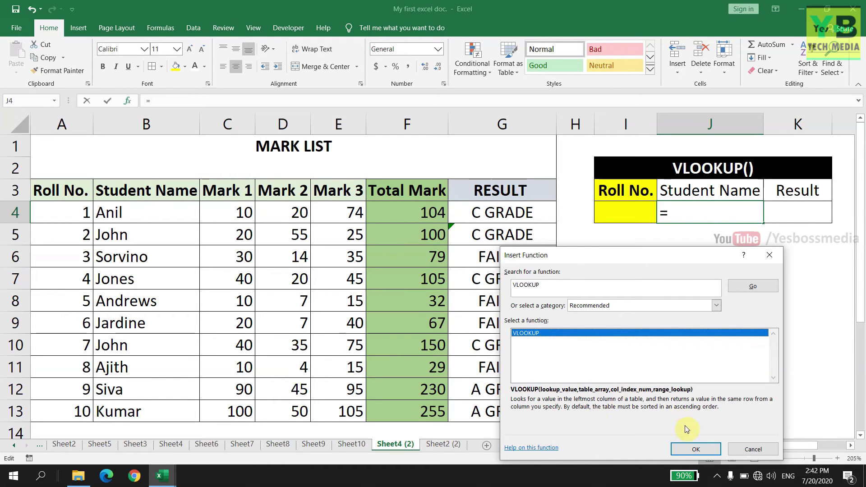
left_click(695, 450)
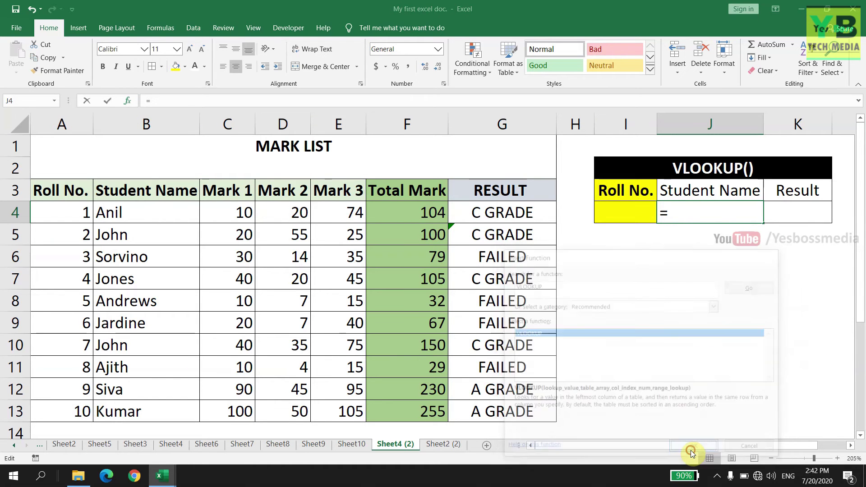
left_click_drag(670, 267, 698, 266)
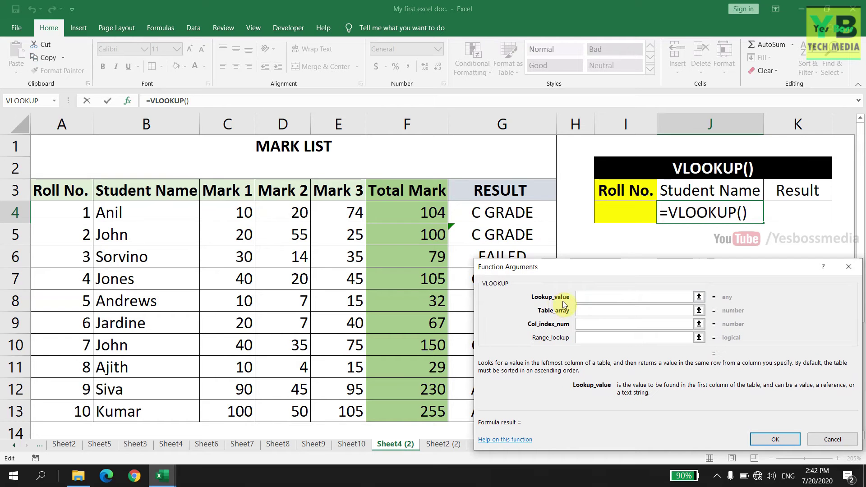
Set the VLOOKUP lookup value to I4 and its table array to the student records A4:G13.
left_click(591, 298)
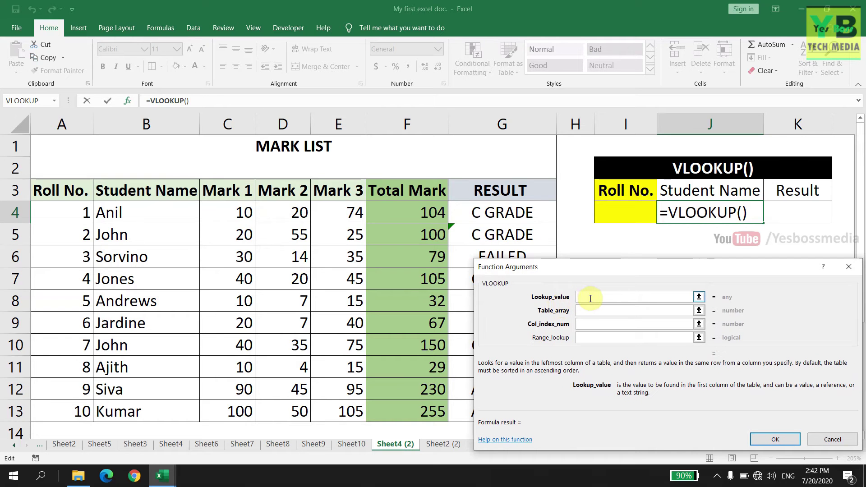
left_click(628, 212)
left_click(609, 311)
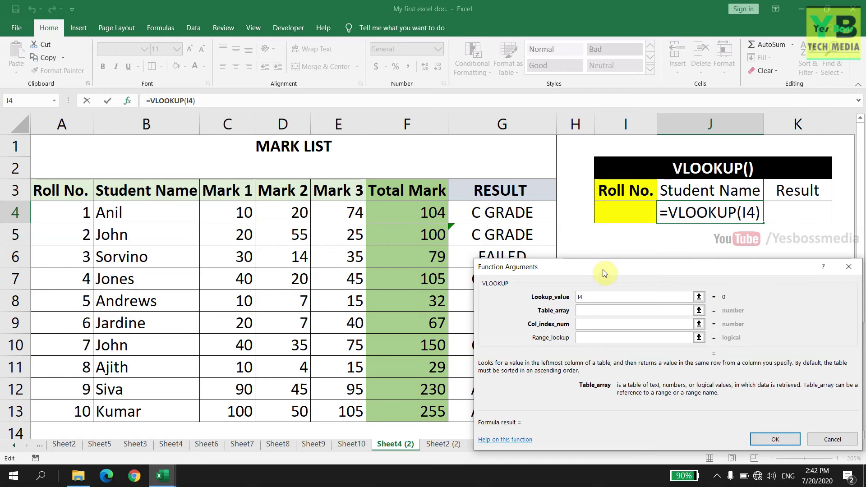
left_click_drag(603, 269, 690, 255)
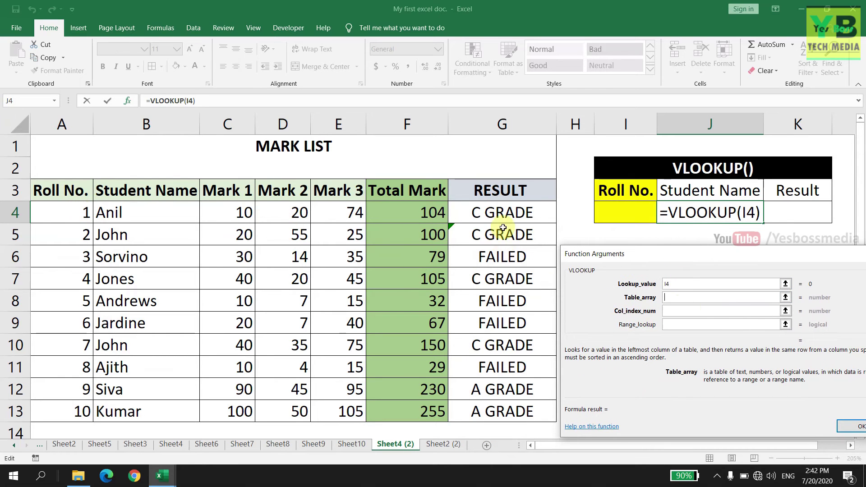
left_click(59, 208)
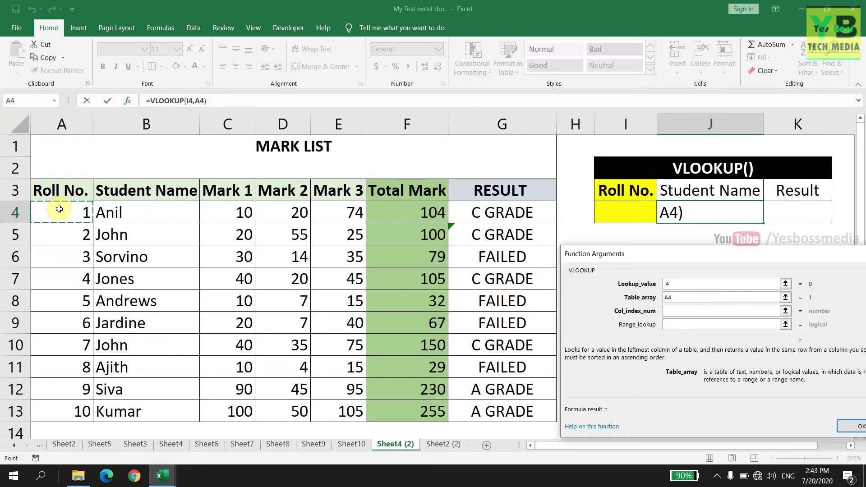
left_click_drag(59, 208, 530, 409)
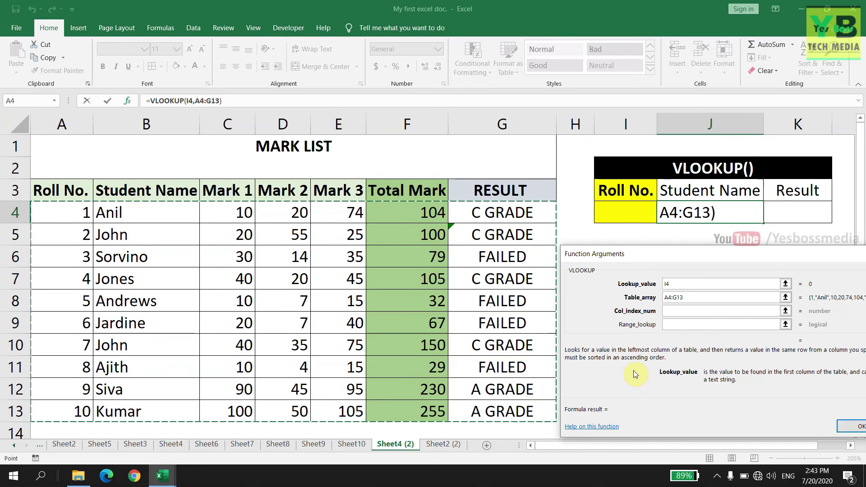
Set the VLOOKUP column index to 2 and range lookup to FALSE, completing the formula in J4.
left_click(676, 312)
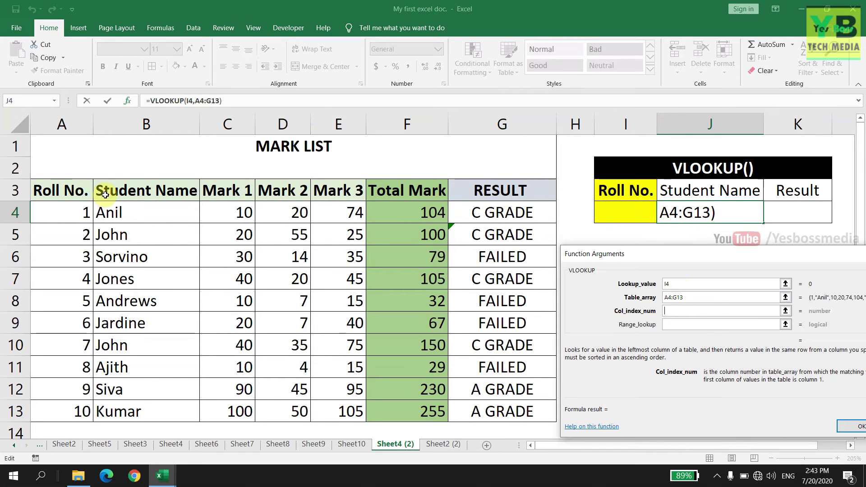
left_click(665, 311)
left_click(663, 312)
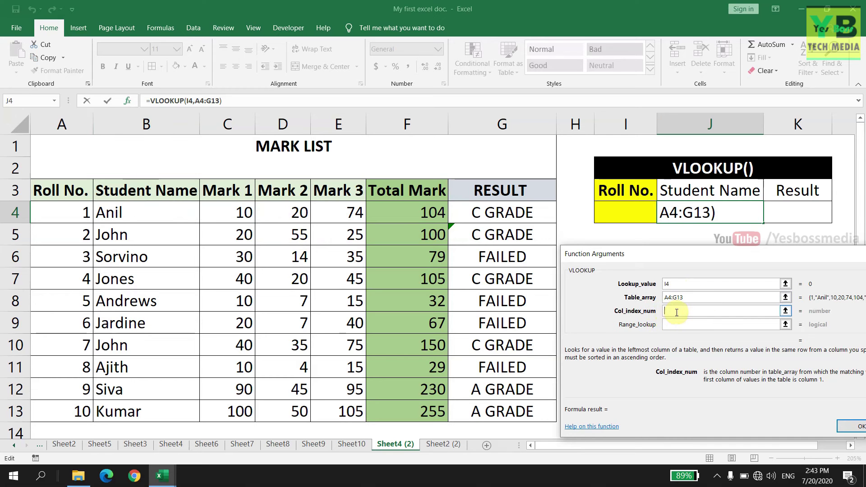
type("2")
left_click(677, 326)
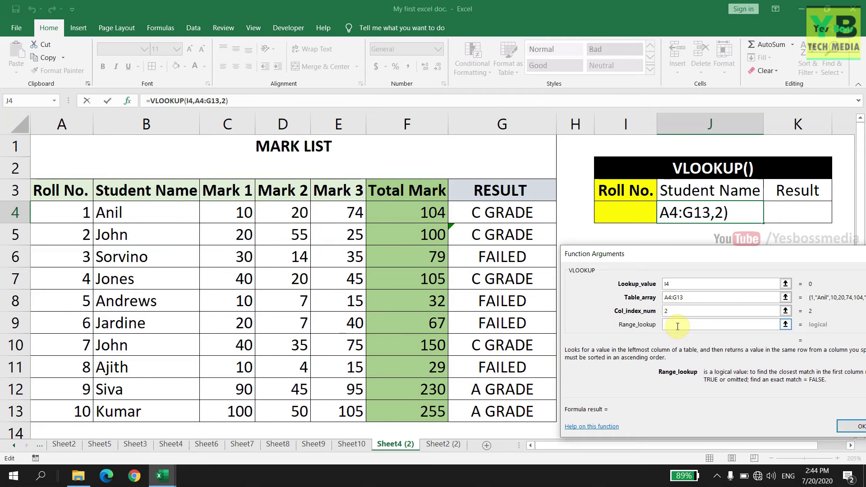
type("FA")
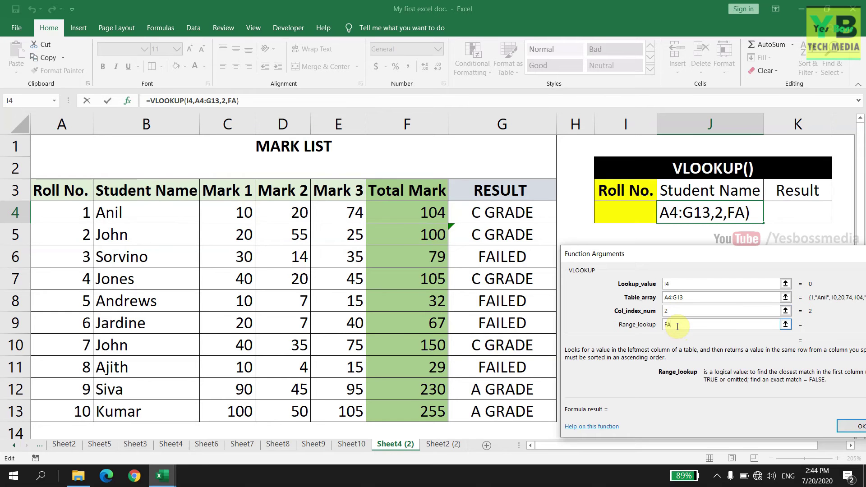
type("LSE")
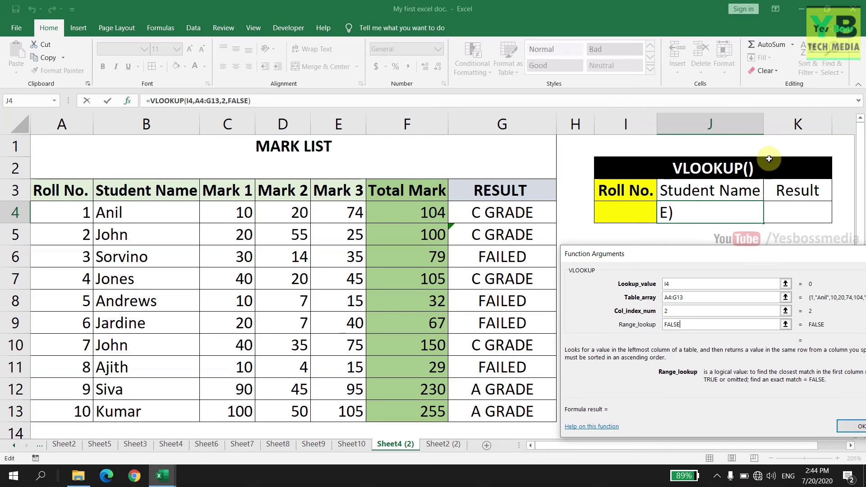
left_click_drag(591, 254, 557, 253)
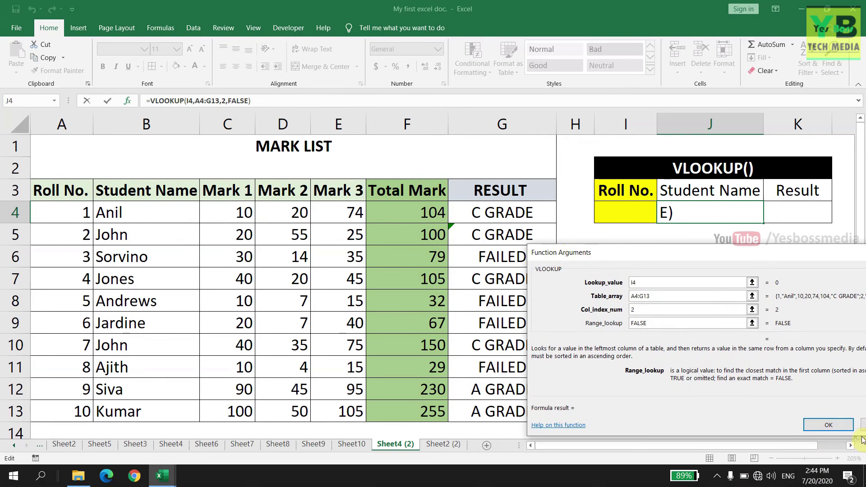
left_click(833, 425)
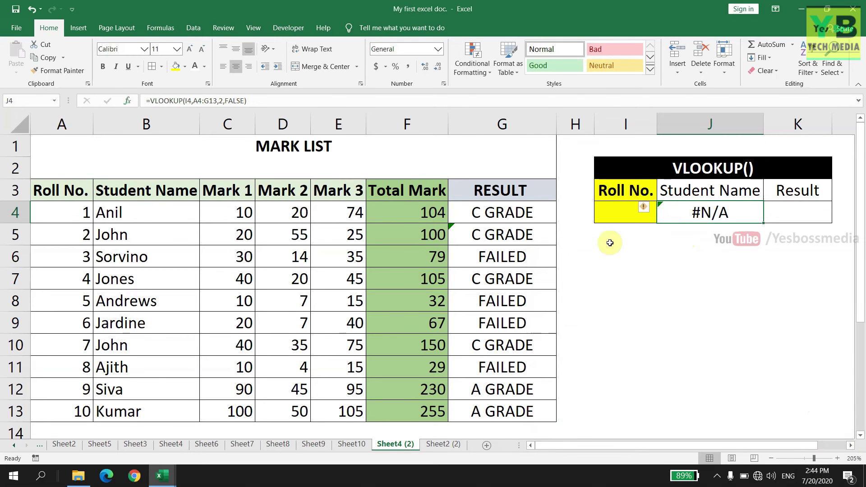
Enter roll number 3 in I4 and compare the looked-up student name with the matching mark list row.
left_click(624, 214)
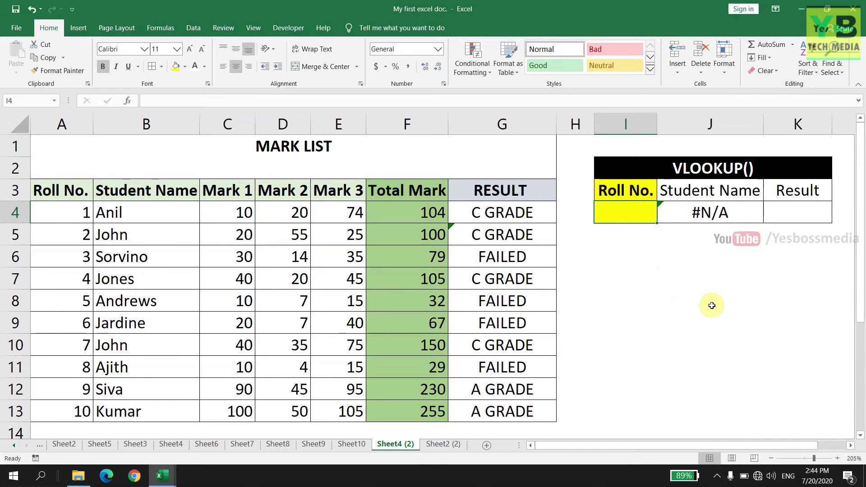
type("3")
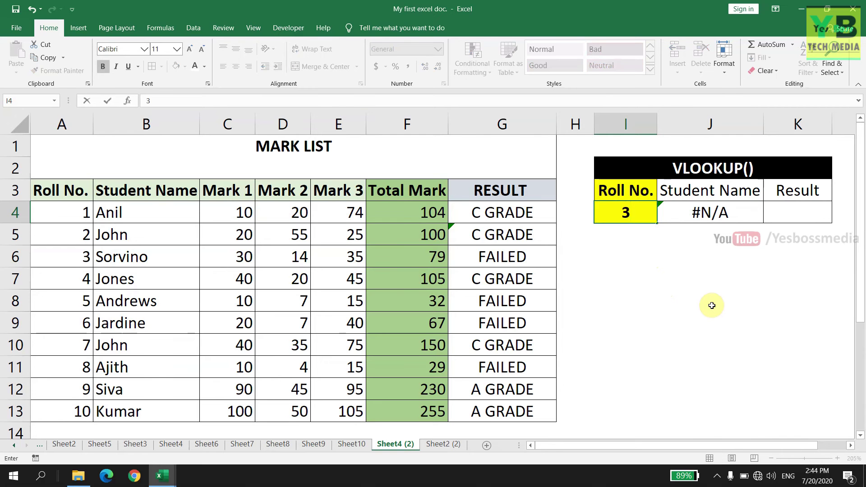
key("Return")
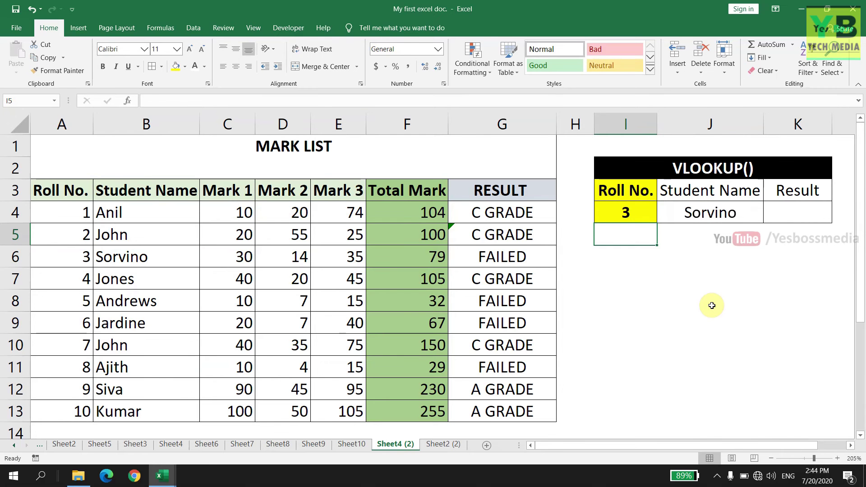
left_click(715, 212)
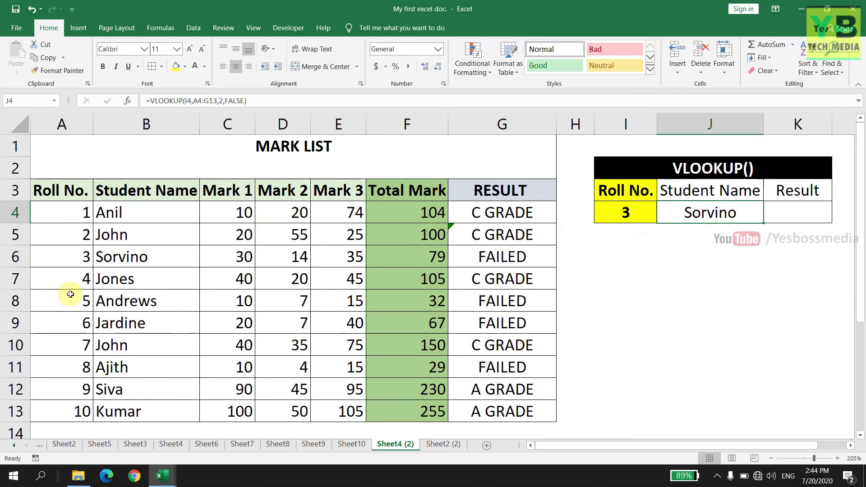
left_click(16, 259)
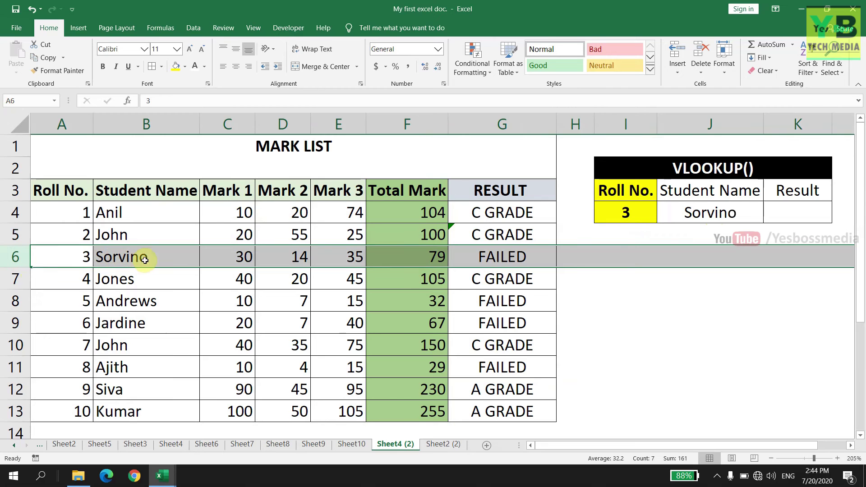
Set the roll number in I4 to 10 to look up that student's name.
left_click(718, 230)
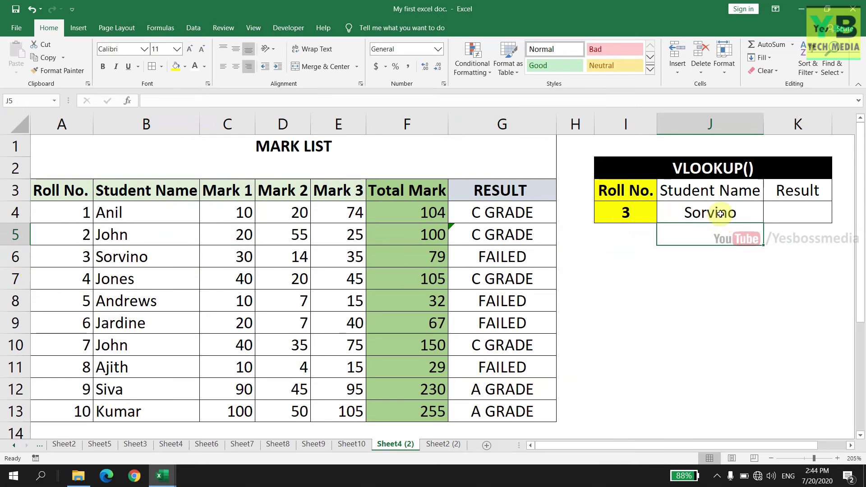
left_click(640, 212)
type("10")
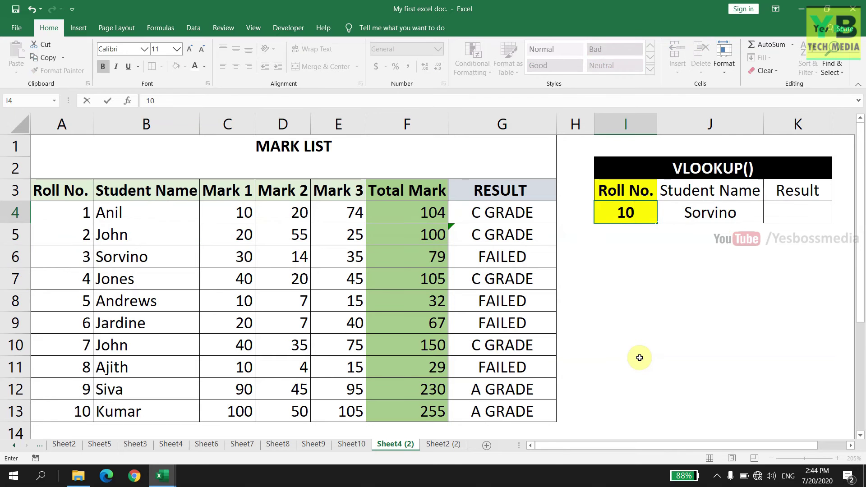
key("Return")
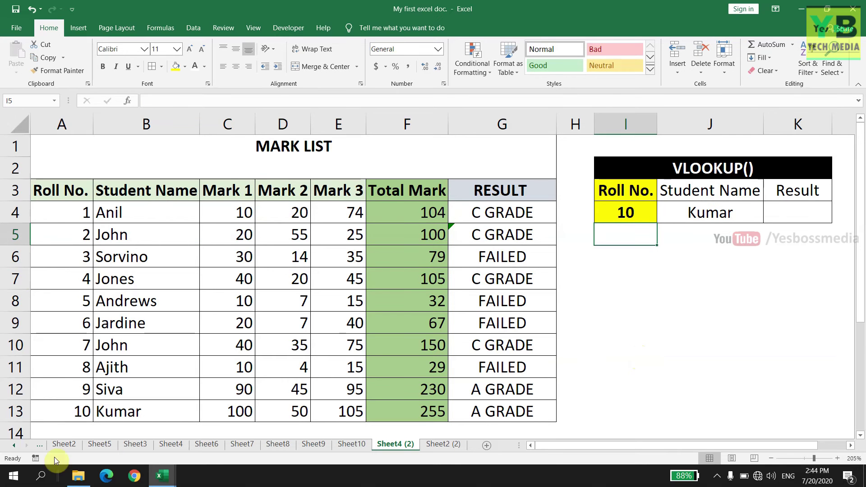
Check the mark list row for roll number 10 and test the name lookup with roll numbers 1 and 5 in I4.
left_click_drag(43, 413, 110, 413)
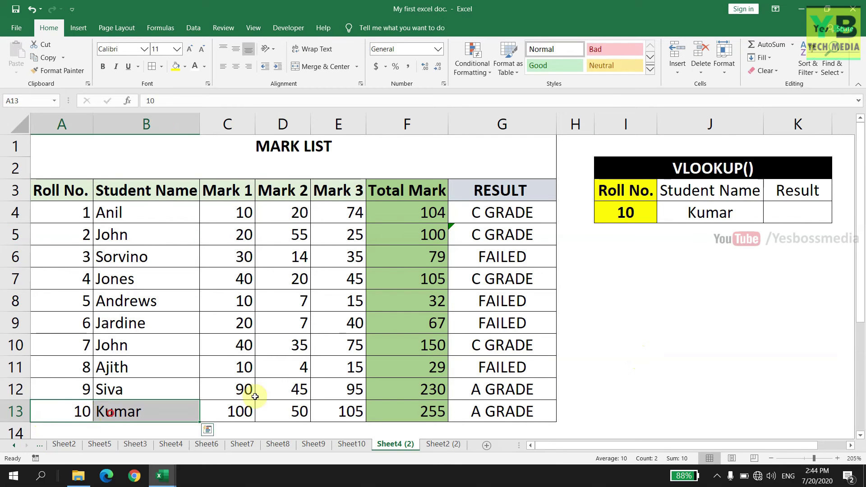
left_click(626, 213)
type("1")
key("Return")
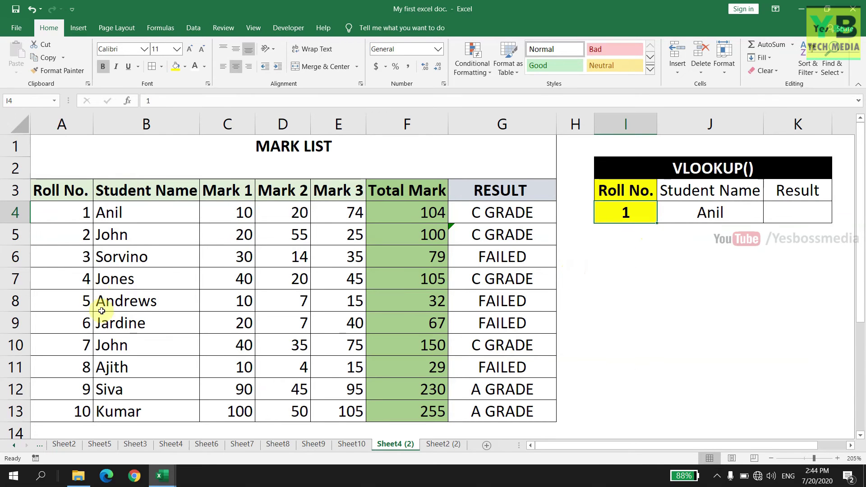
type("5")
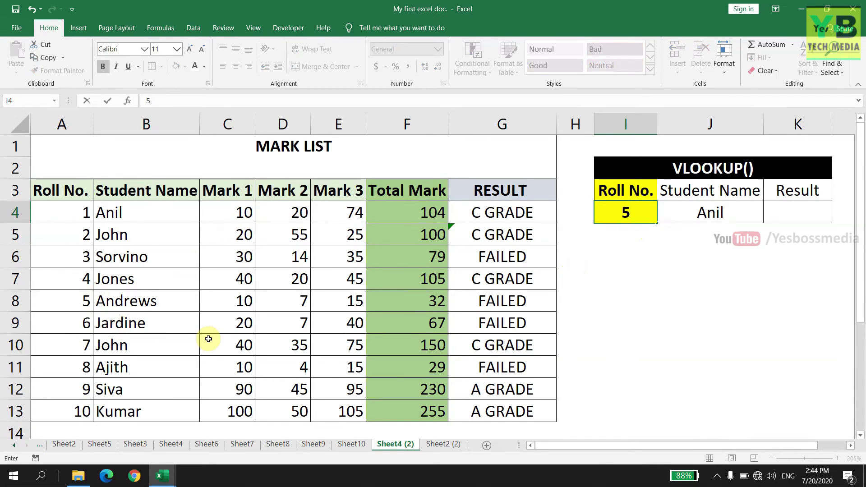
key("Return")
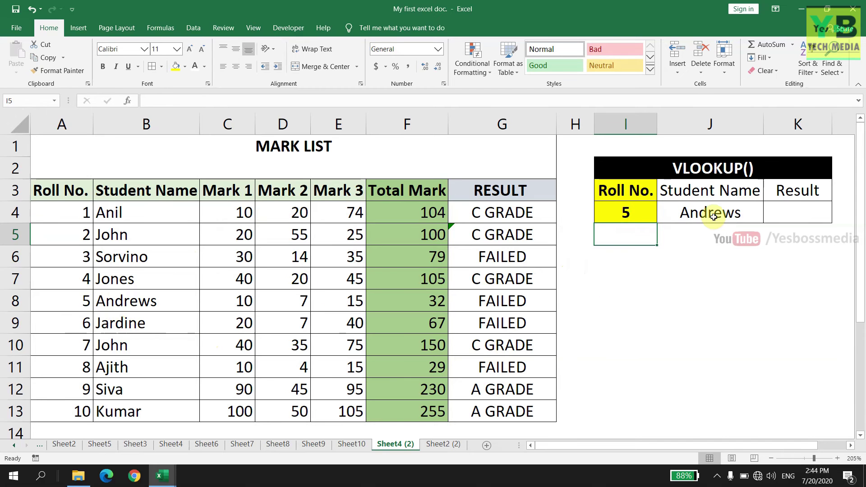
Insert the VLOOKUP function in the Result cell K4.
key("Up")
key("Right")
key("Right")
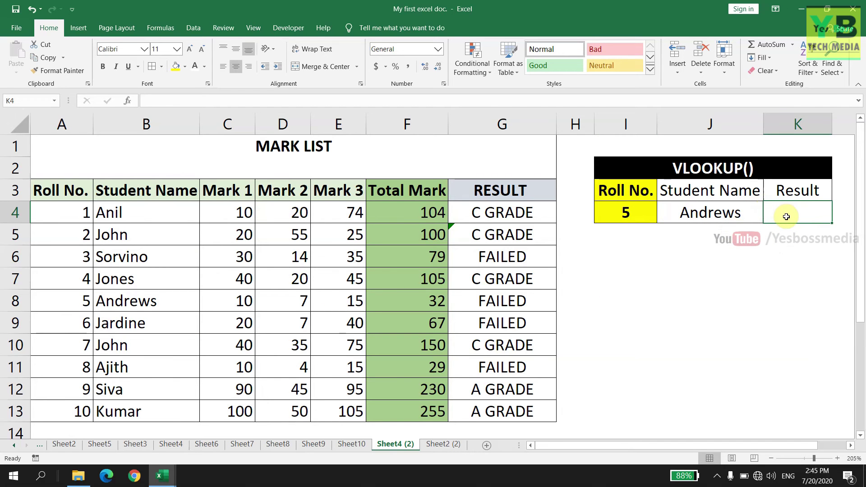
left_click(127, 101)
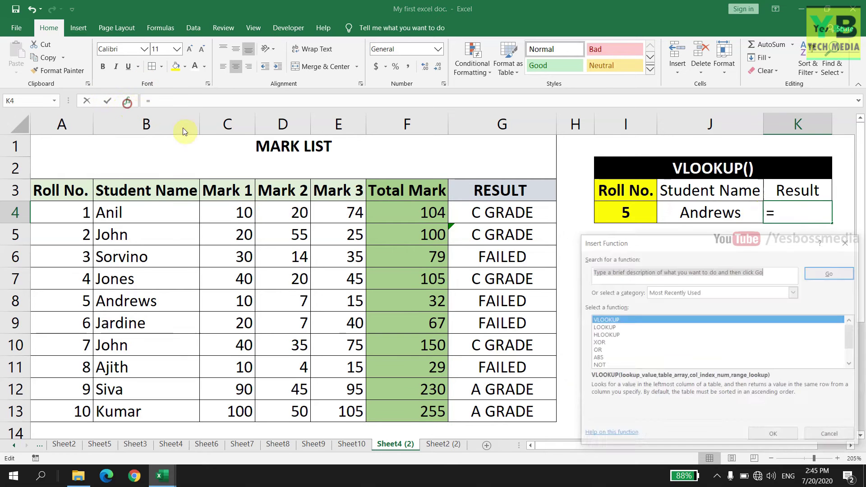
left_click_drag(724, 244, 712, 269)
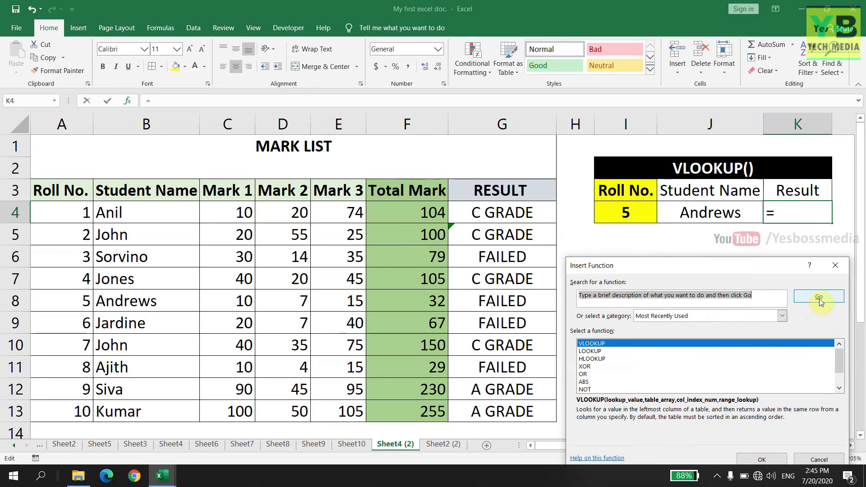
left_click(763, 458)
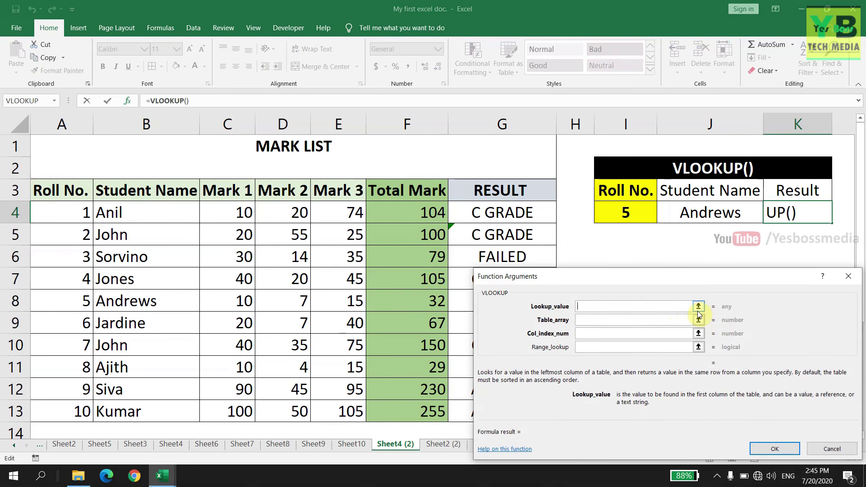
Set the lookup value of the K4 formula to I4 and its table array to A4:G13.
left_click(698, 308)
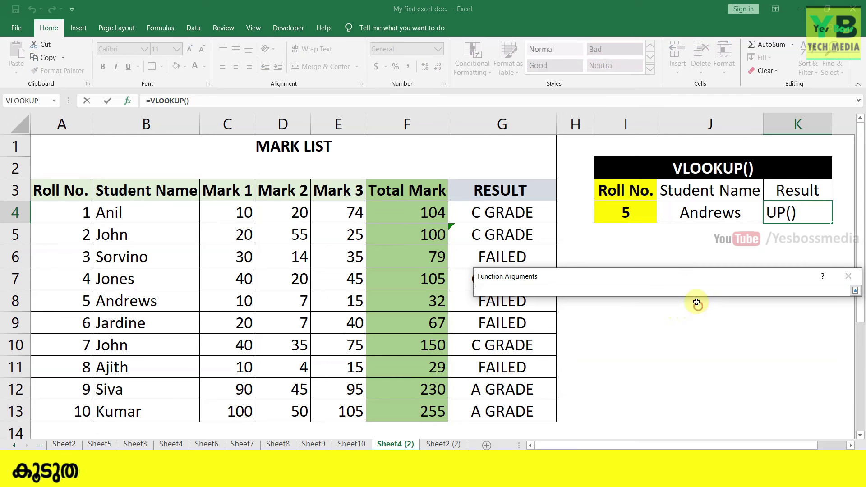
left_click(635, 214)
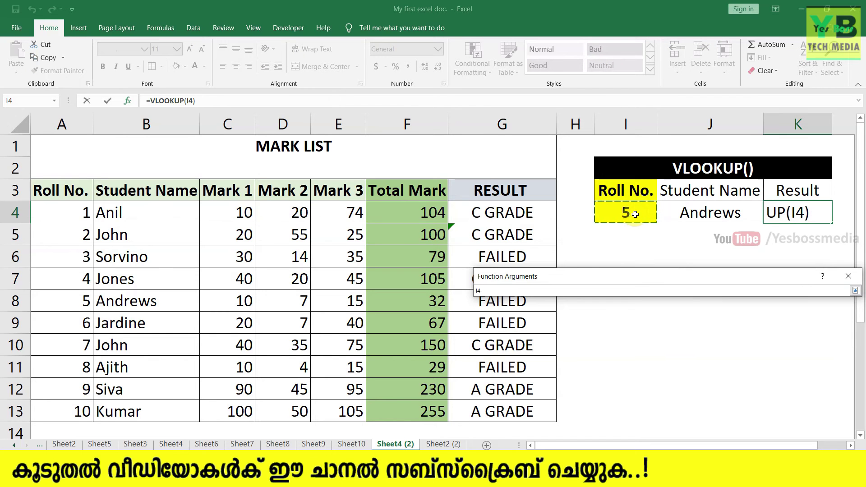
left_click(854, 291)
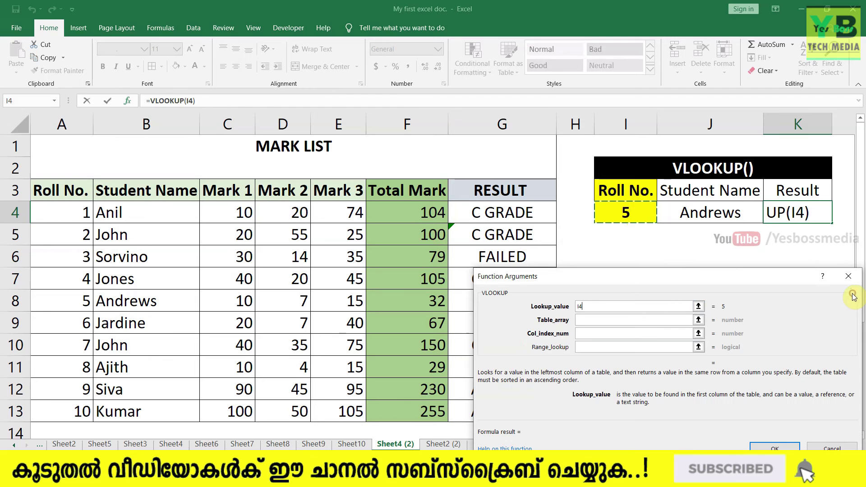
left_click(616, 321)
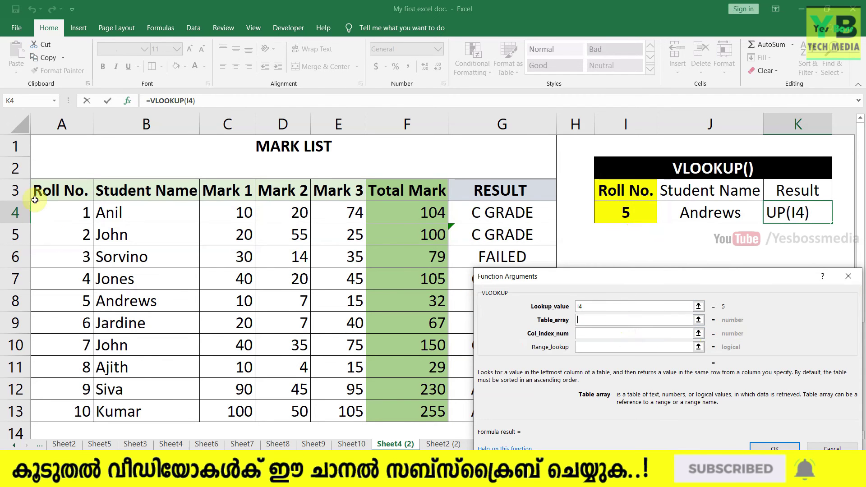
left_click_drag(73, 215, 531, 416)
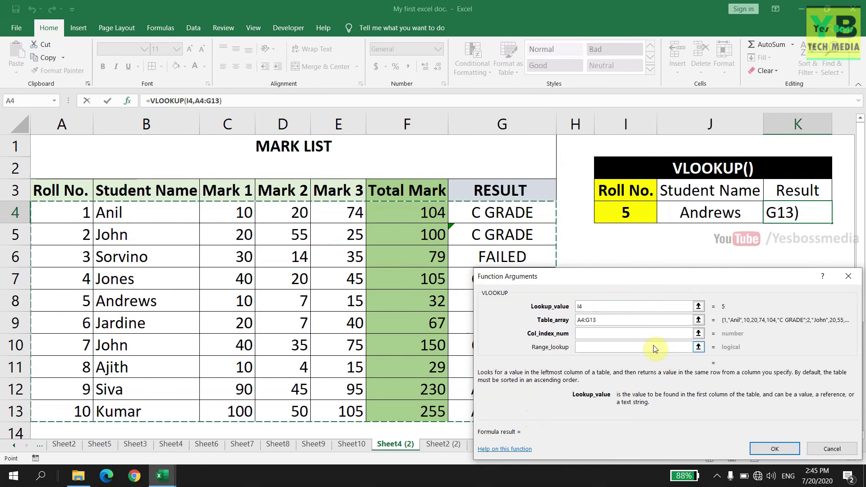
Set the column index to 7 and range lookup to FALSE, completing the VLOOKUP formula in K4.
left_click(638, 336)
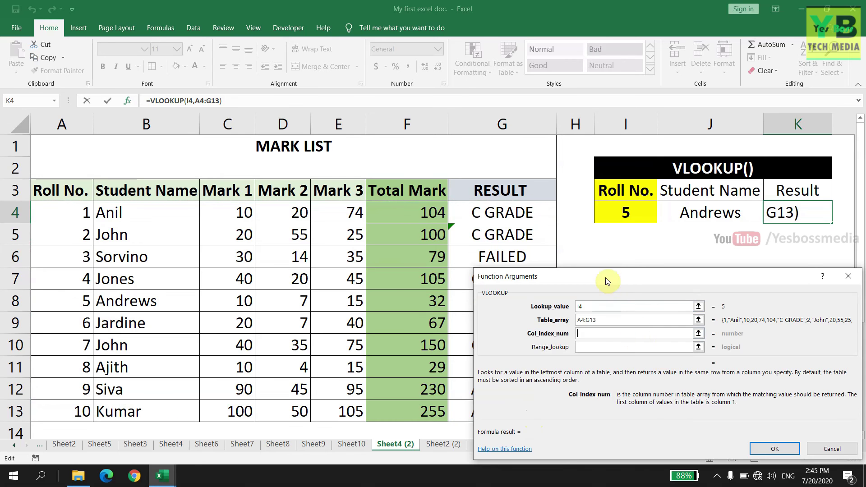
left_click_drag(606, 273, 654, 287)
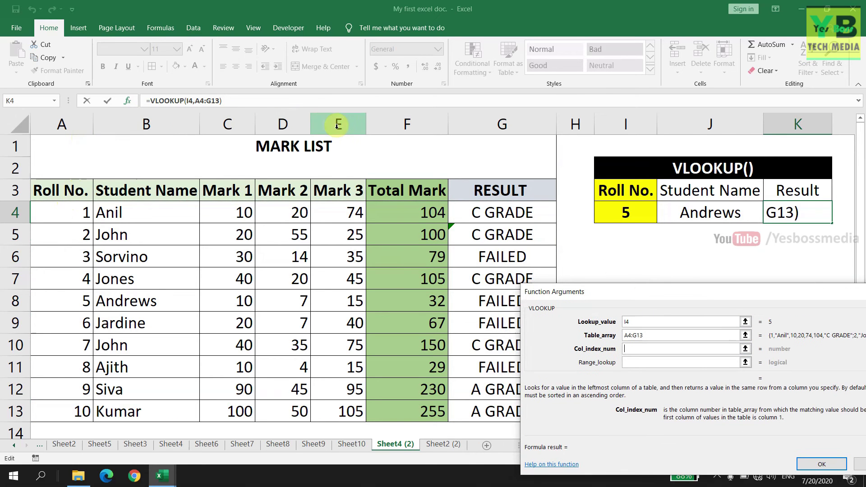
left_click_drag(493, 134, 499, 202)
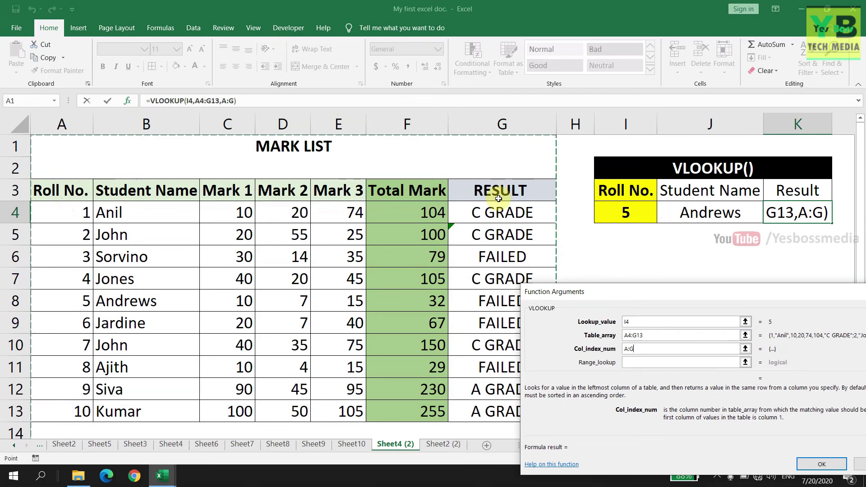
left_click(601, 349)
type("7")
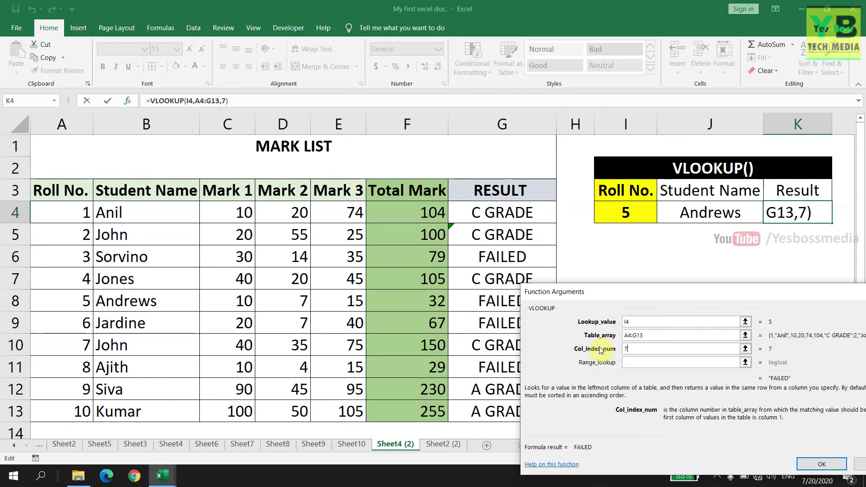
left_click_drag(632, 292, 626, 263)
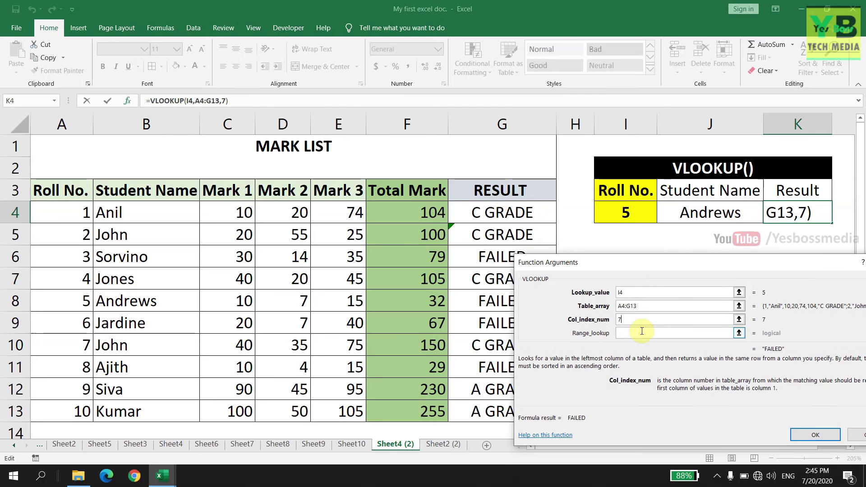
left_click(642, 333)
type("FALSE")
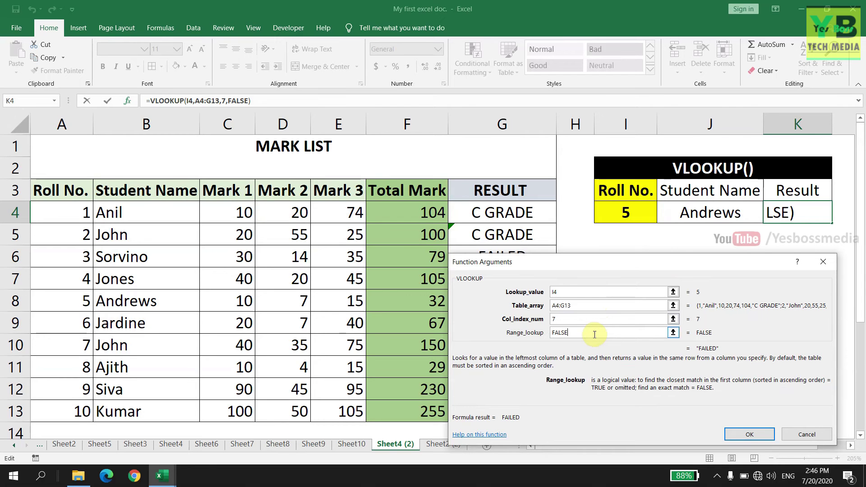
left_click(748, 436)
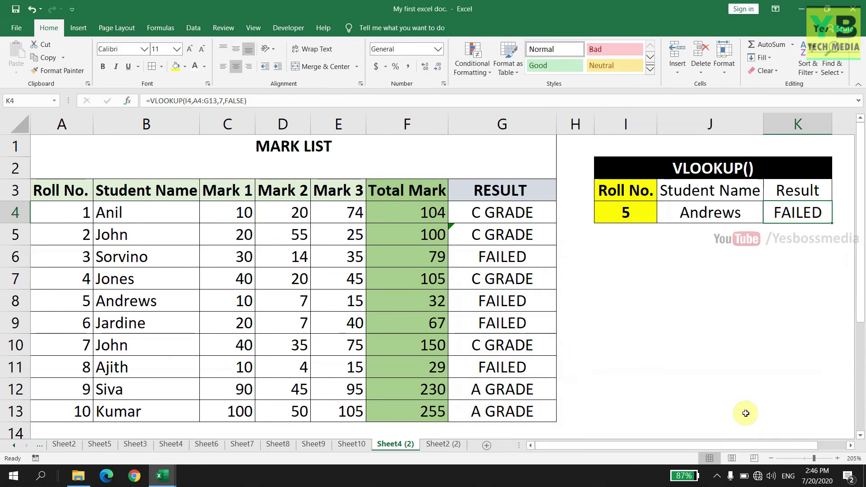
Compare the looked-up name and result for roll number 5 with its row in the mark list.
left_click(737, 285)
left_click(628, 222)
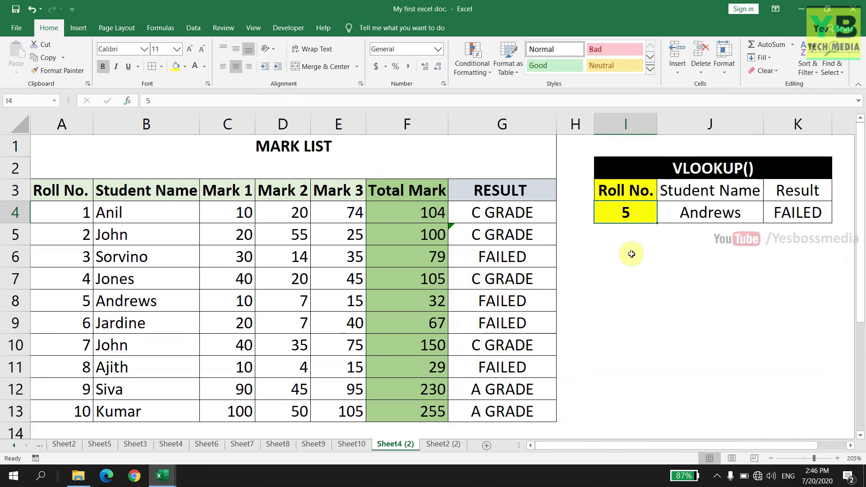
left_click(15, 301)
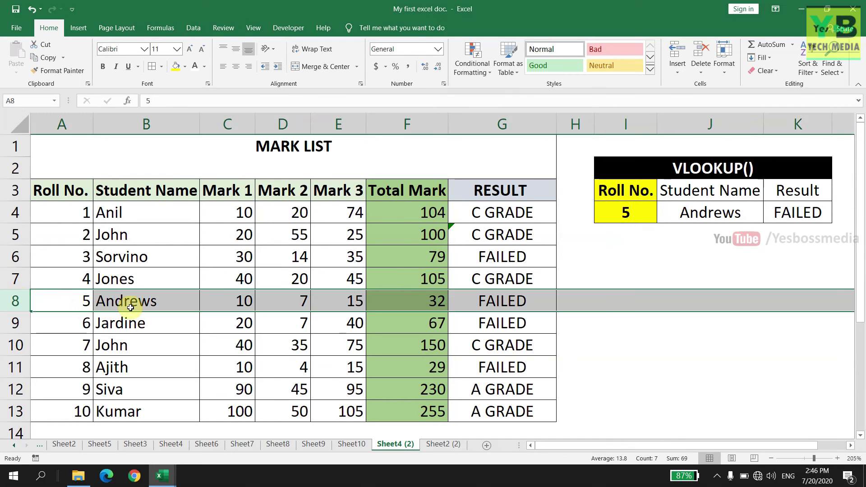
Enter roll number 2 in I4 and compare the looked-up name and result with the matching mark list row.
left_click(644, 216)
type("2")
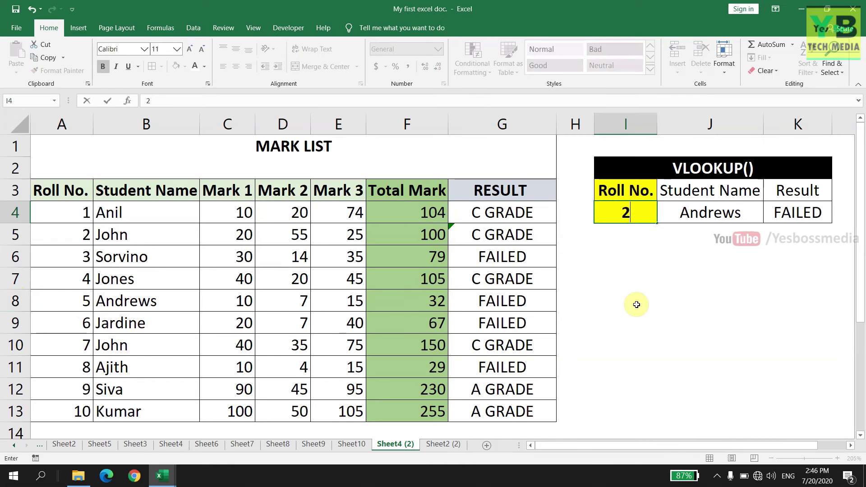
key("Return")
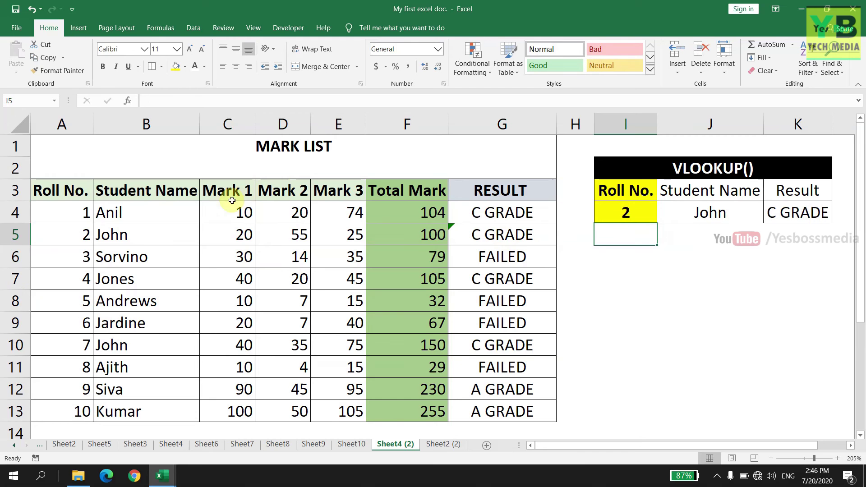
left_click(15, 234)
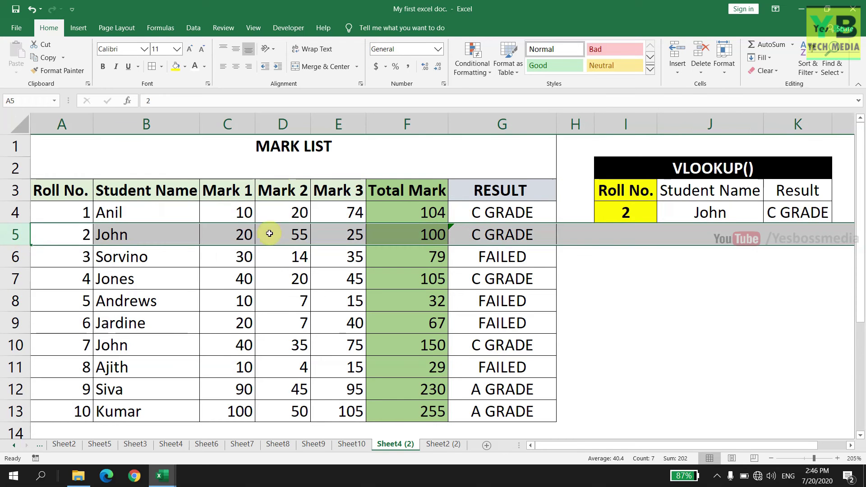
Test both lookups by entering roll number 9 and the unlisted roll number 100 in I4.
left_click(624, 214)
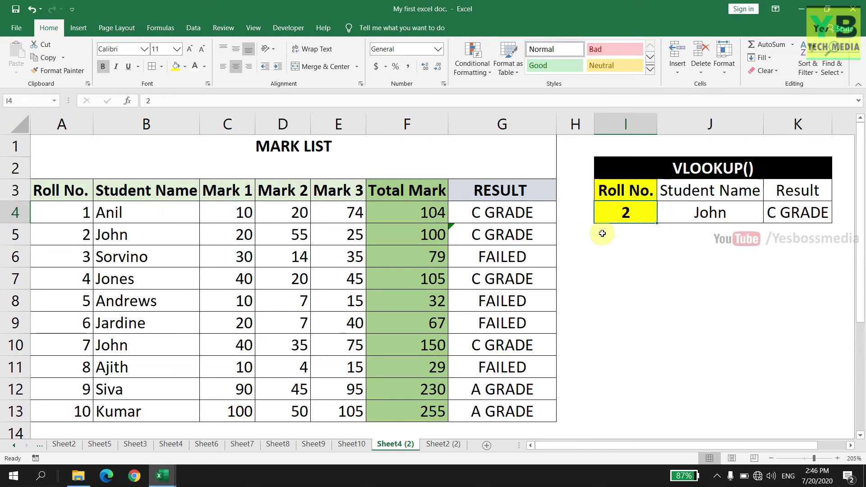
type("9")
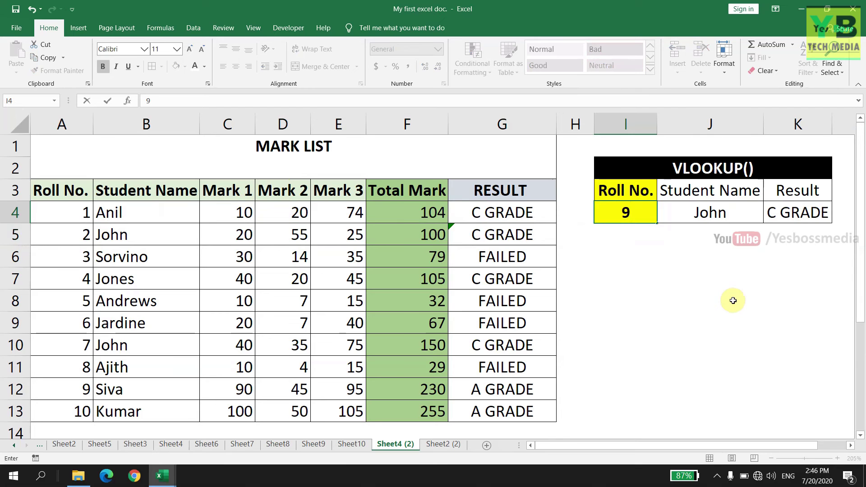
key("Return")
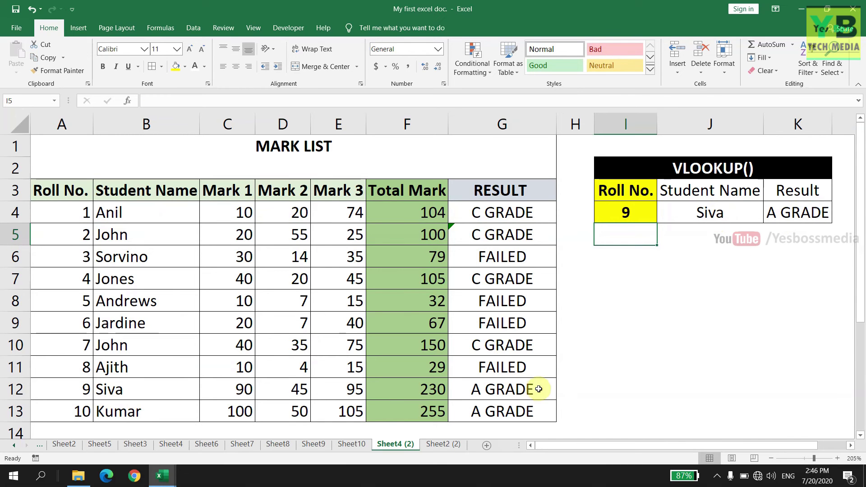
left_click(634, 212)
type("100")
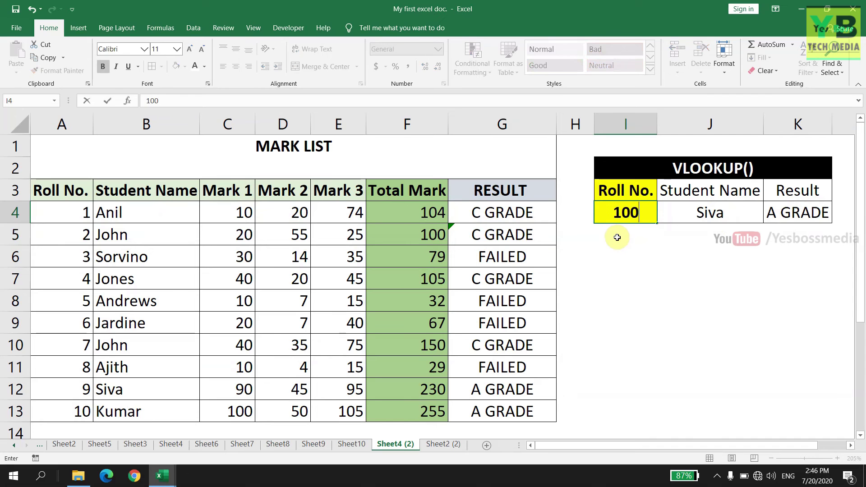
key("Return")
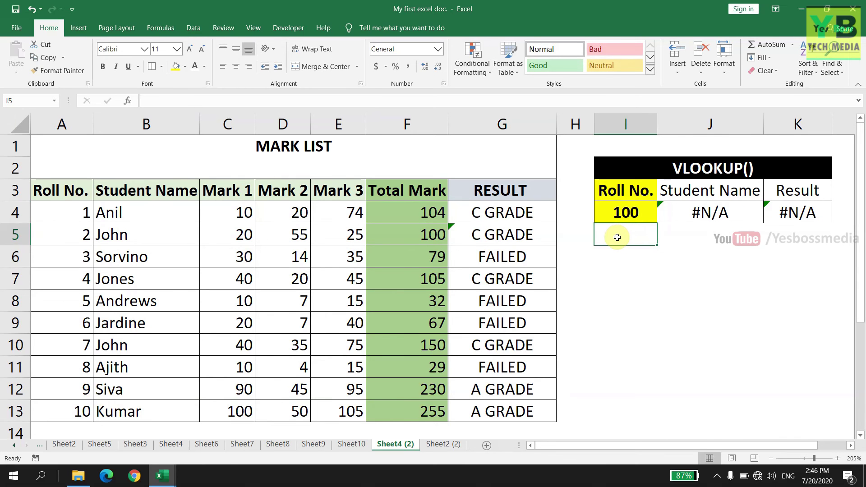
Switch to Sheet2 (2) and examine the horizontal item list in A3:G7, including the columns for item codes 1001 and 1002.
key("ctrl+Page_Down")
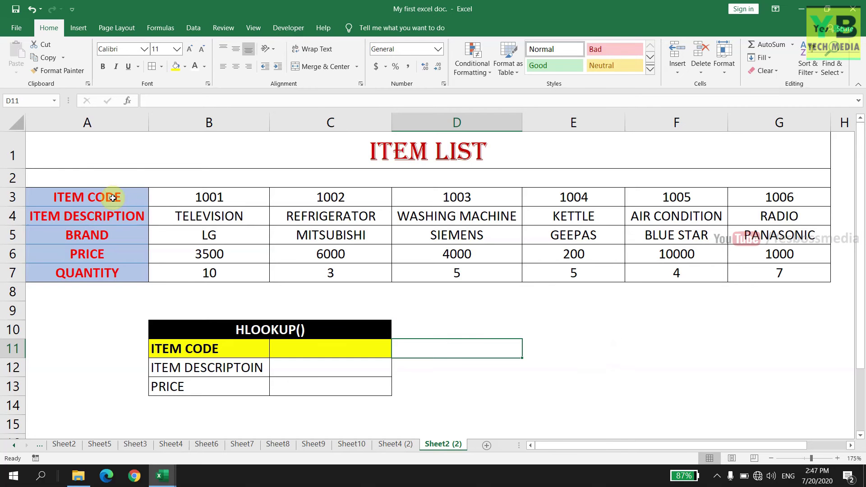
left_click_drag(109, 197, 746, 274)
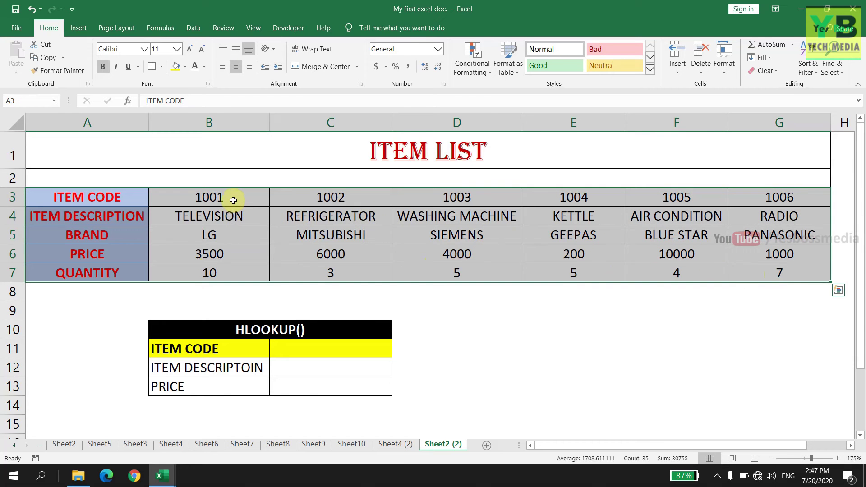
left_click_drag(234, 200, 230, 267)
left_click_drag(124, 196, 772, 273)
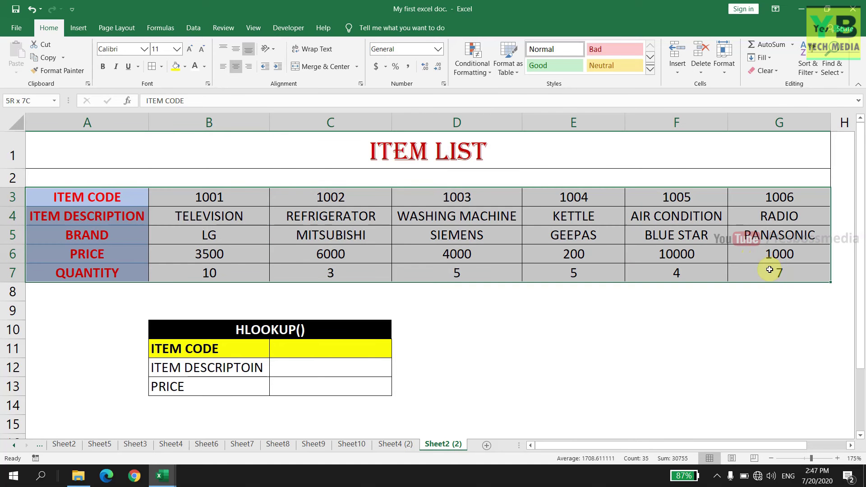
left_click(239, 199)
left_click(362, 199)
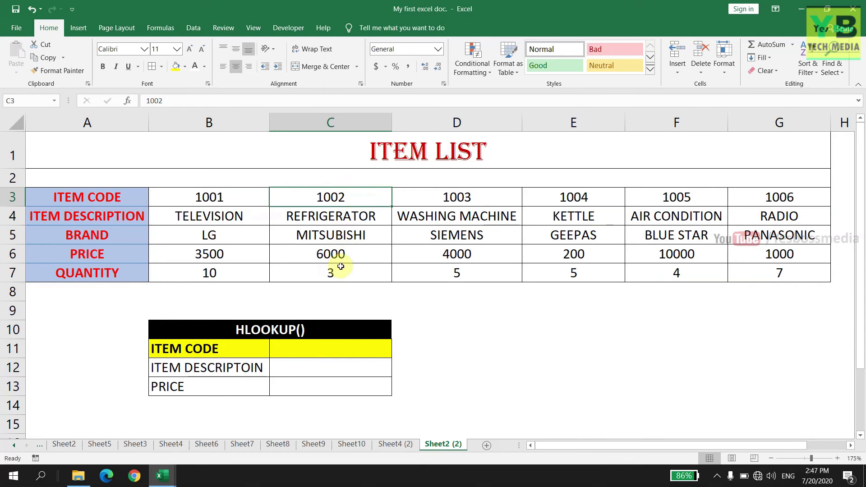
left_click_drag(342, 195, 335, 268)
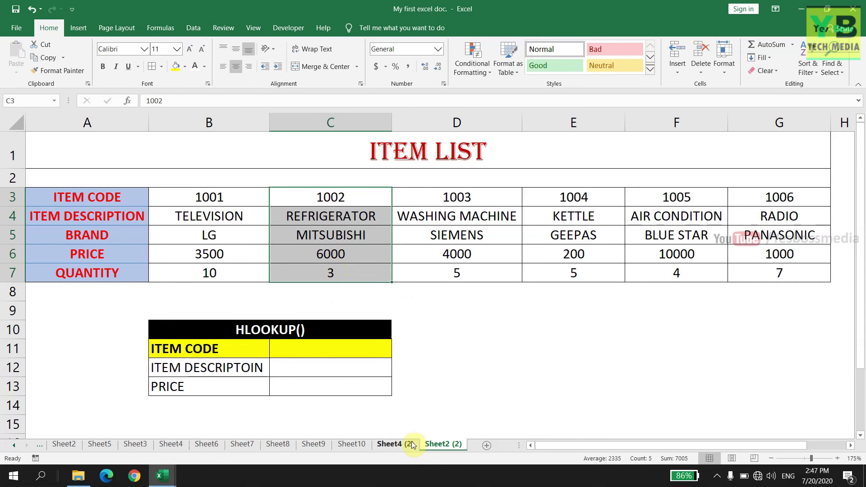
Compare the row layout of roll number 2 on Sheet4 (2) with the column layout of item code 1003 on Sheet2 (2).
left_click(394, 444)
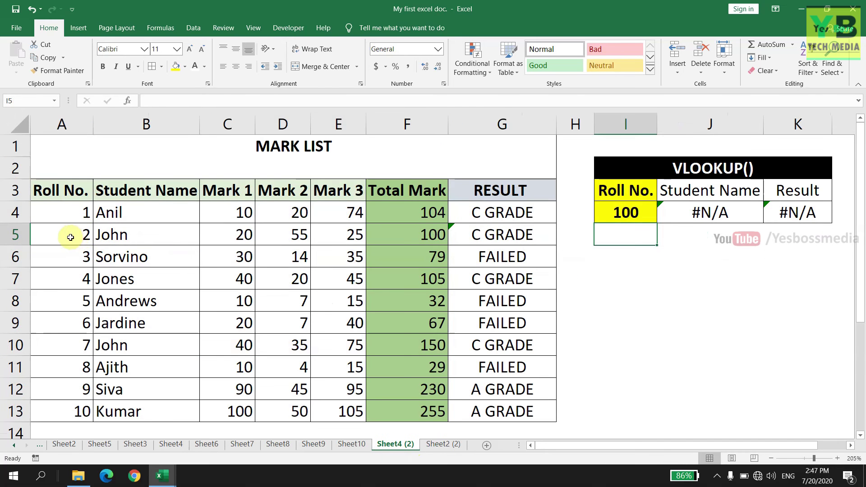
left_click_drag(67, 236, 348, 234)
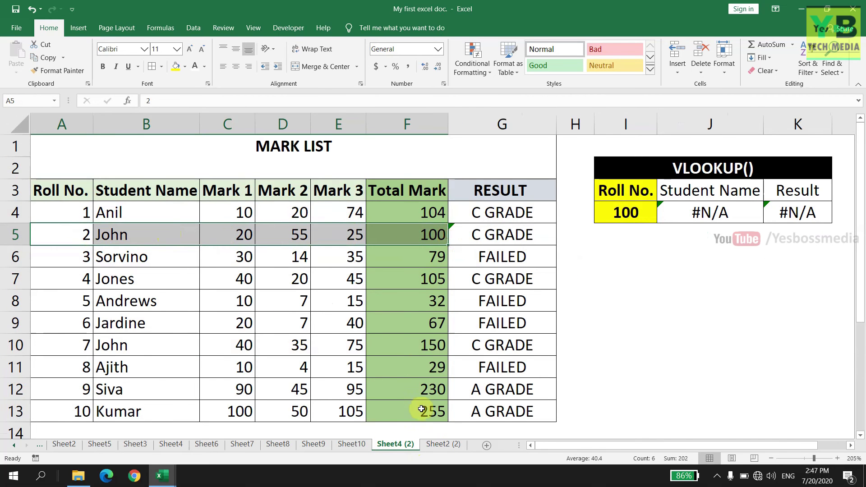
left_click(440, 444)
left_click_drag(420, 197, 435, 271)
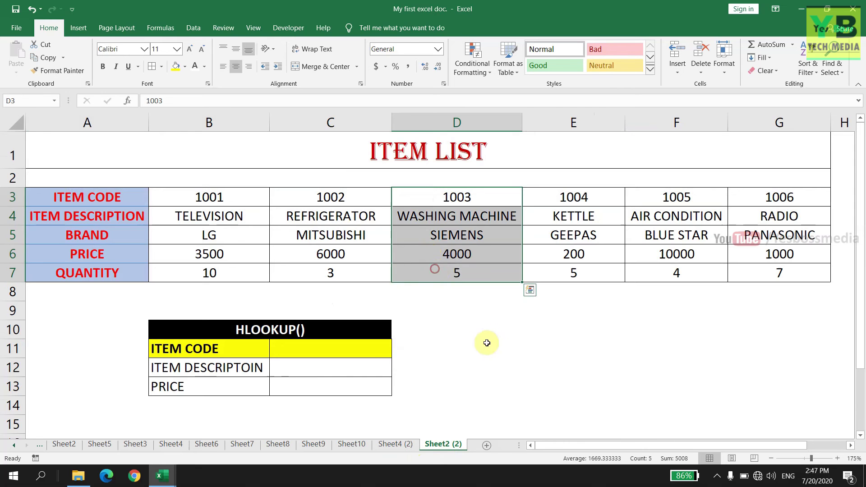
left_click(488, 343)
Find the HLOOKUP function and insert it in item description cell C12, keeping the item list uncovered.
left_click(352, 353)
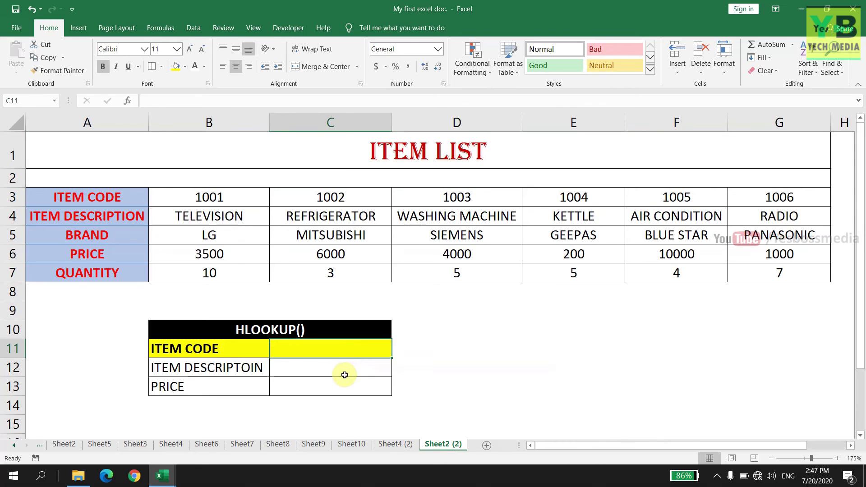
left_click(320, 368)
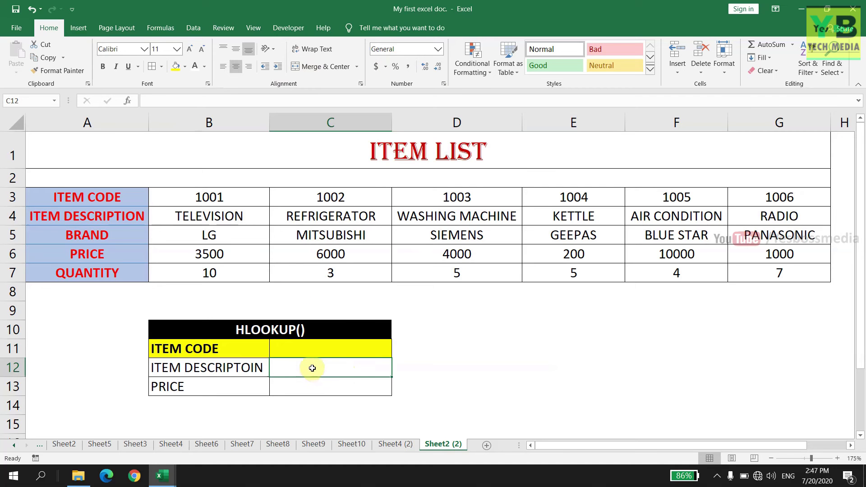
left_click(128, 101)
type("H")
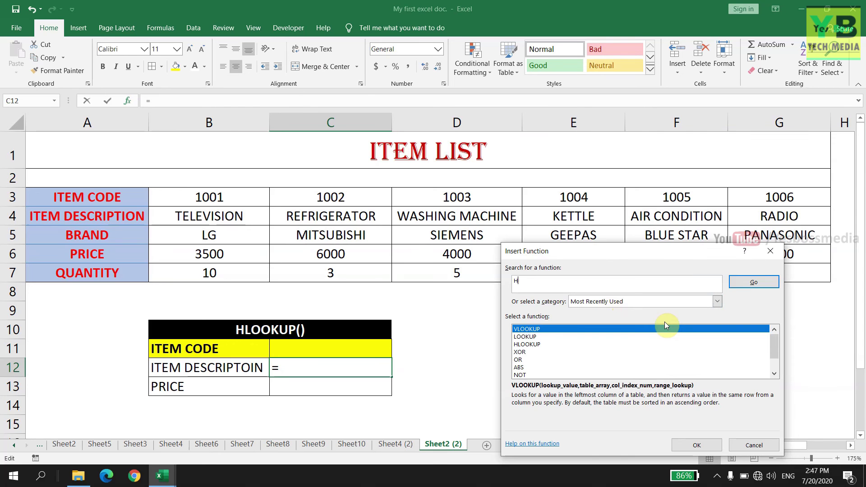
type("LOOK")
key("Return")
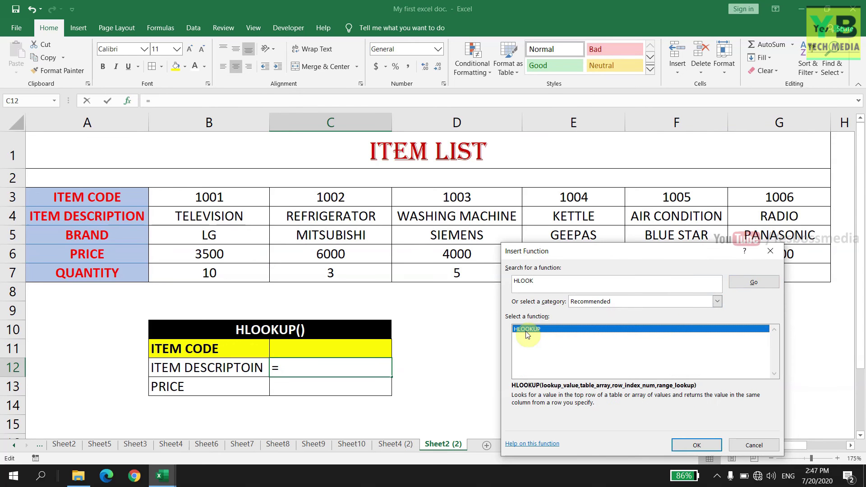
left_click(704, 447)
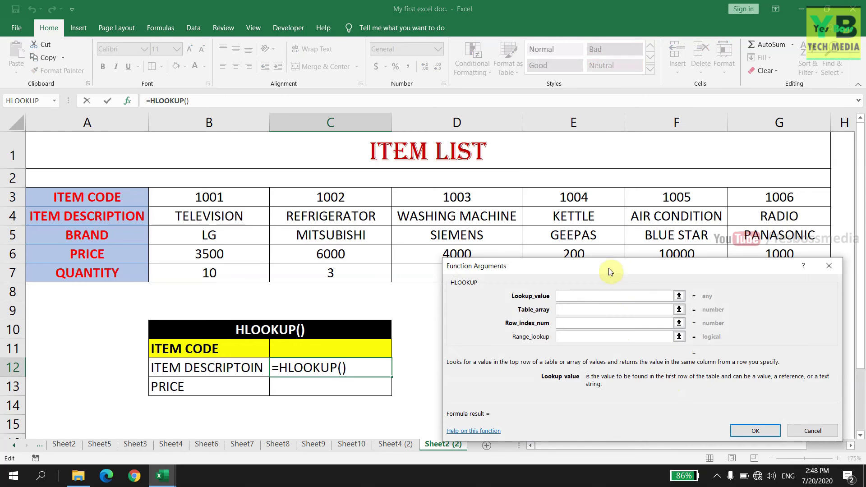
left_click_drag(610, 271, 620, 312)
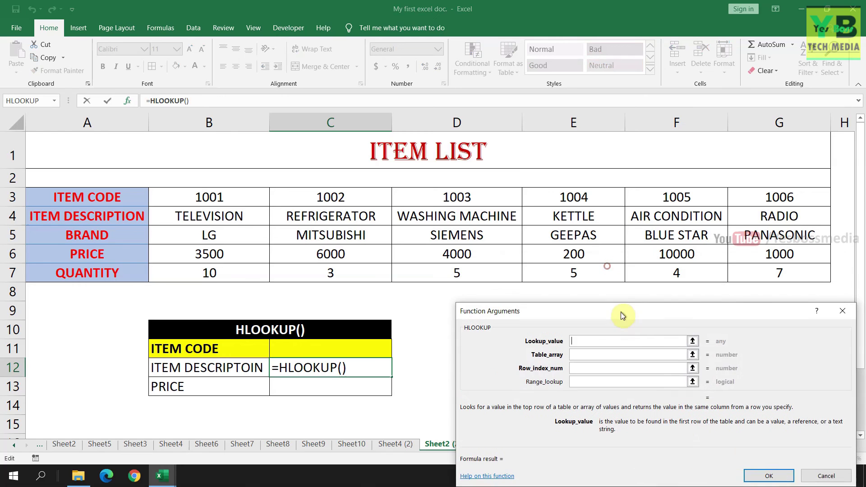
Set the HLOOKUP lookup value to C11 and the table array to B3:G7.
left_click(693, 343)
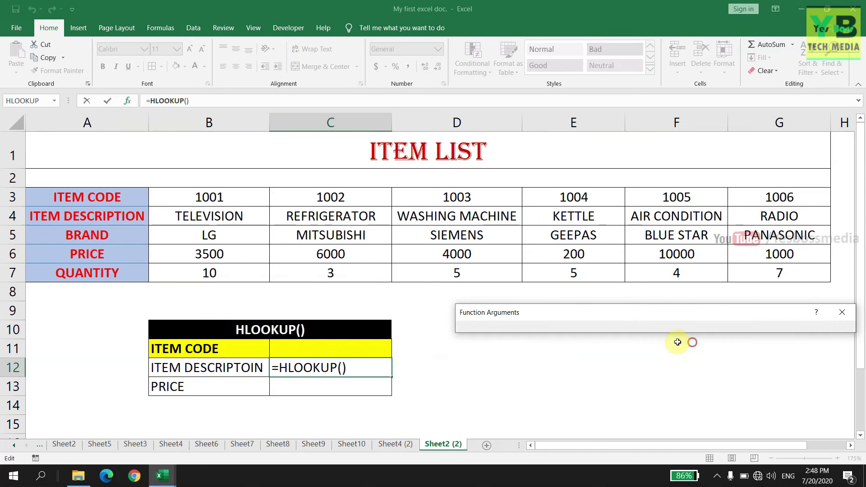
left_click(338, 352)
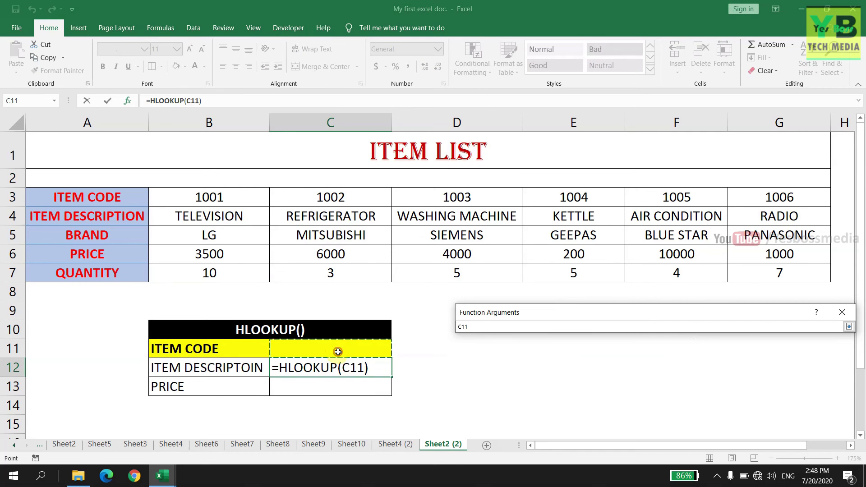
left_click(845, 330)
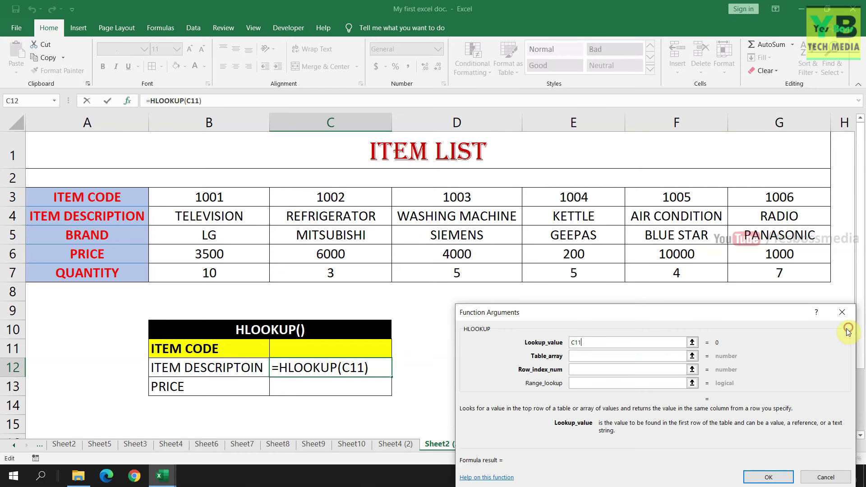
left_click(639, 357)
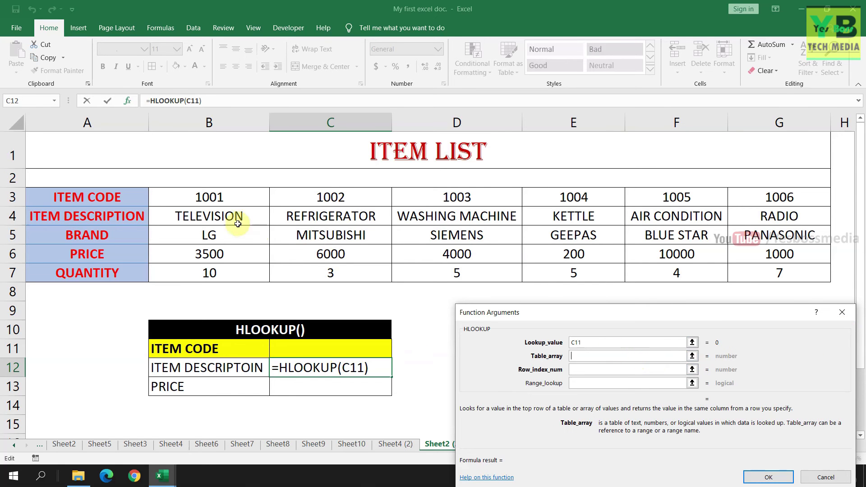
left_click_drag(229, 200, 794, 276)
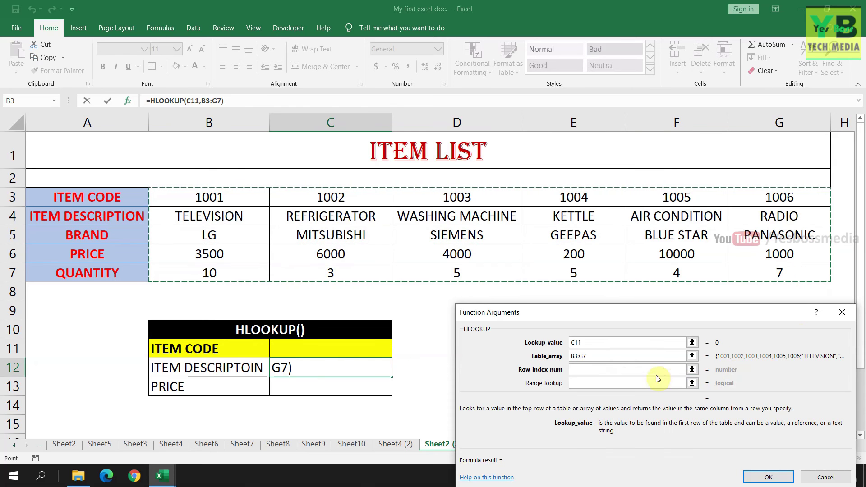
Set the row index number to 2 and the range lookup to FALSE, and complete the item description formula.
left_click(618, 371)
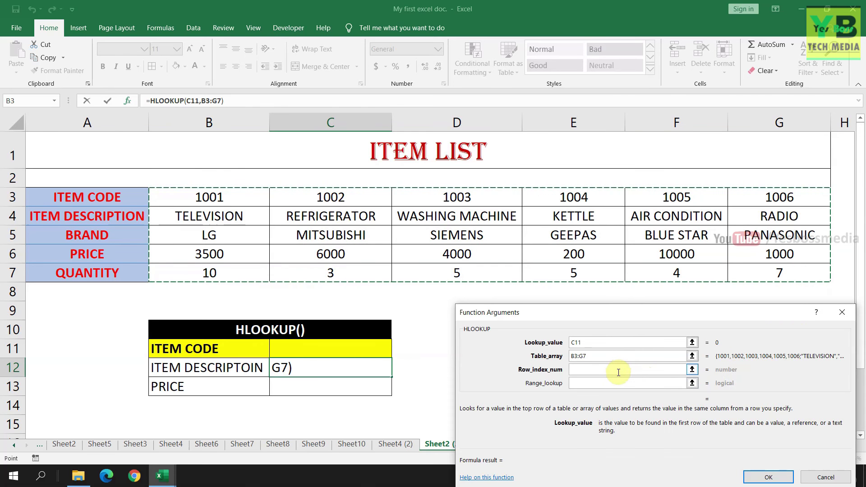
left_click(619, 372)
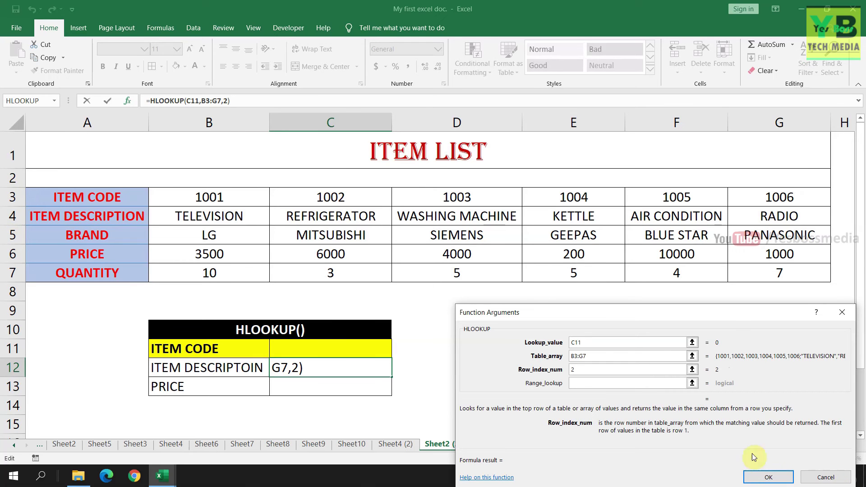
left_click(632, 384)
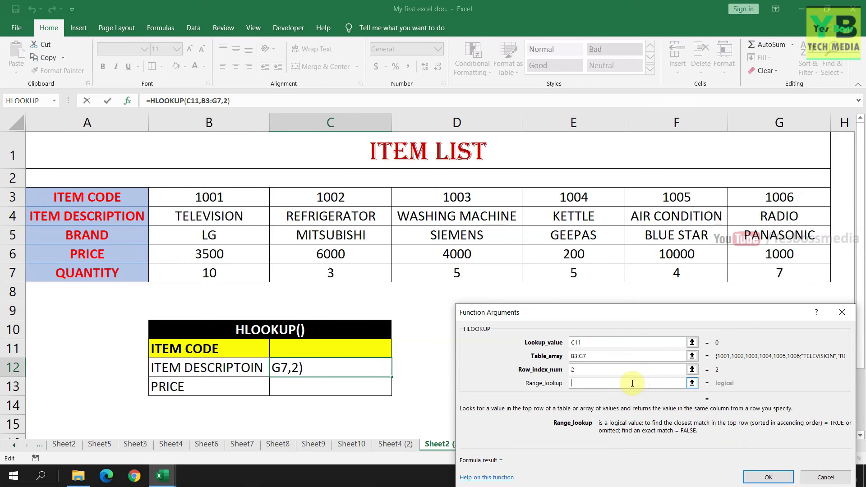
type("FALSE")
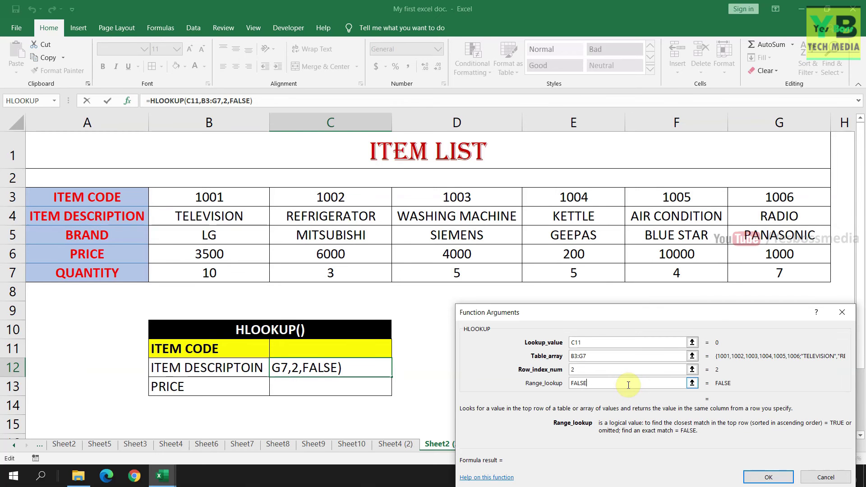
left_click(763, 478)
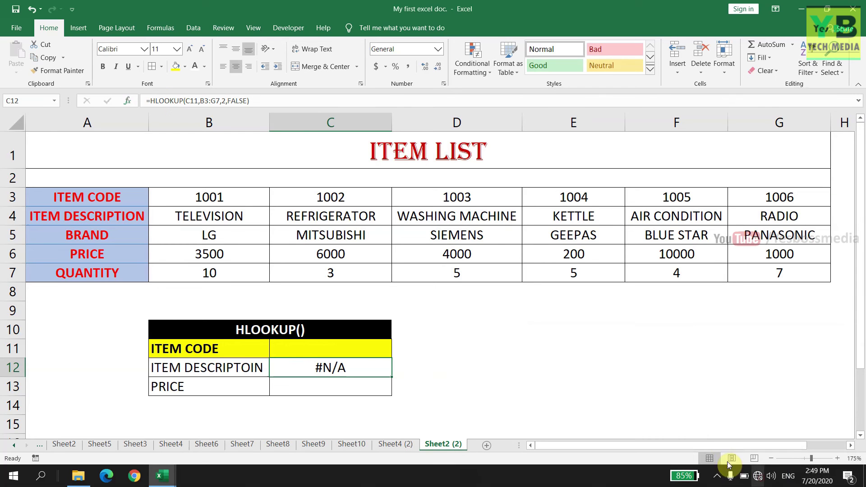
Enter item code 1001 in C11 to test the item description lookup.
left_click(361, 350)
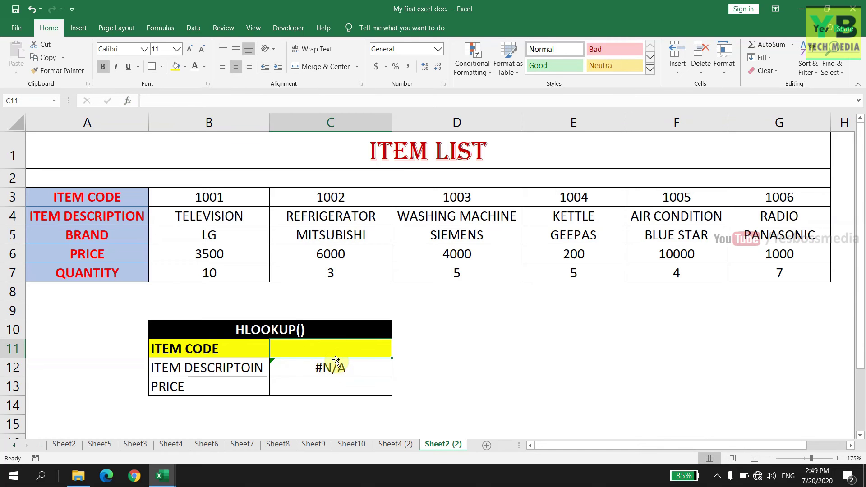
type("100")
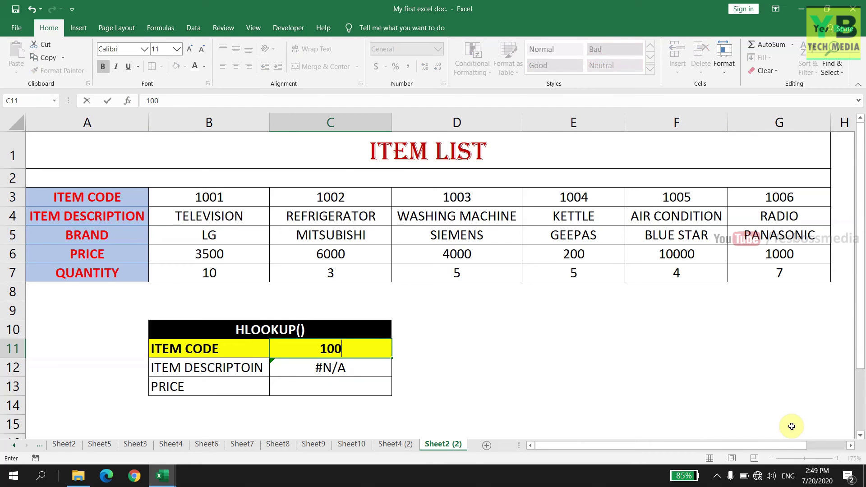
type("1")
key("Return")
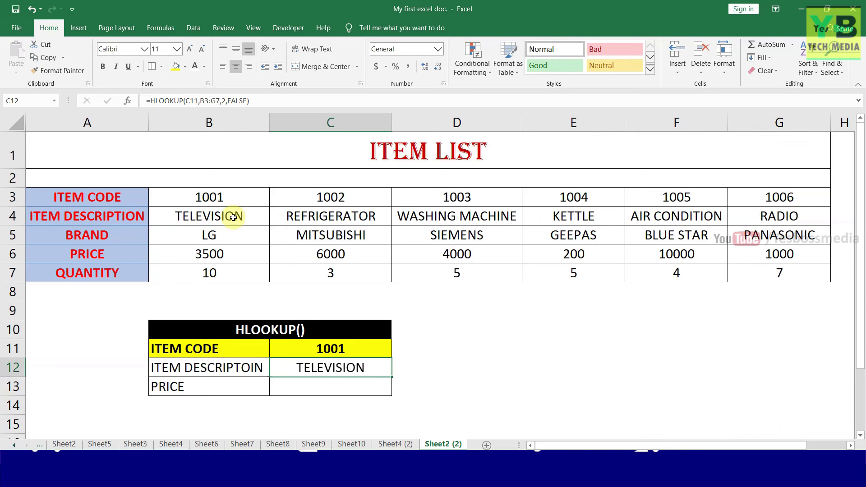
Change the item code in C11 to 1004 and compare the looked-up description with E3:E4 in the item list.
left_click(352, 345)
double_click(353, 344)
key("BackSpace")
key("BackSpace")
type("0")
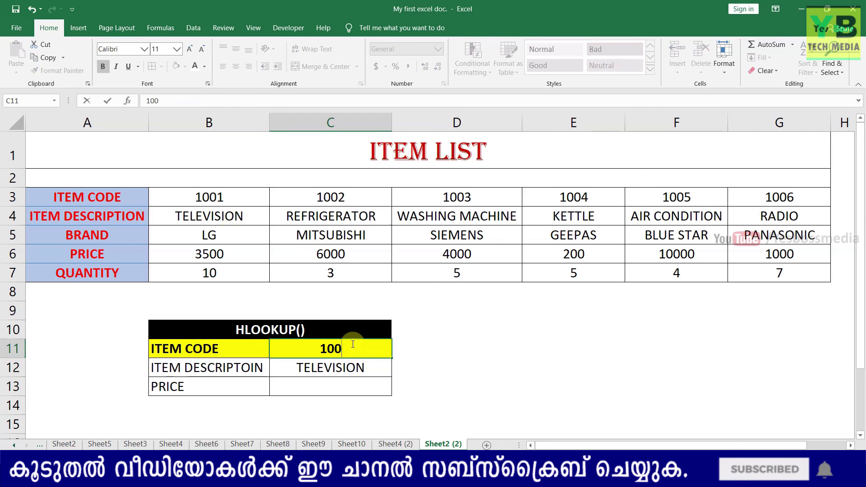
type("4")
key("Return")
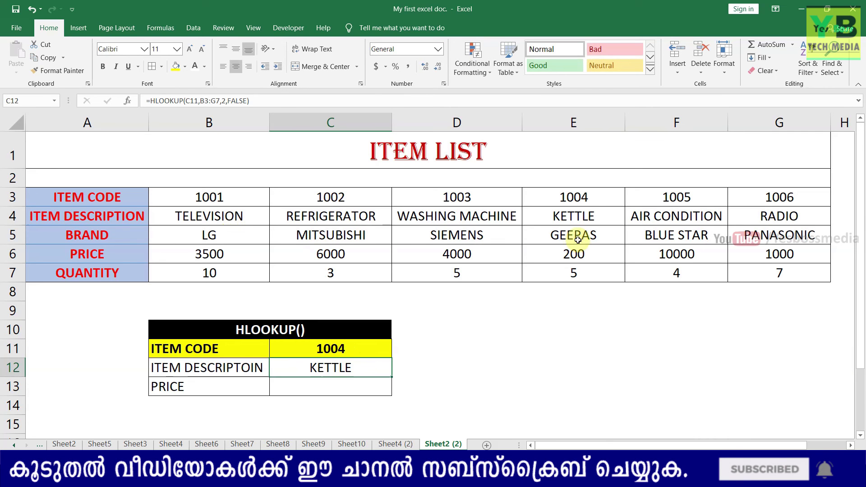
left_click_drag(579, 194, 580, 219)
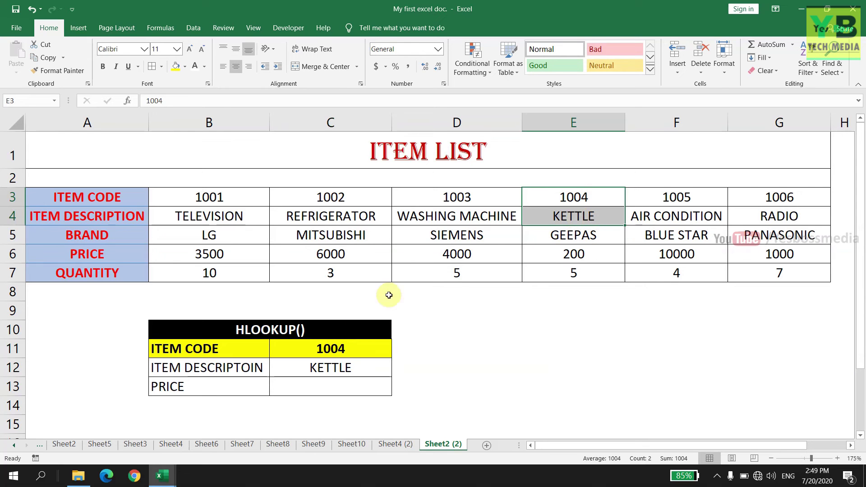
Enter item code 1006 in C11 and compare the looked-up description with G3:G4 in the item list.
left_click(353, 346)
type("1006")
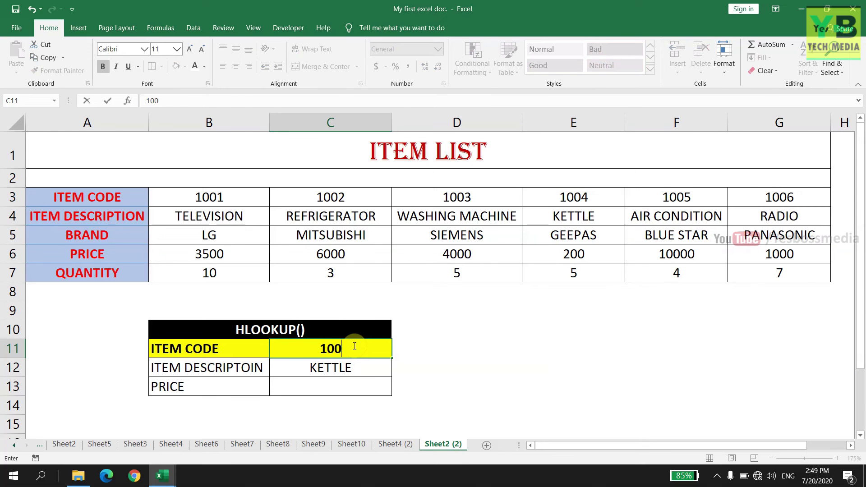
key("Return")
left_click_drag(804, 195, 801, 212)
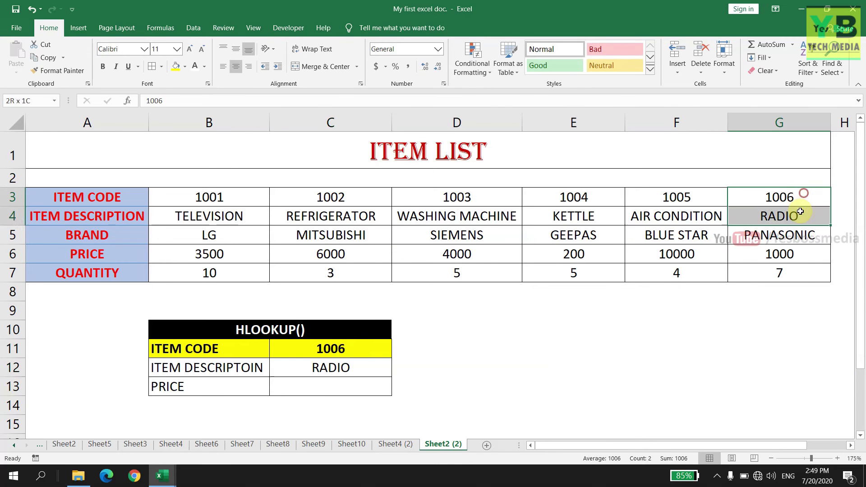
left_click(582, 376)
Insert the HLOOKUP function in price cell C13, keeping the item list uncovered.
left_click(318, 387)
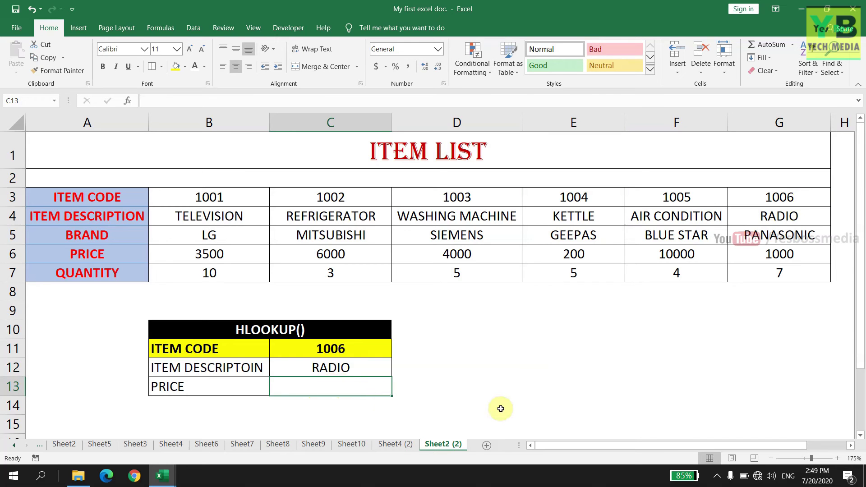
left_click(128, 101)
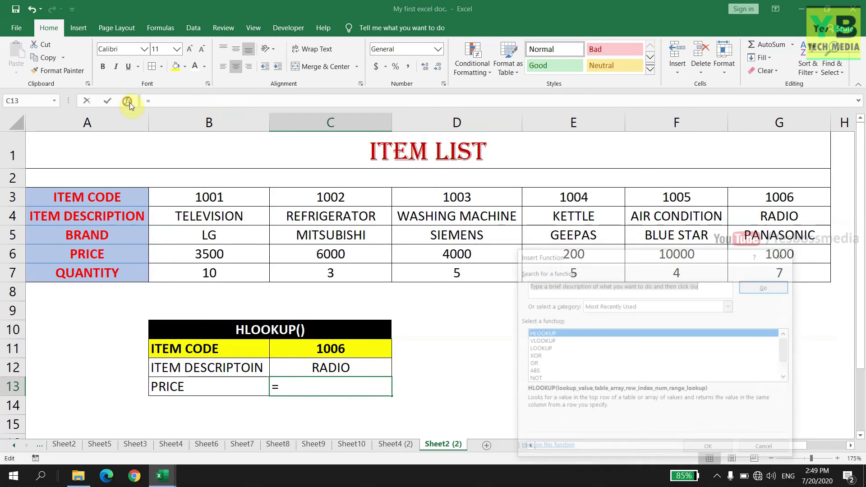
left_click(549, 333)
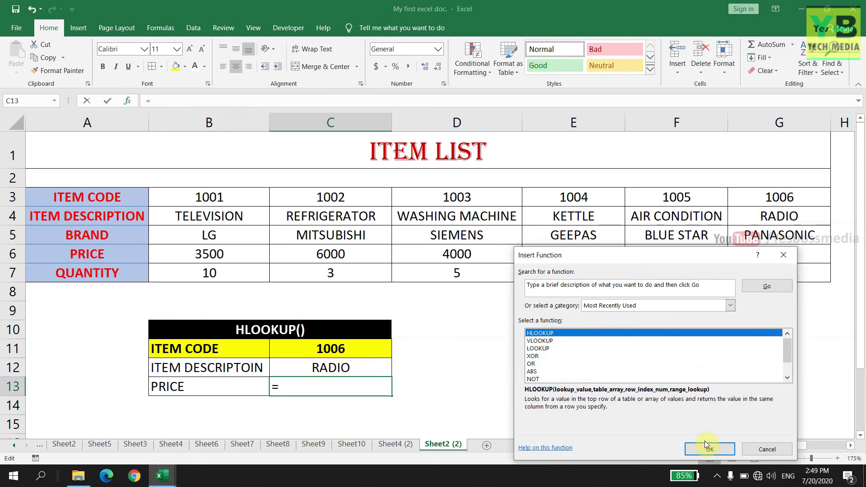
left_click(711, 450)
left_click_drag(656, 272, 670, 306)
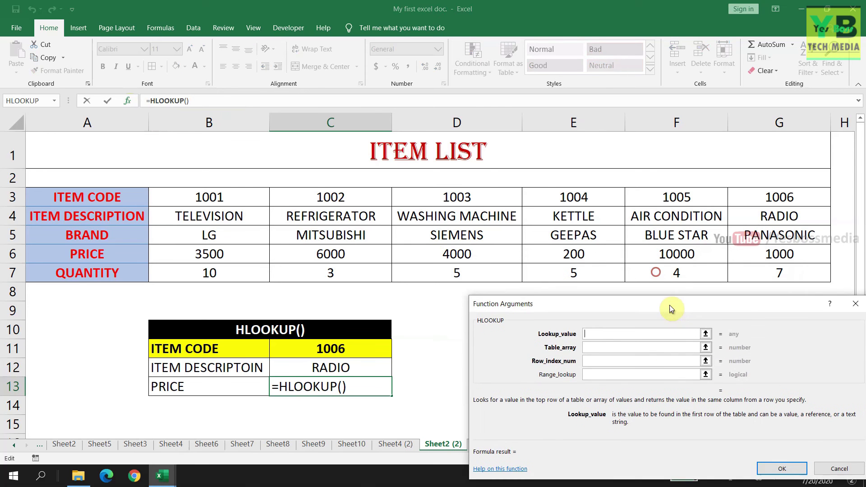
Set the price formula's HLOOKUP lookup value to C11 and its table array to B3:G7.
left_click(706, 336)
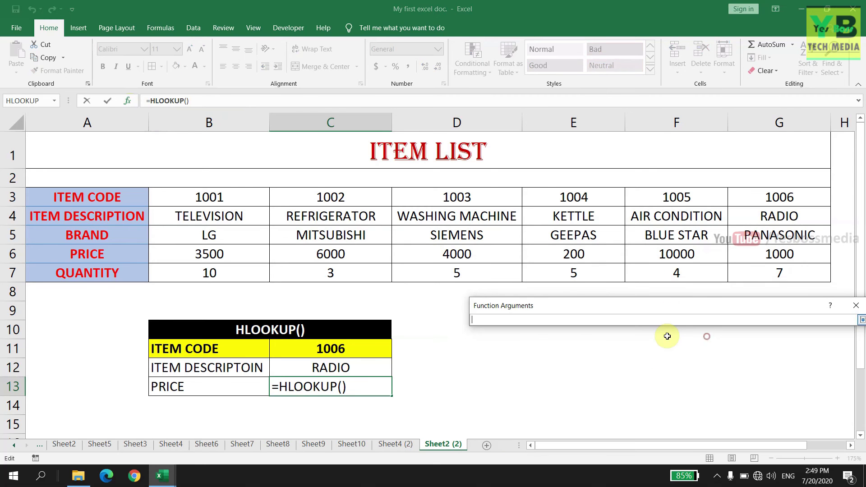
left_click(343, 350)
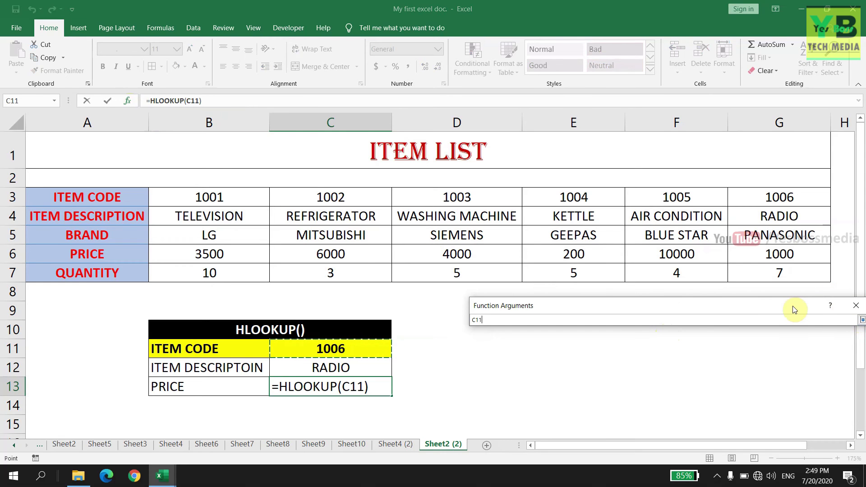
left_click_drag(795, 310, 753, 309)
left_click(820, 320)
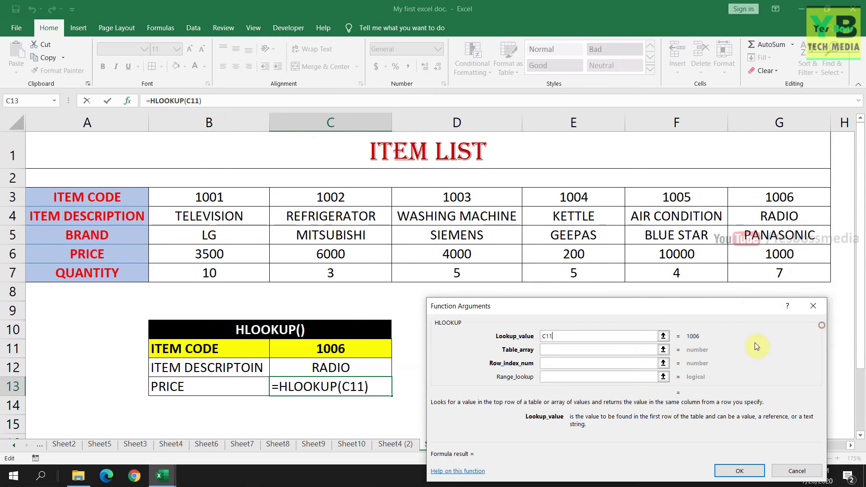
left_click(618, 351)
left_click(207, 201)
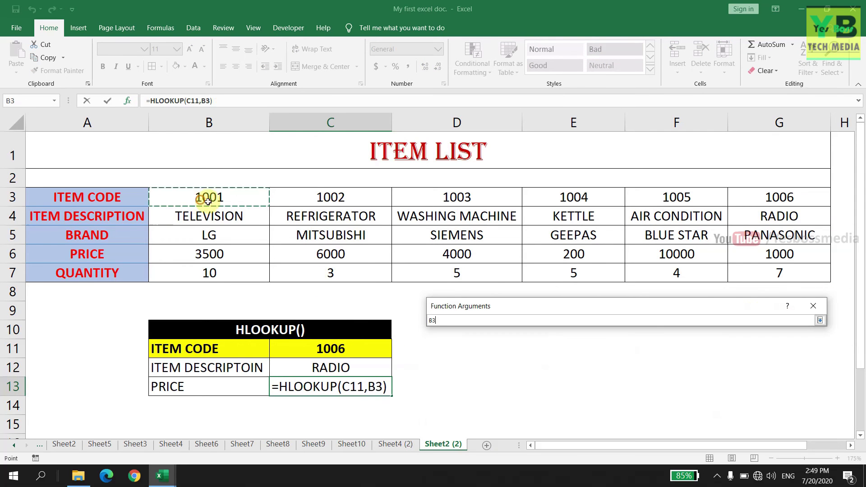
left_click_drag(207, 201, 772, 274)
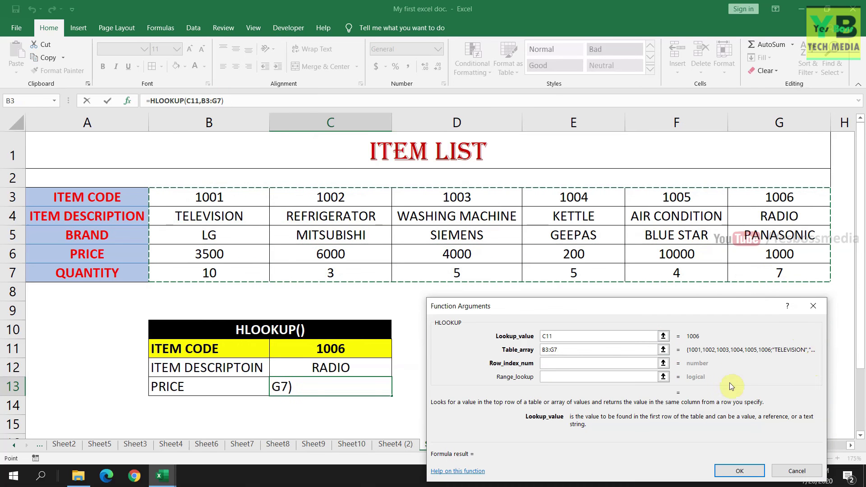
Set the row index number to 4 and the range lookup to FALSE, and confirm the price formula.
left_click(597, 363)
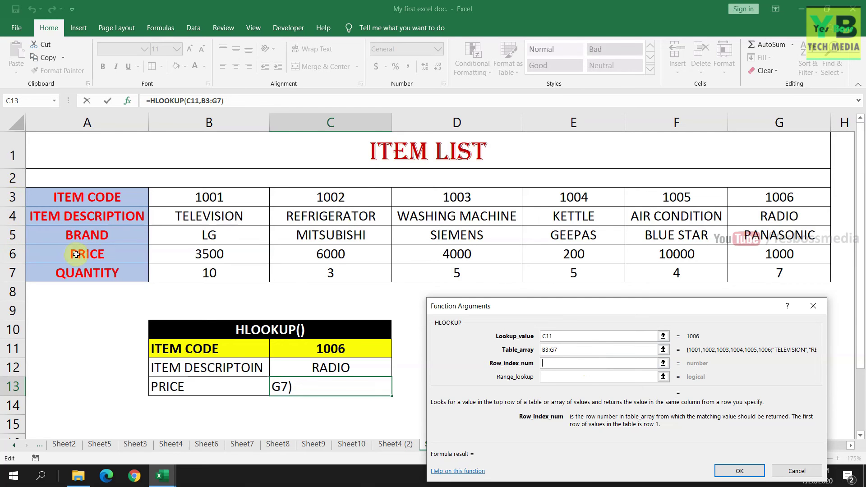
type("4")
left_click(584, 379)
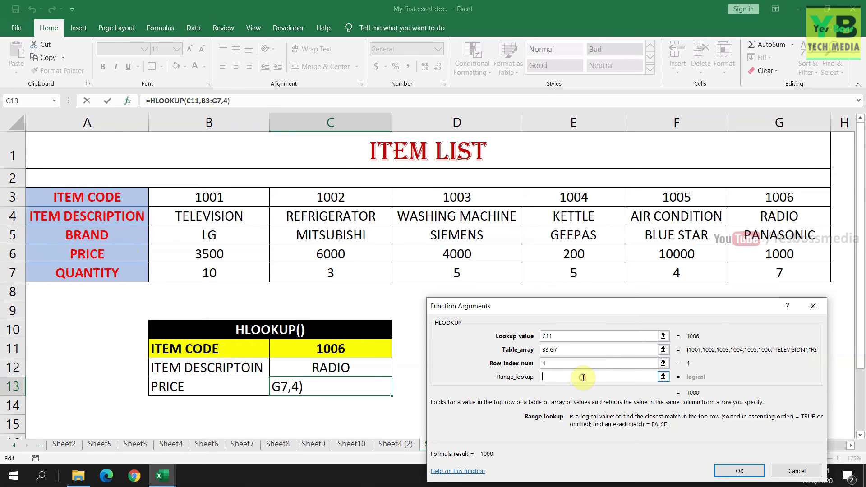
type("FALSE")
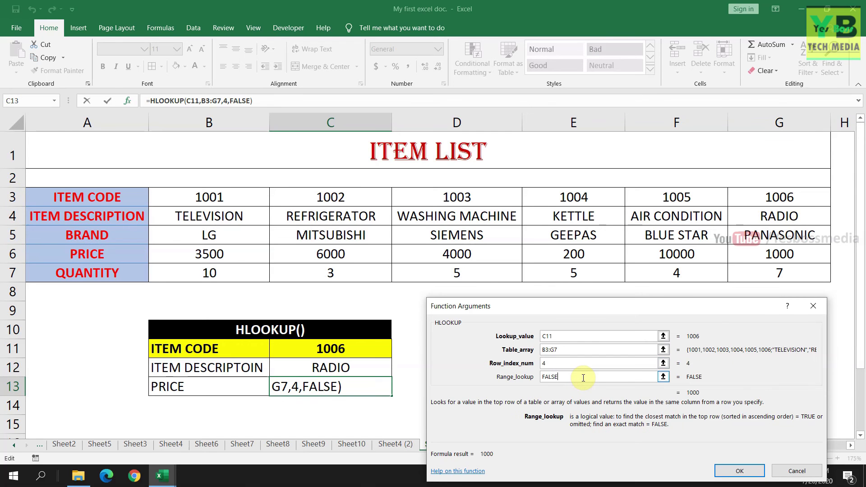
left_click(742, 470)
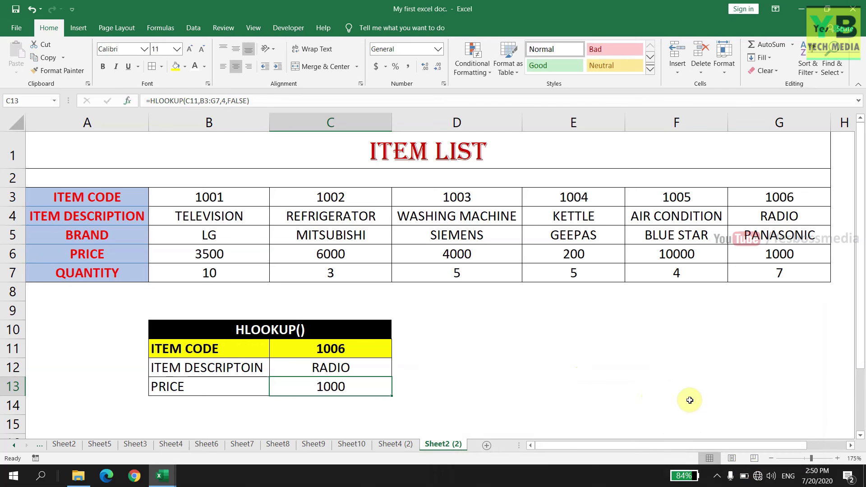
Compare the looked-up description and price for the item code in C11 with G3:G6 in the item list.
left_click(680, 379)
left_click(371, 348)
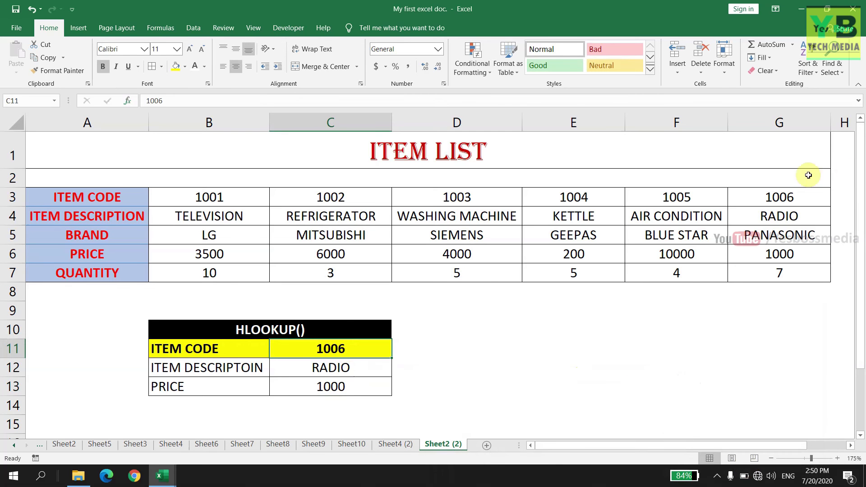
left_click_drag(791, 194, 785, 254)
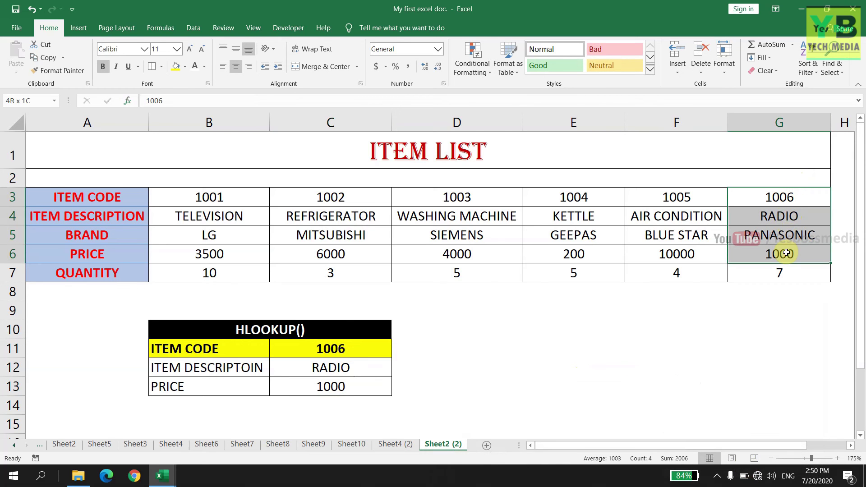
Change the item code in C11 to 1003 and compare the looked-up description and price with D3:D6.
left_click(326, 344)
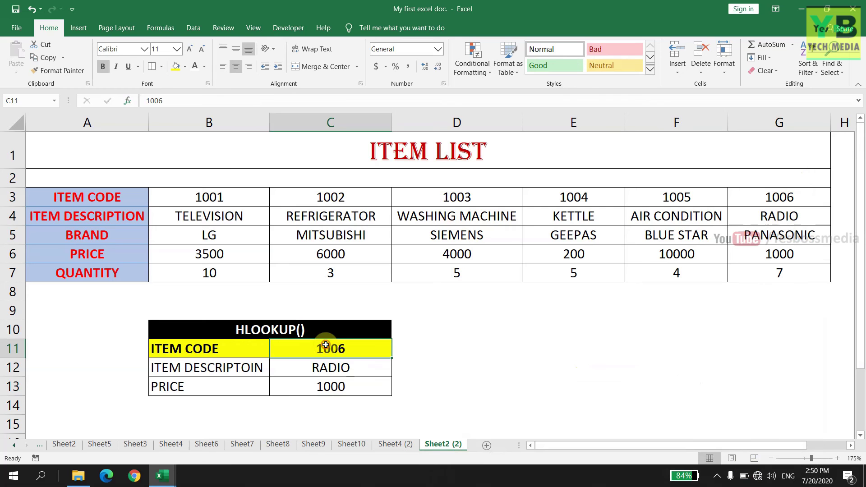
type("1003")
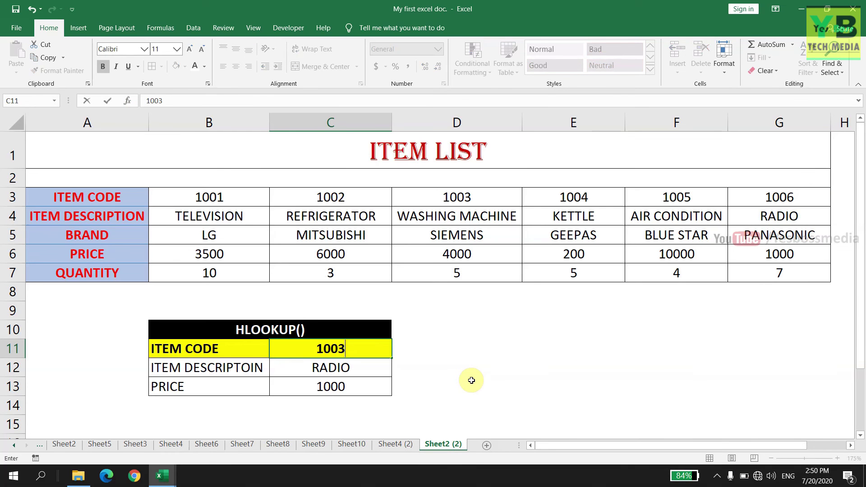
key("Return")
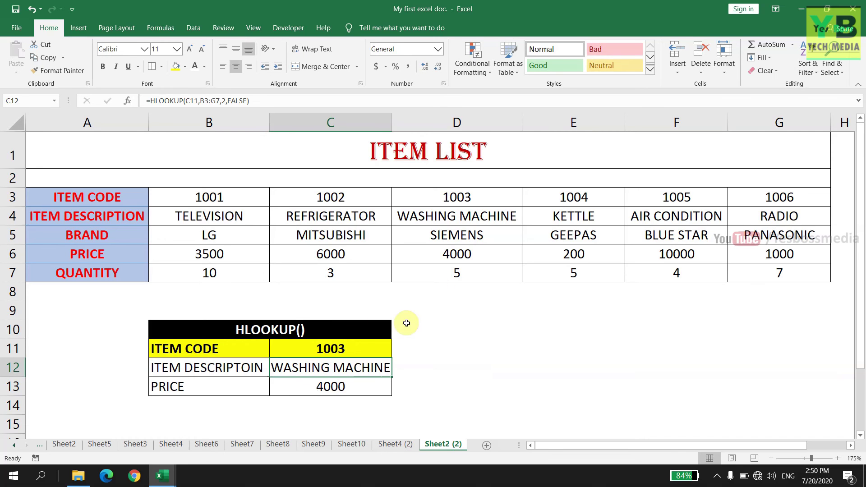
left_click_drag(458, 200, 449, 261)
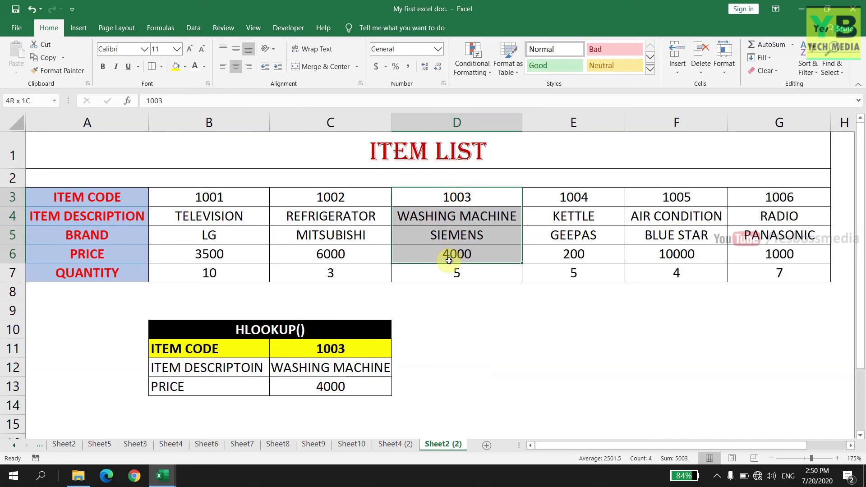
Enter item code 1001 in C11 and compare the looked-up description and price with B3:B7.
left_click(355, 349)
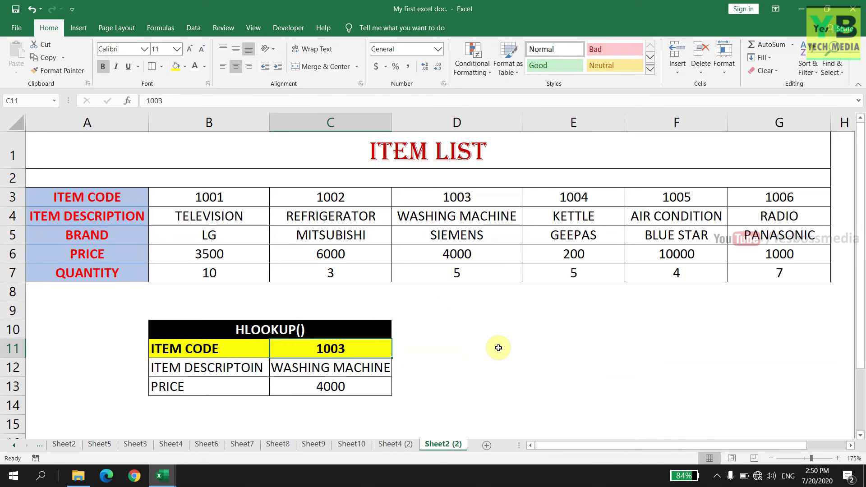
type("1001")
key("Return")
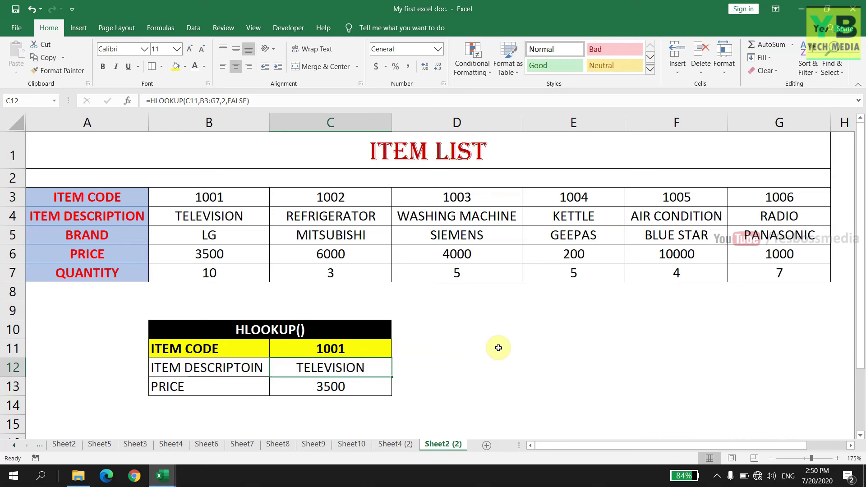
left_click_drag(212, 197, 211, 272)
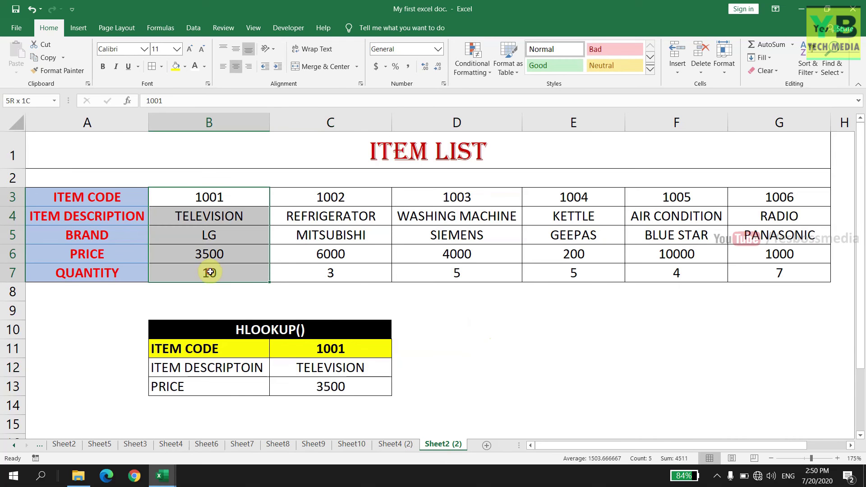
Enter the air condition's item code, 1005, in C11 to look up its description and price.
left_click(658, 198)
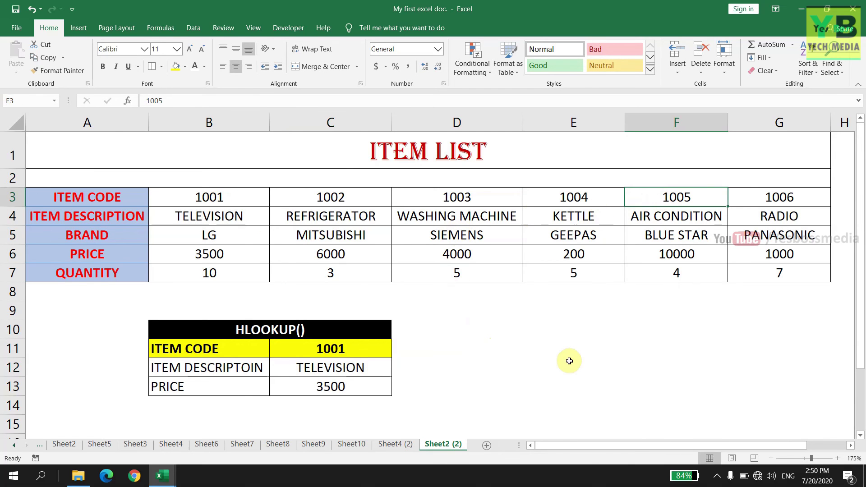
left_click(296, 353)
type("1005")
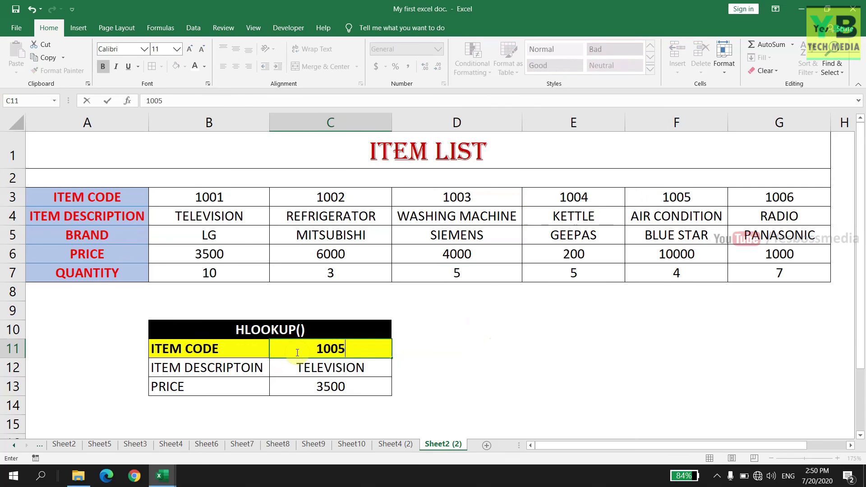
key("Return")
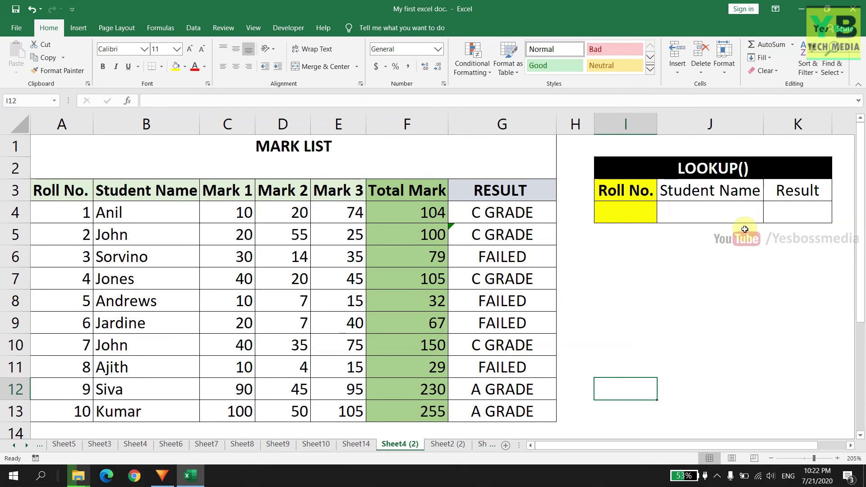
Insert the LOOKUP function in student name cell J4 of the mark list, using the lookup_value,lookup_vector,result_vector argument list.
left_click(731, 220)
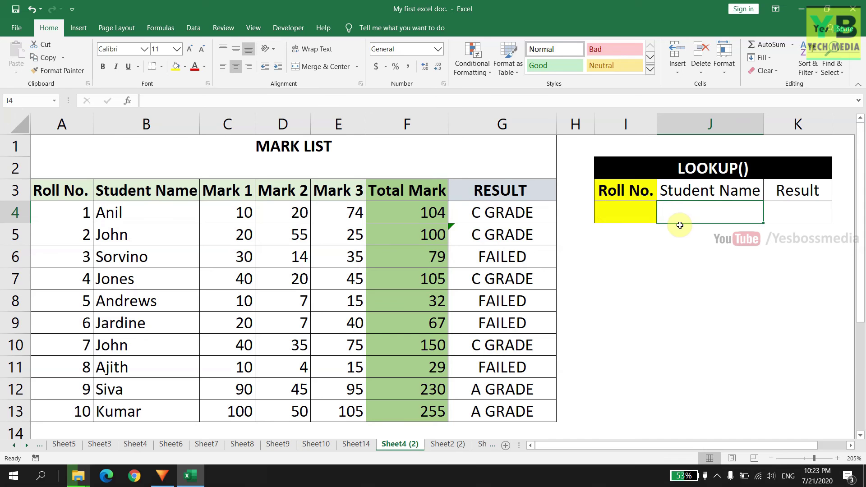
left_click(129, 101)
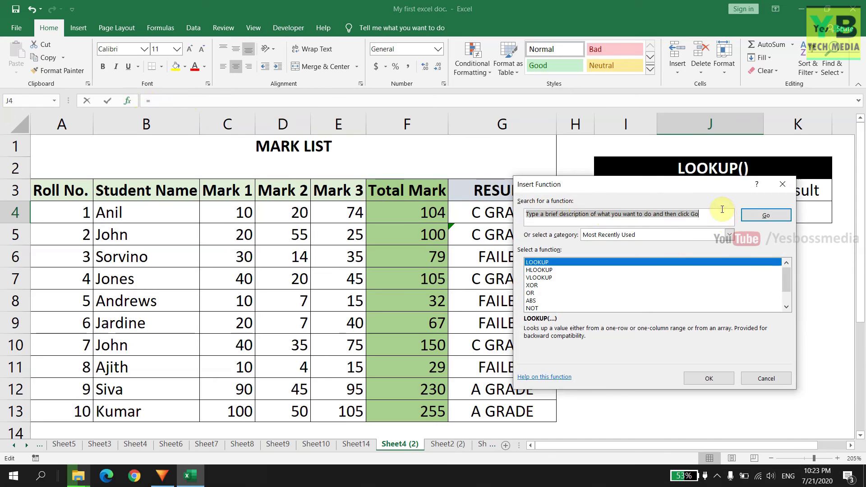
type("lookup")
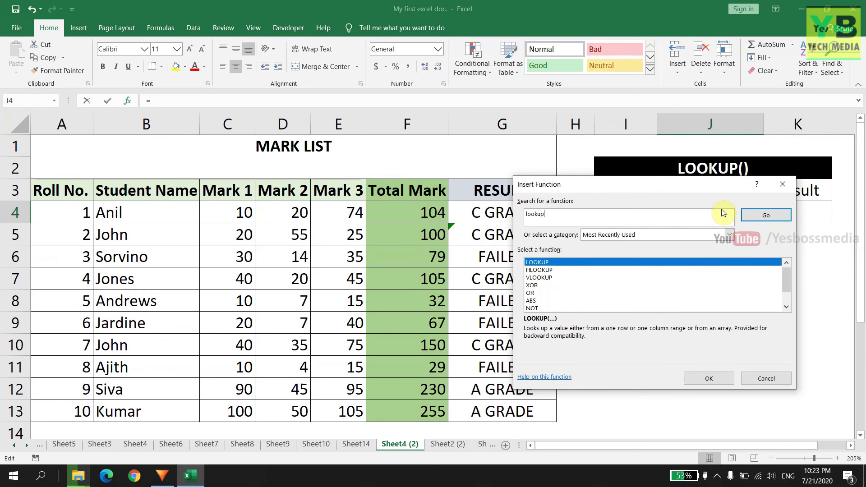
left_click(762, 215)
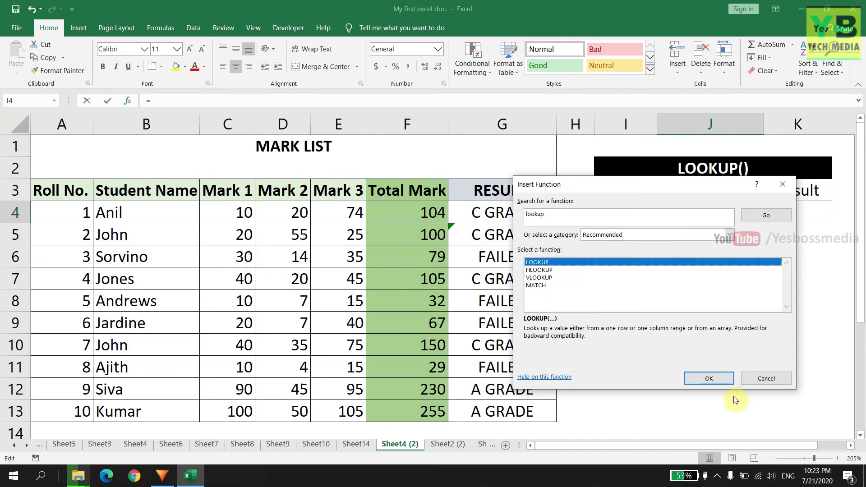
left_click(708, 379)
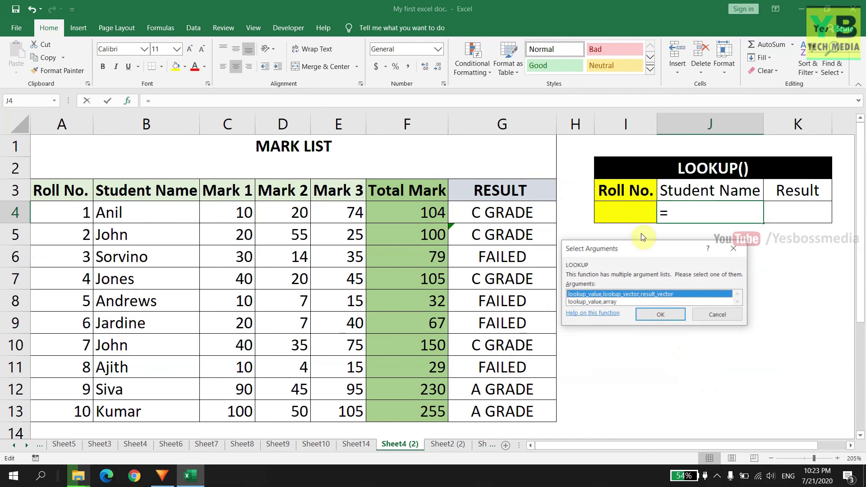
left_click_drag(650, 249, 629, 318)
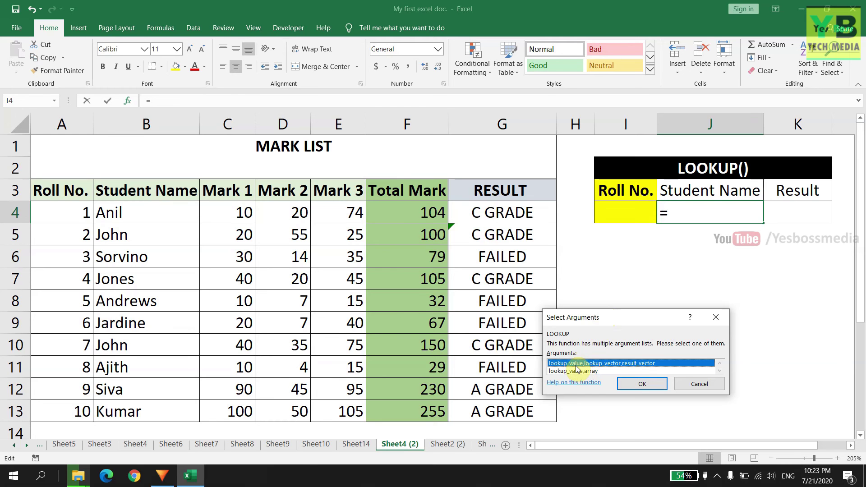
left_click(642, 383)
left_click_drag(762, 223, 693, 260)
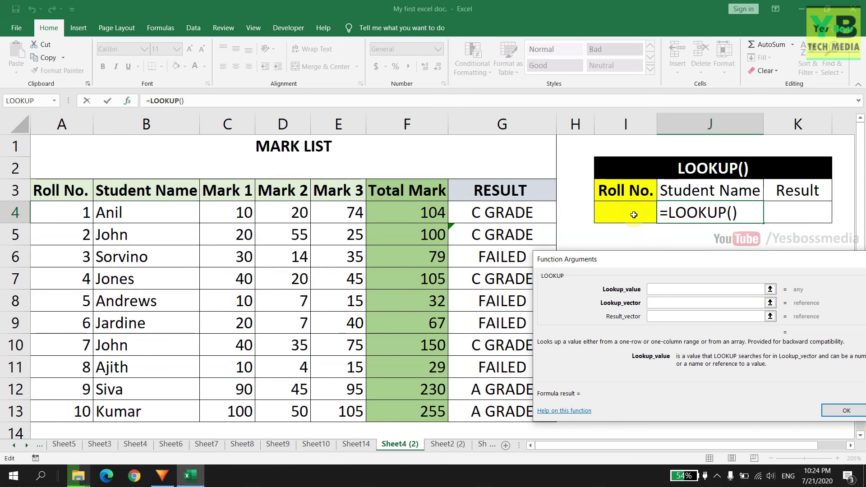
Set the LOOKUP function's lookup value to roll number cell I4 and its lookup vector to A4:A13.
left_click(769, 290)
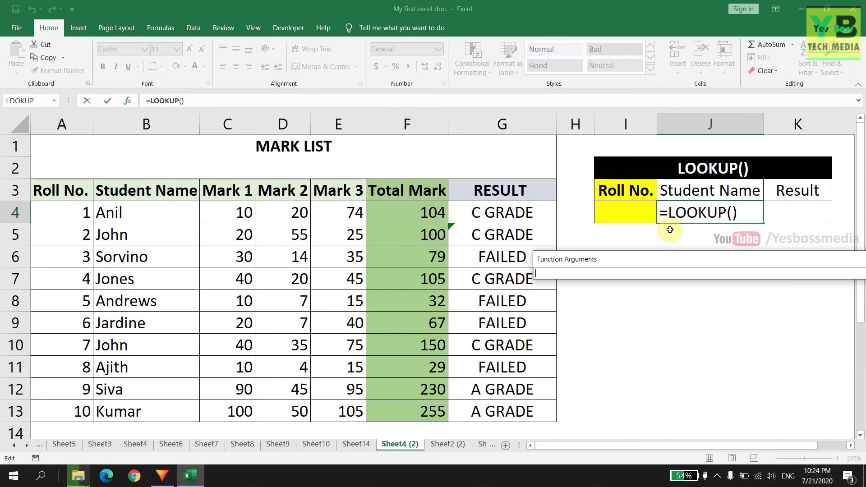
left_click(635, 215)
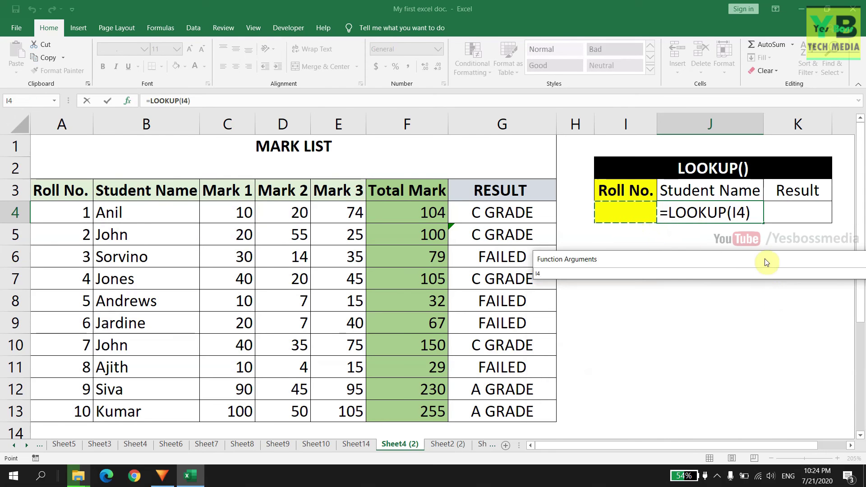
left_click_drag(764, 261, 684, 268)
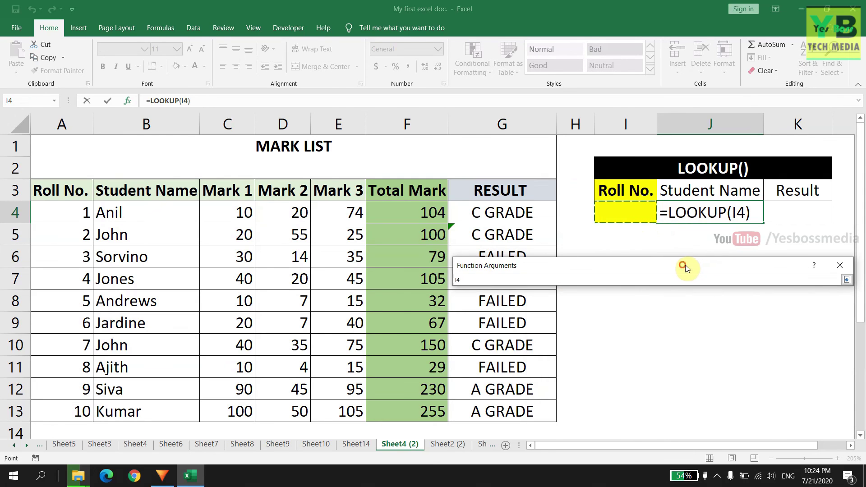
left_click(846, 281)
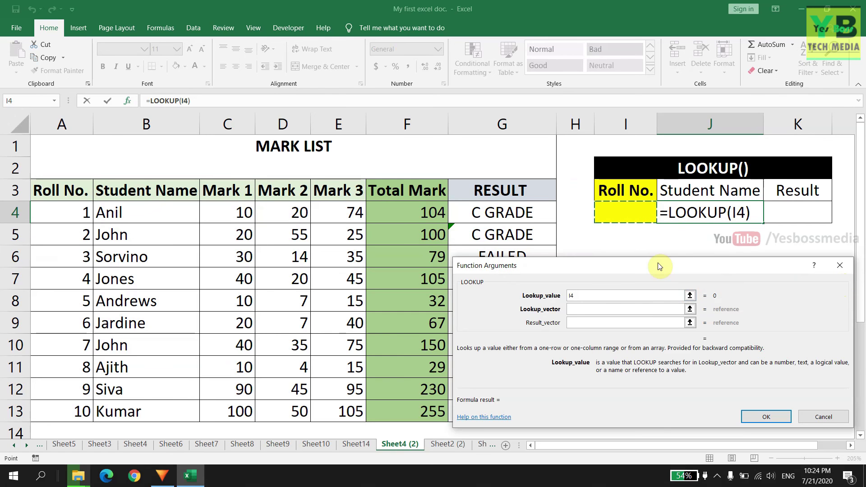
left_click_drag(654, 265, 708, 268)
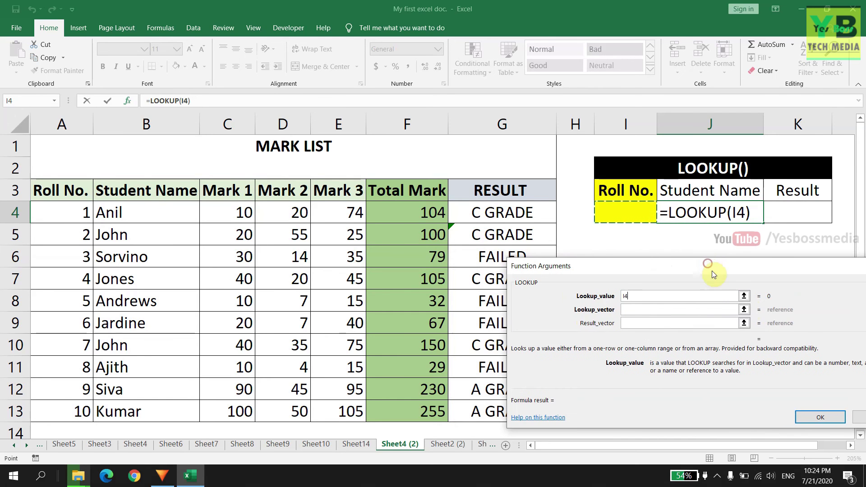
left_click(744, 311)
type(",")
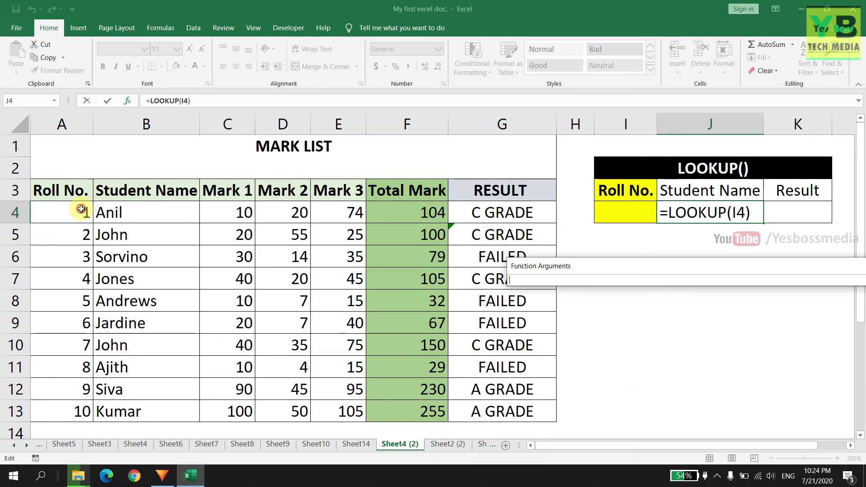
left_click_drag(82, 210, 59, 405)
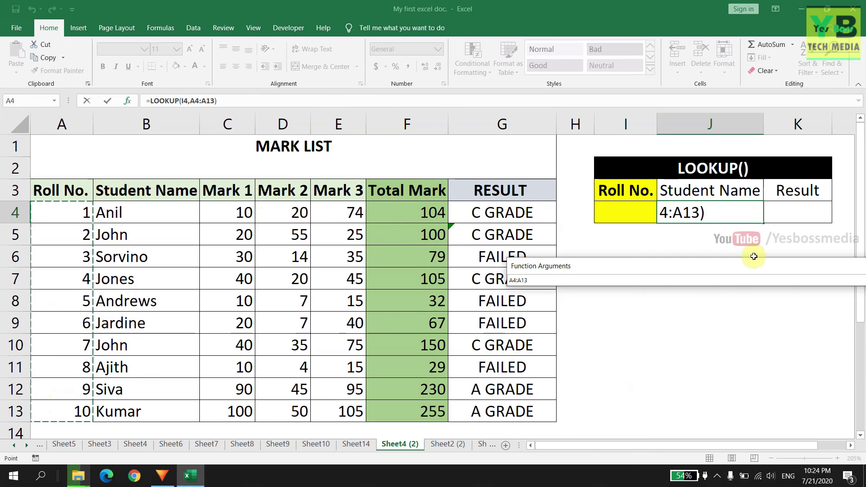
Set the result vector of the J4 LOOKUP function to student names B4:B13 and complete the formula.
left_click_drag(729, 265, 664, 264)
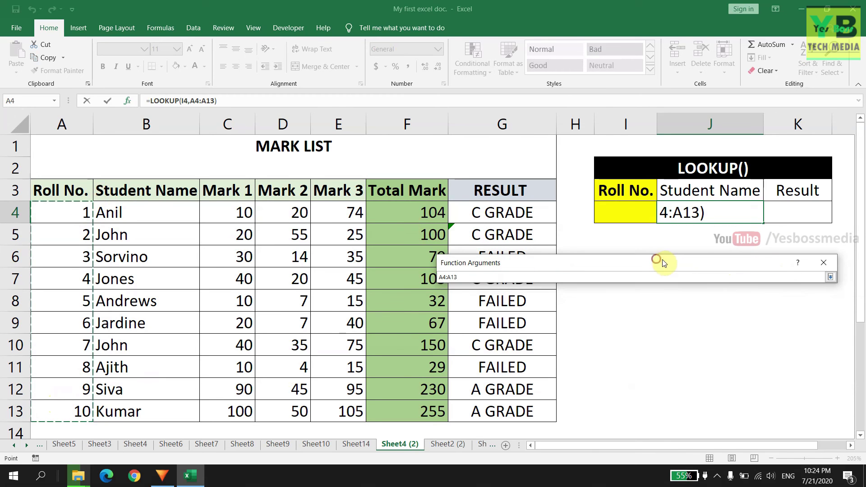
key("Return")
left_click(657, 320)
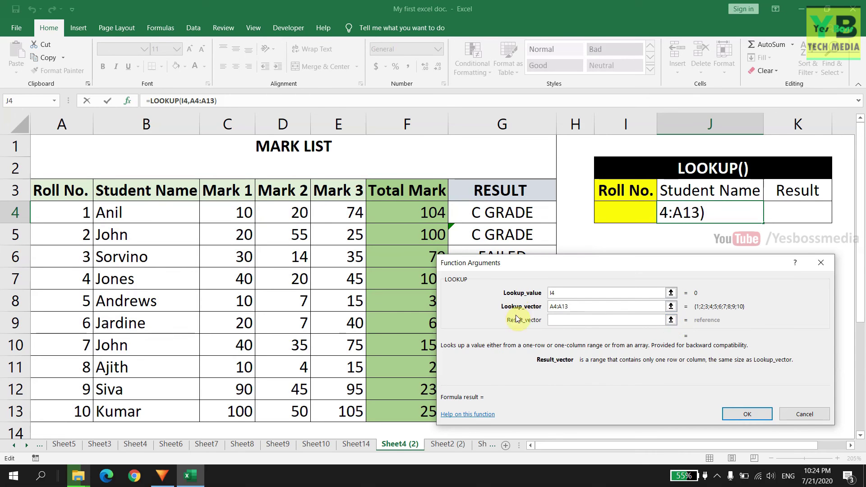
left_click(670, 320)
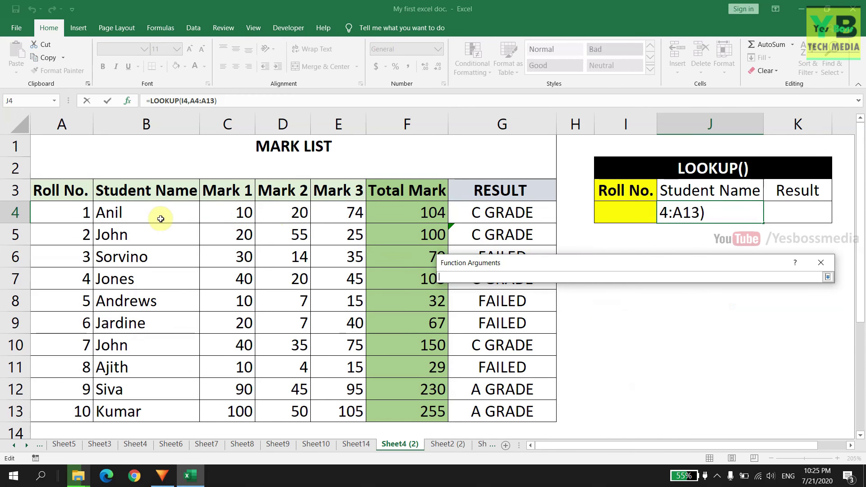
left_click_drag(165, 216, 156, 414)
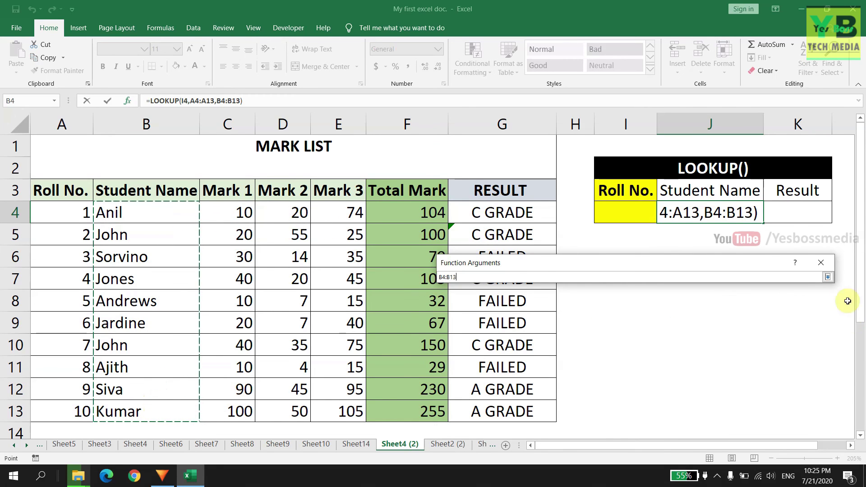
left_click(828, 278)
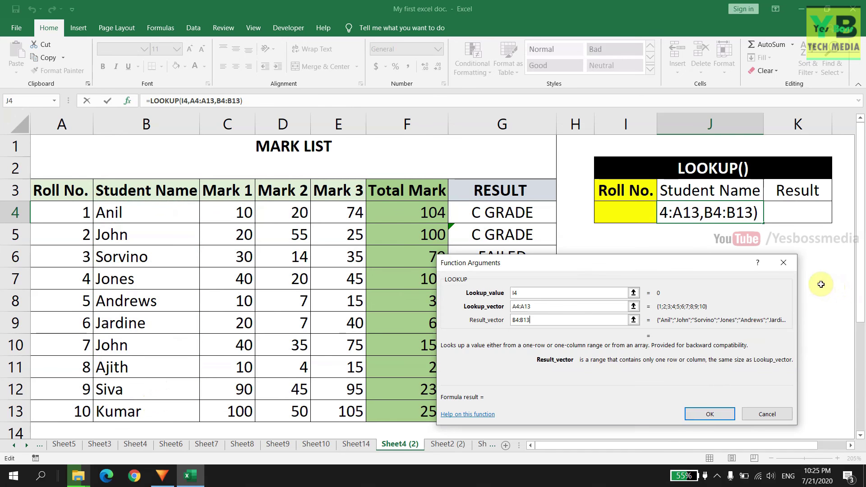
left_click(709, 417)
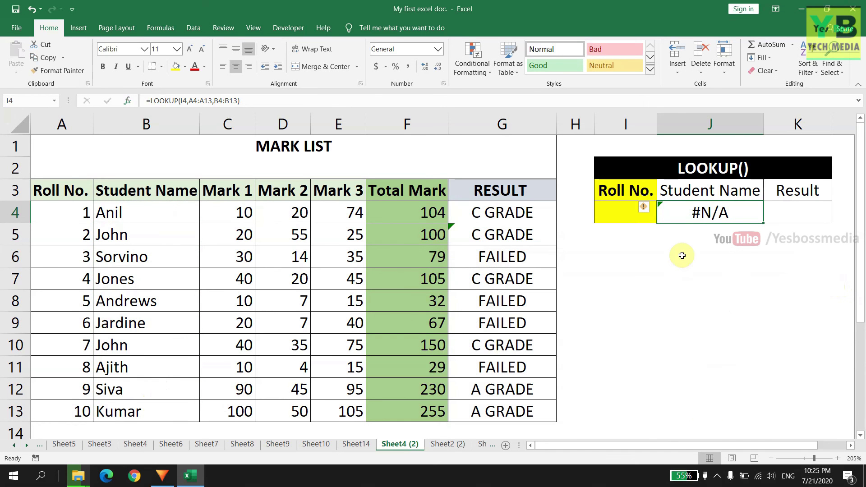
Test the student name lookup by entering roll numbers 5 and 2 in I4.
left_click(619, 214)
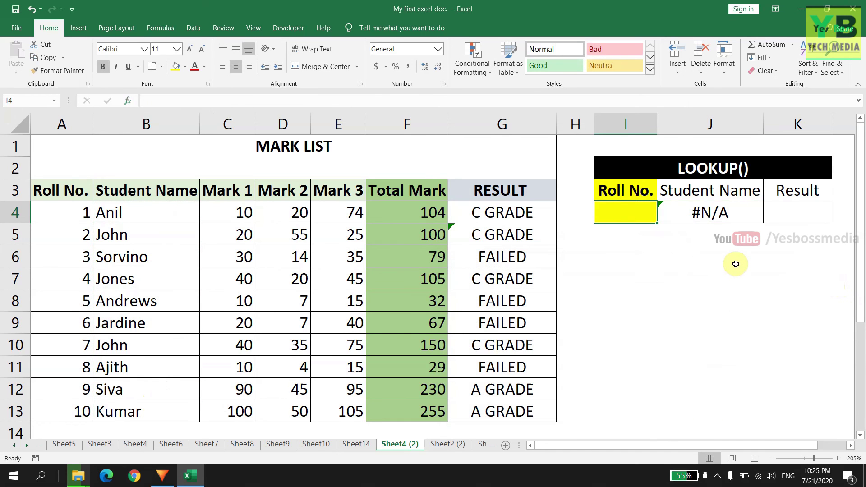
type("5")
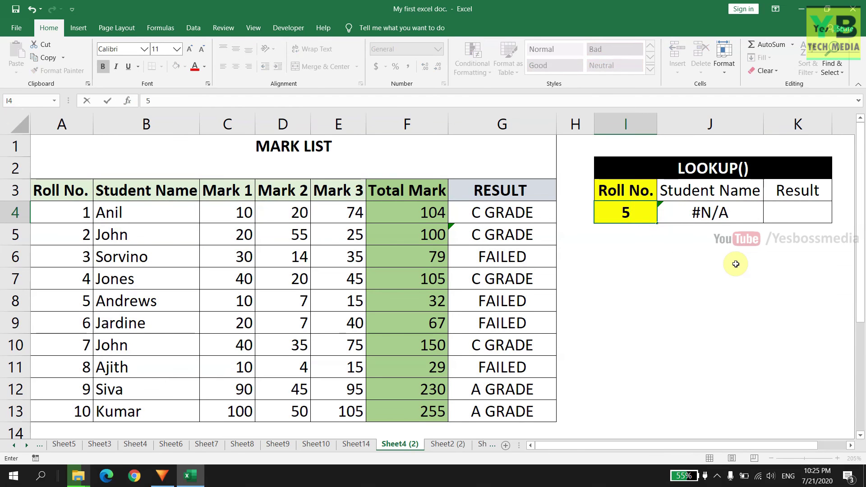
key("Return")
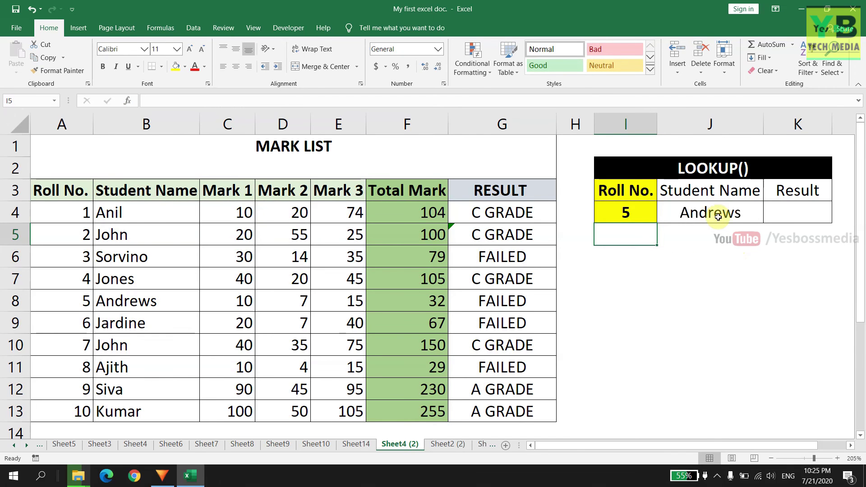
left_click(647, 214)
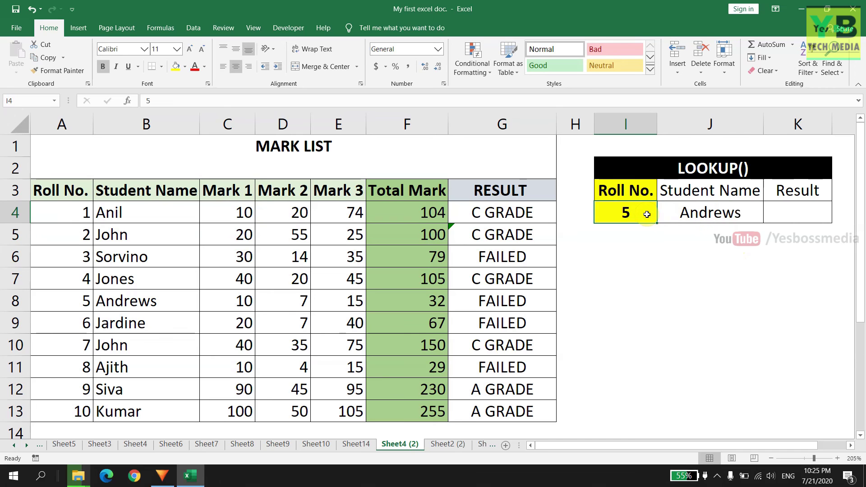
type("2")
key("Return")
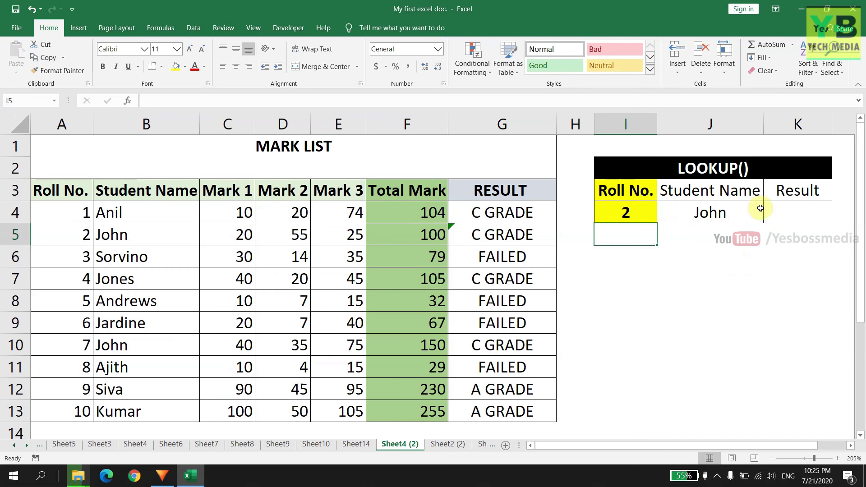
Insert the LOOKUP function in result cell K4, using the lookup_value,lookup_vector,result_vector argument list.
left_click(787, 213)
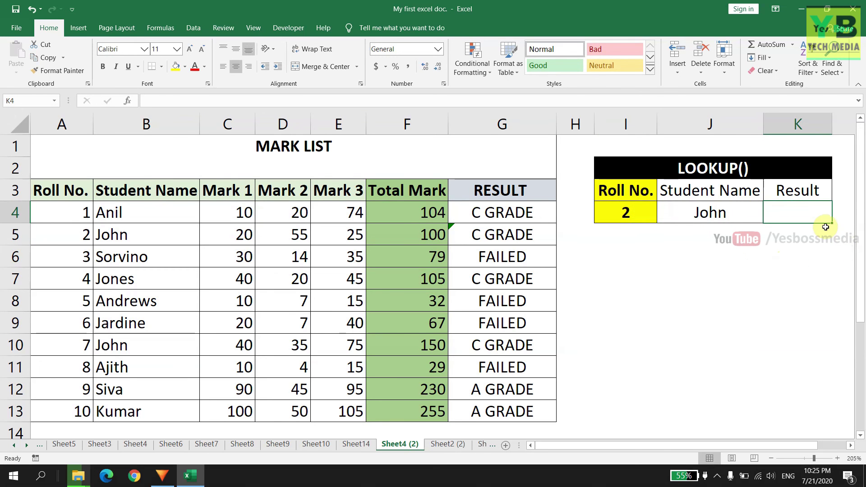
left_click(126, 100)
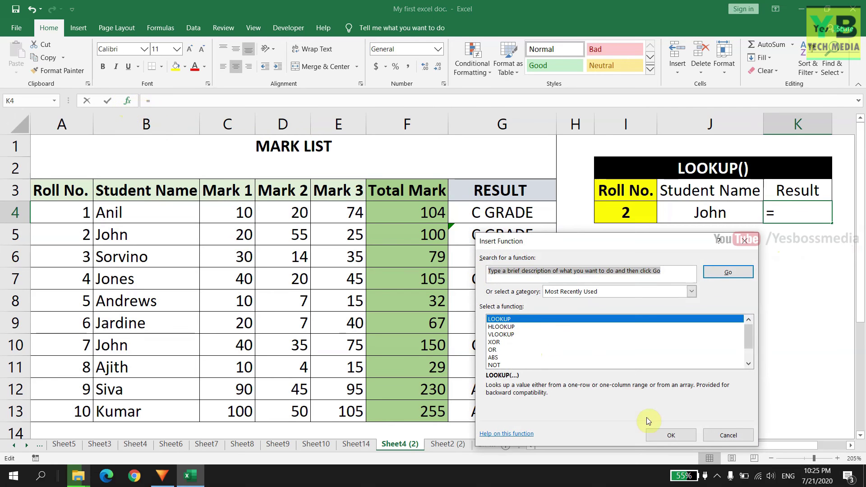
left_click(668, 434)
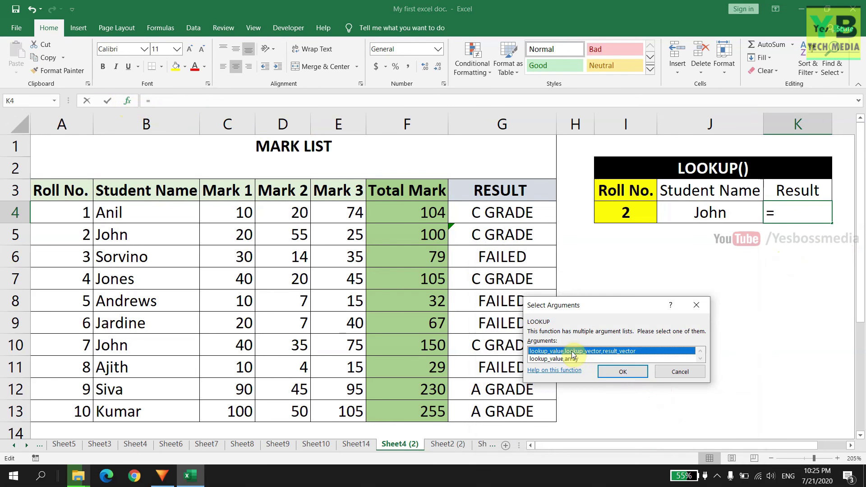
left_click(622, 371)
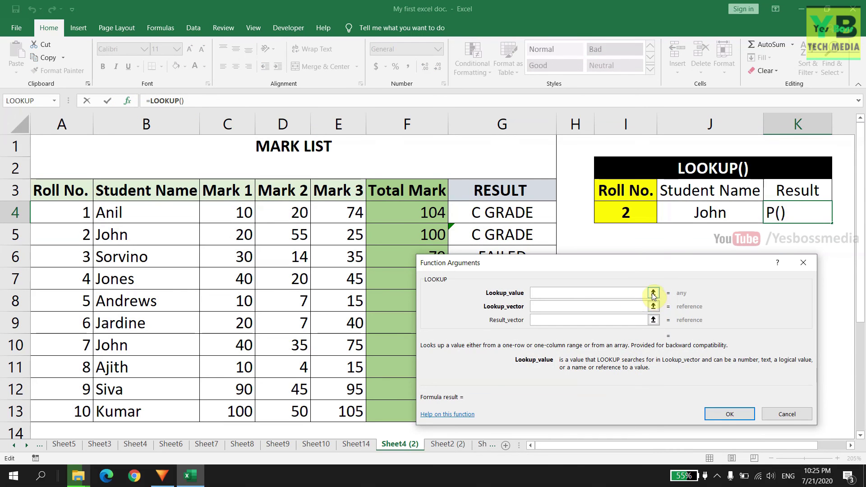
Set the K4 function's lookup value to roll number cell I4 and its lookup vector to A4:A13.
left_click(653, 293)
left_click(630, 213)
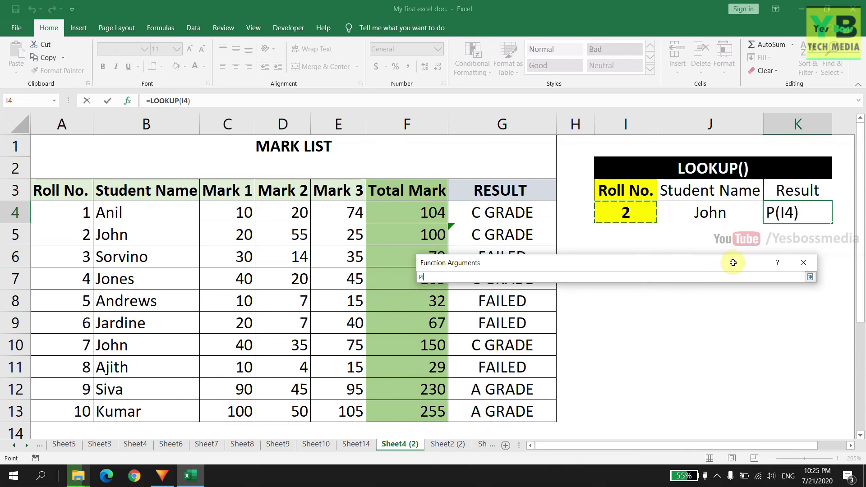
left_click(810, 277)
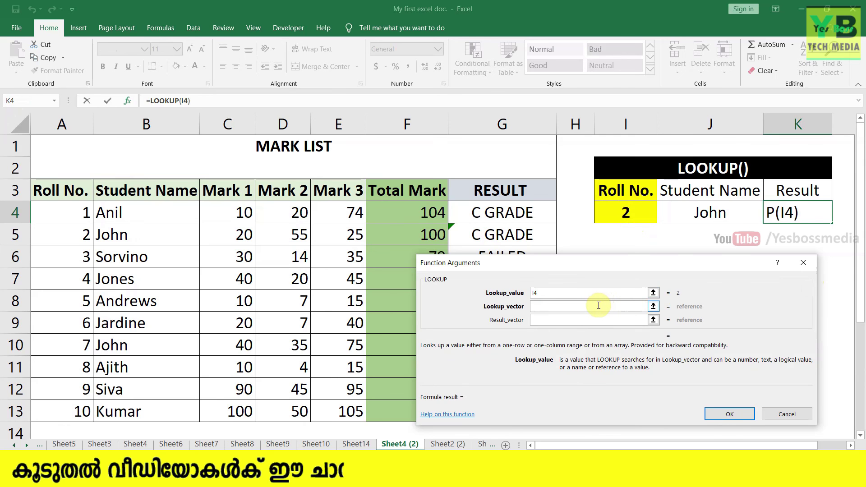
left_click(654, 306)
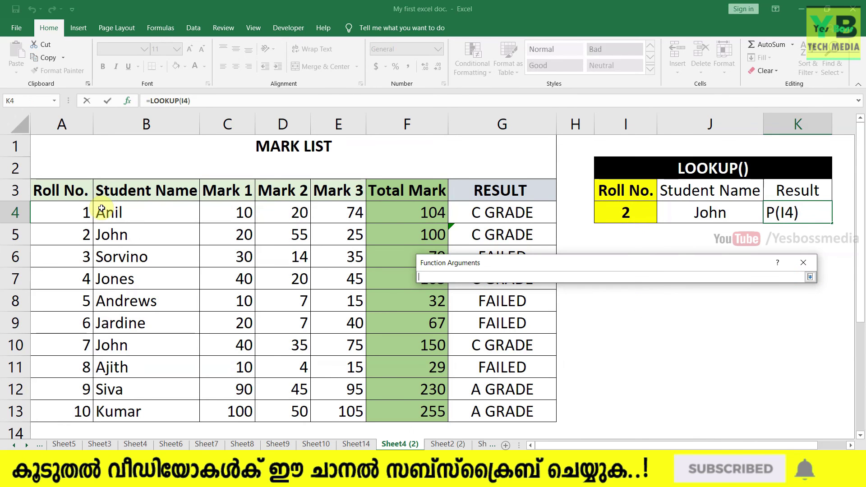
left_click_drag(85, 212, 71, 410)
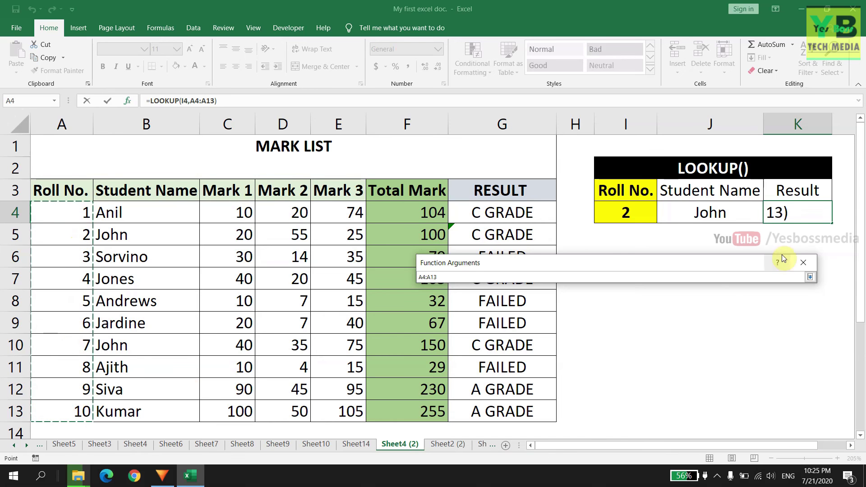
left_click(810, 277)
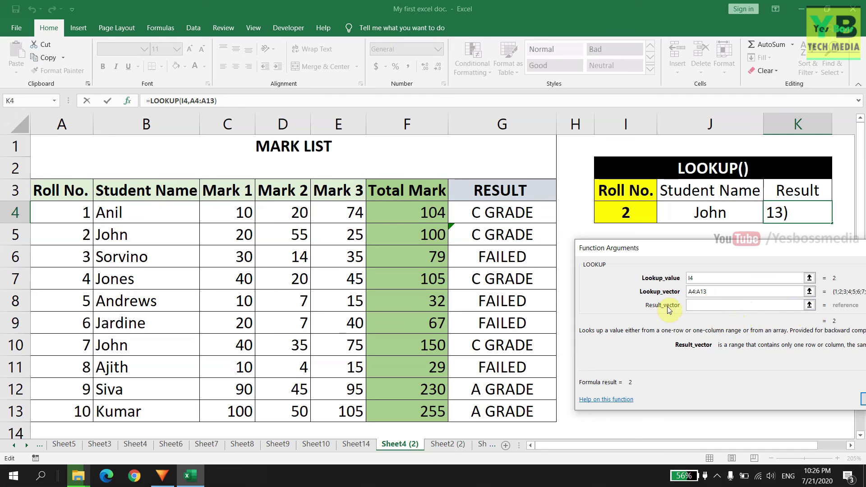
Set the K4 function's result vector to the RESULT column's G4:G13 and complete the formula.
left_click(810, 305)
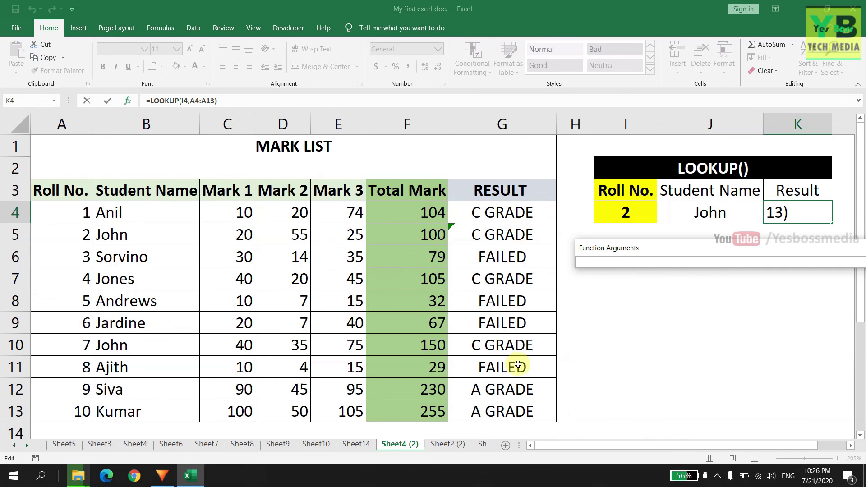
left_click_drag(519, 216, 518, 407)
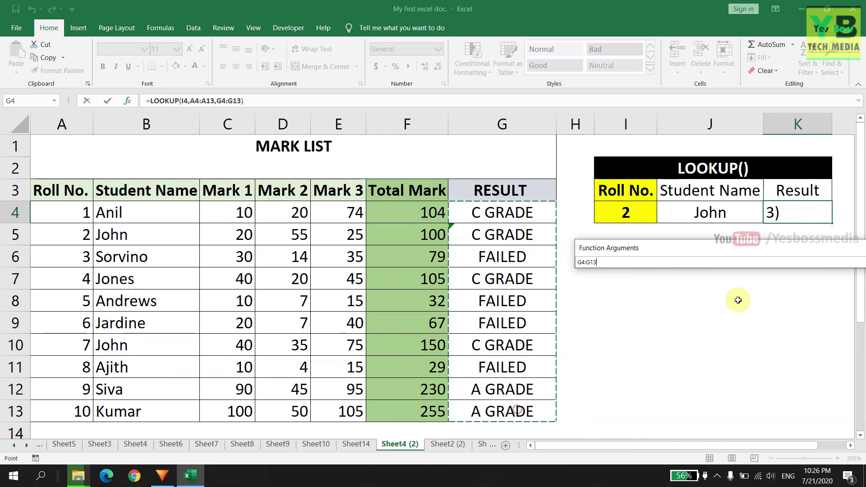
left_click_drag(842, 253, 705, 264)
left_click(829, 275)
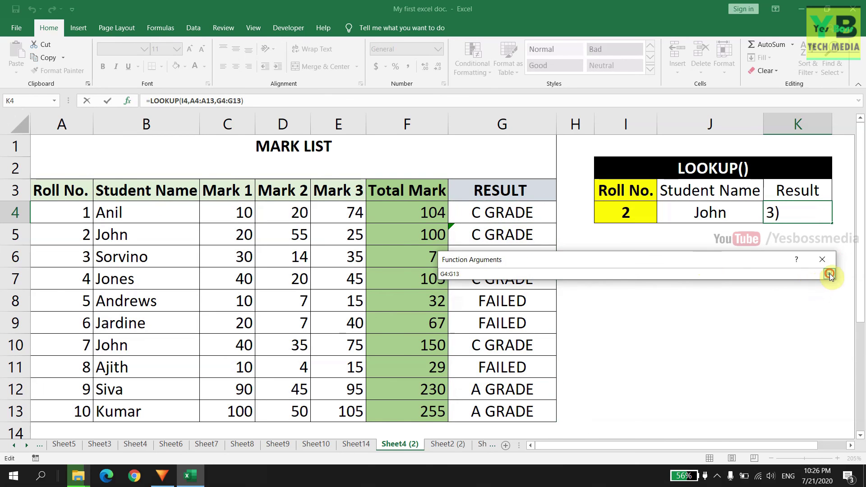
left_click(709, 409)
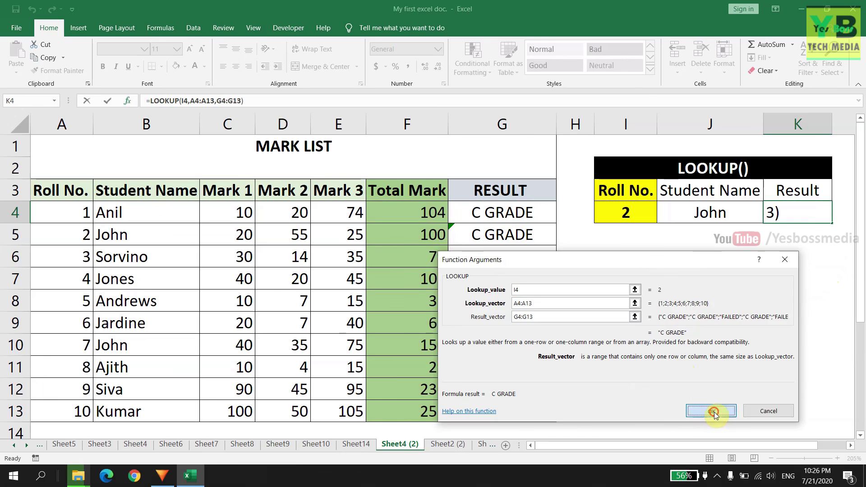
Enter roll number 3 in I4 and compare the looked-up name and result with row 6 of the mark list.
left_click(631, 216)
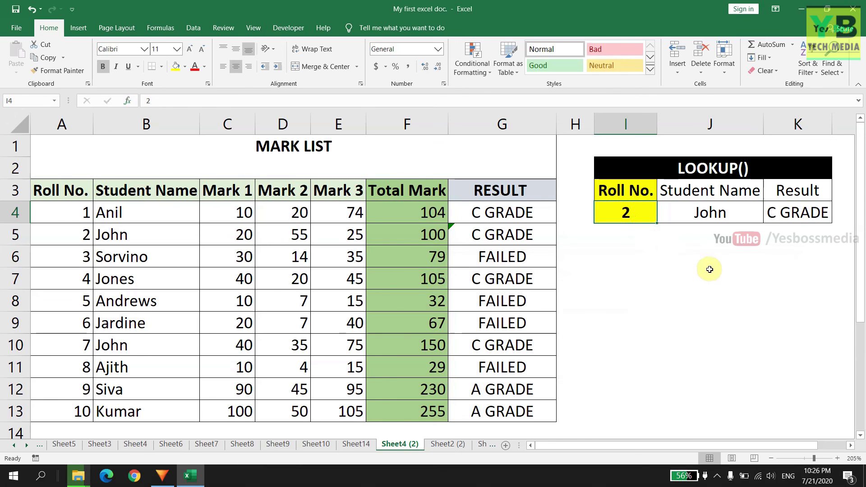
type("3")
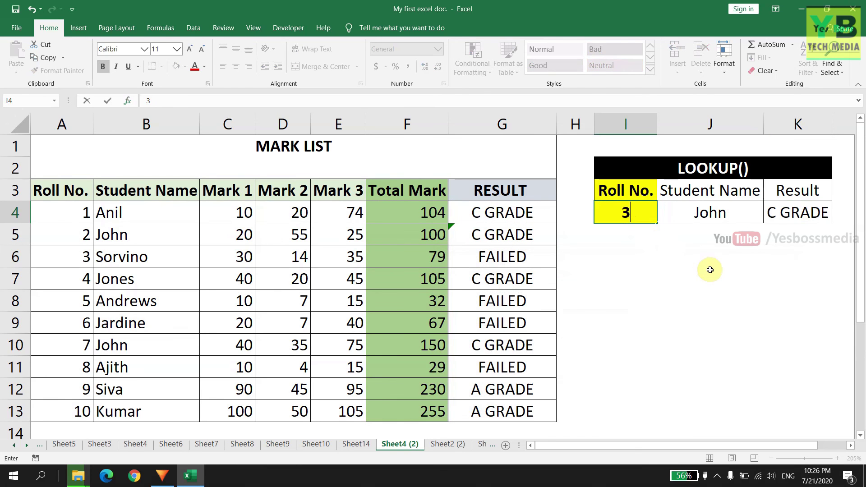
key("Return")
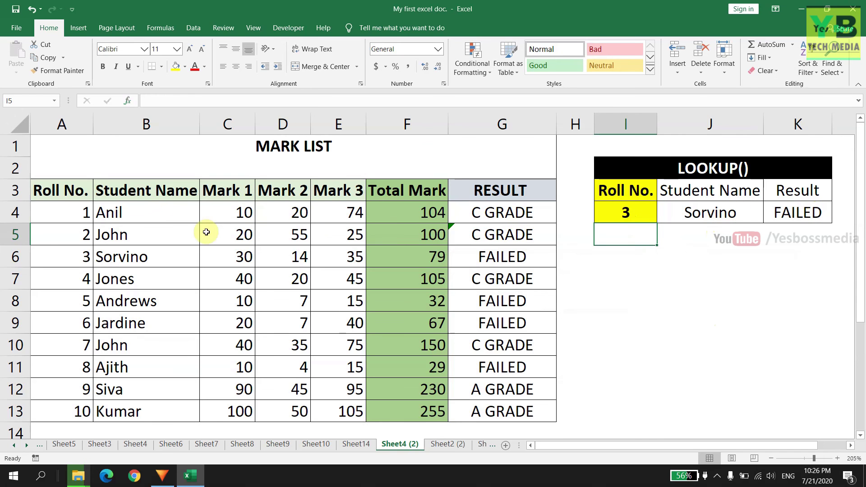
left_click(15, 257)
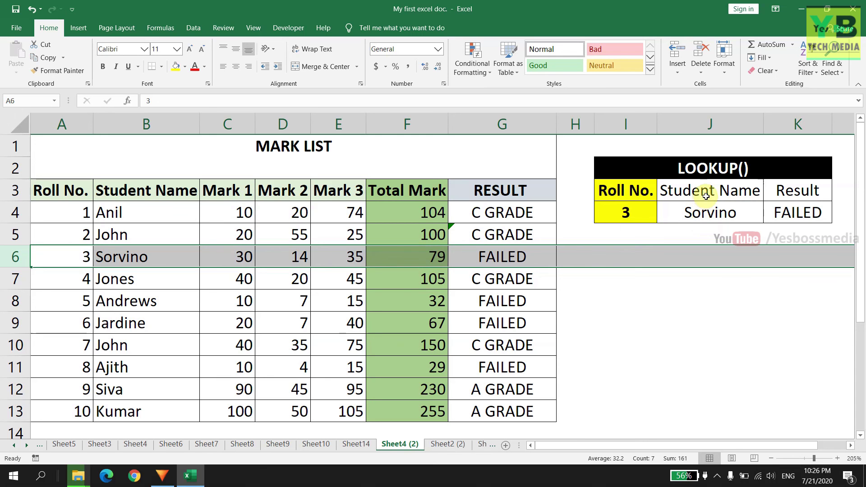
left_click(694, 293)
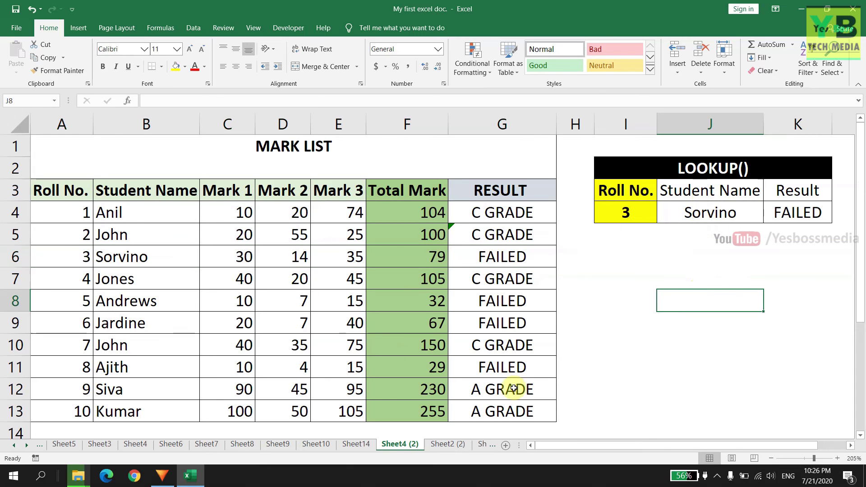
On Sheet2 (2), insert the LOOKUP function in item description cell C12, using the lookup_value,lookup_vector,result_vector argument list.
left_click(437, 445)
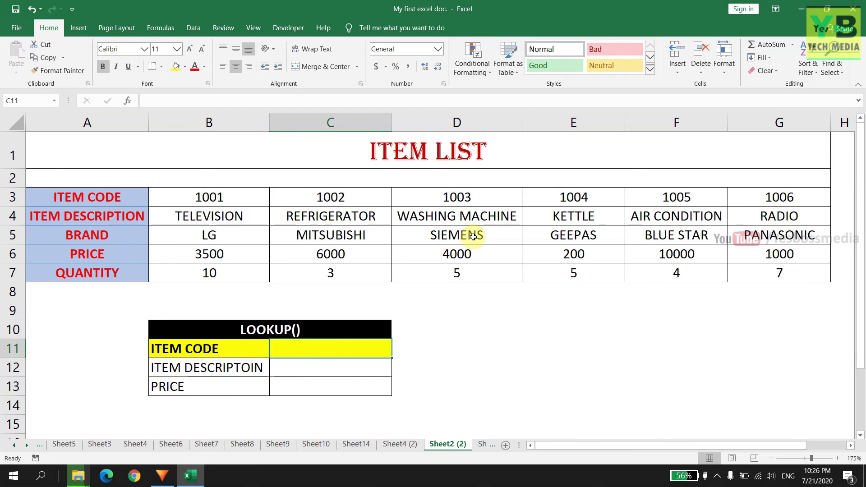
left_click(292, 372)
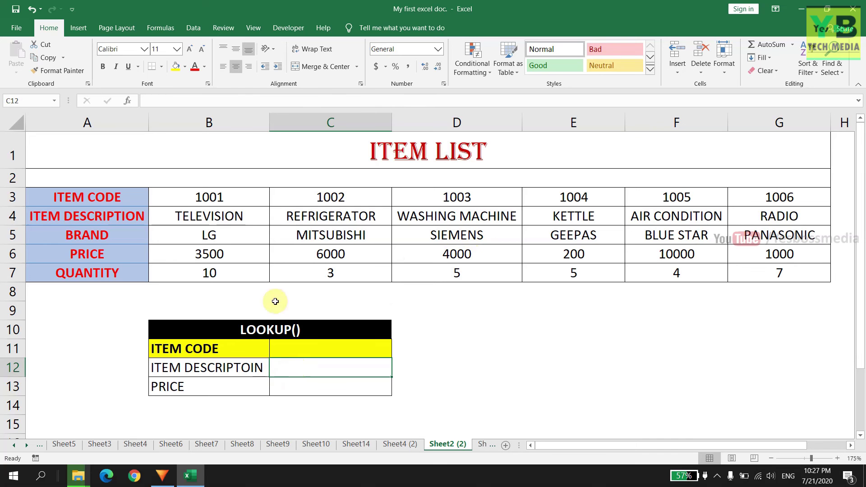
left_click(126, 100)
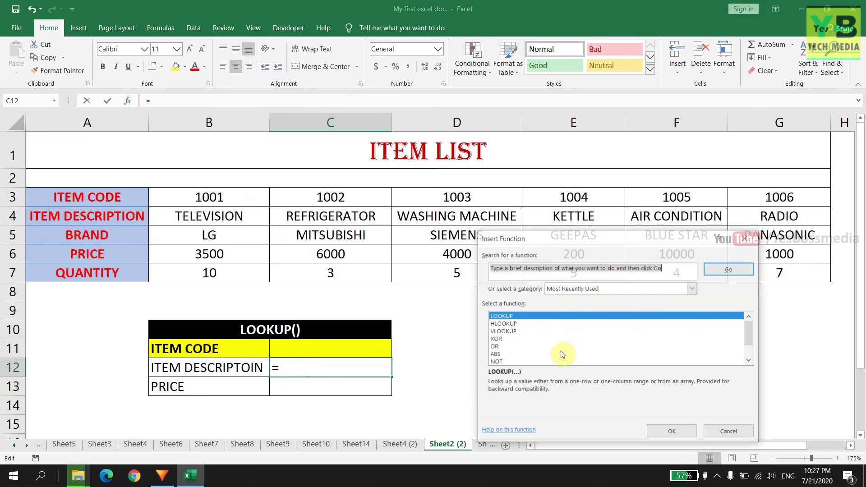
left_click(678, 432)
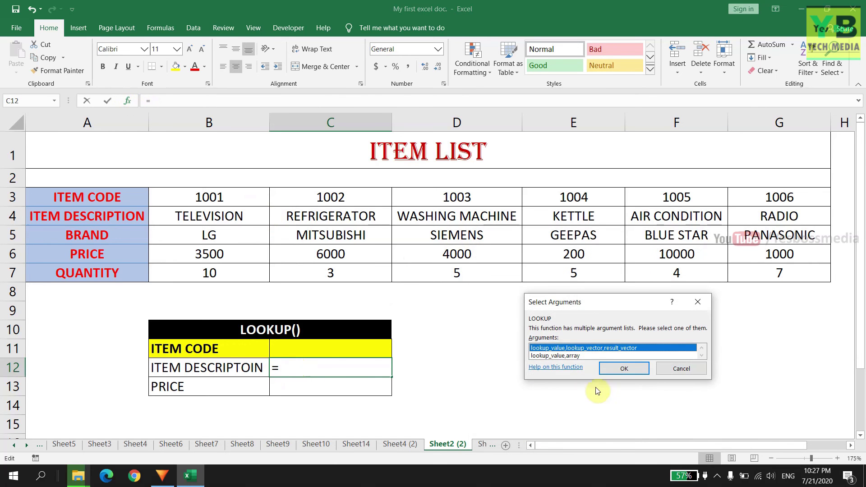
left_click(626, 370)
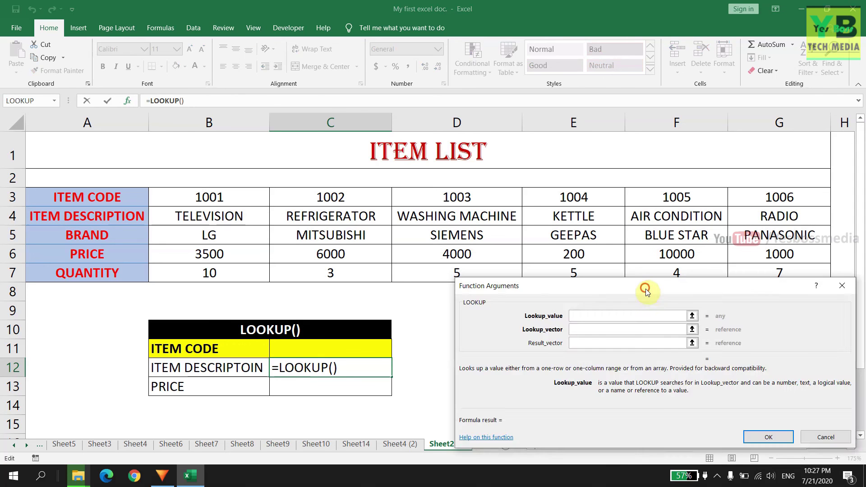
Set the C12 function's lookup value to item code cell C11 and its lookup vector to the item codes in B3:G3.
left_click(693, 317)
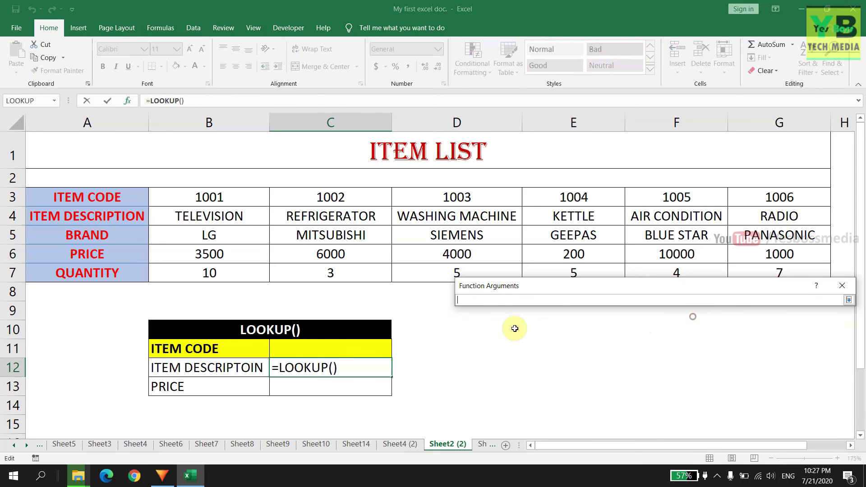
left_click(339, 351)
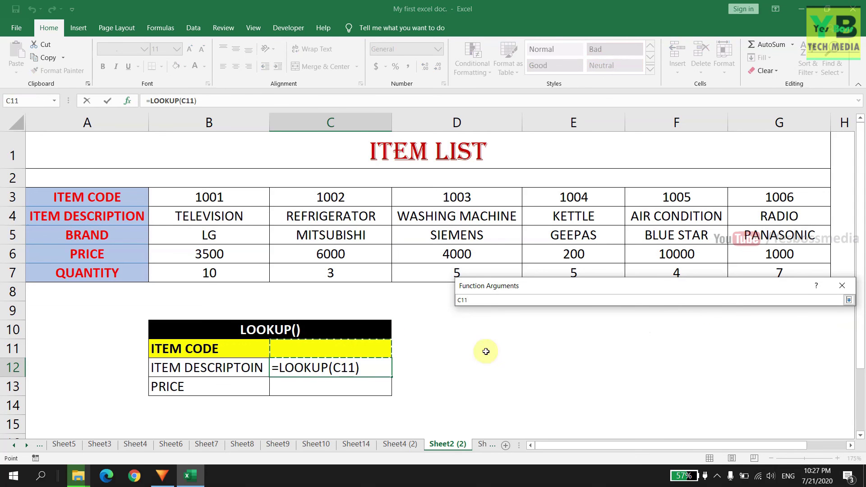
left_click(849, 300)
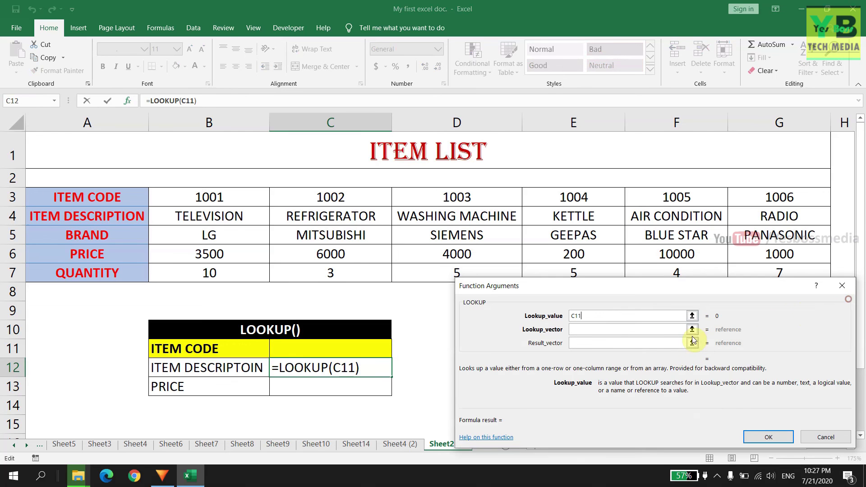
left_click(619, 330)
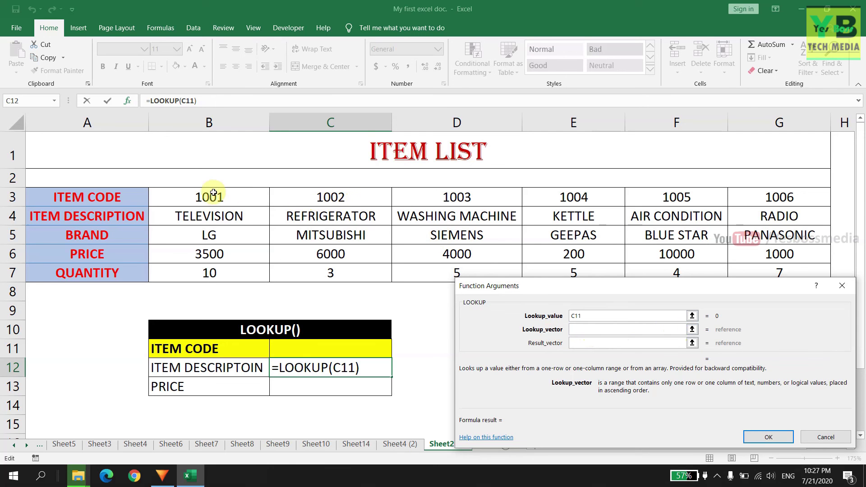
left_click_drag(212, 197, 740, 203)
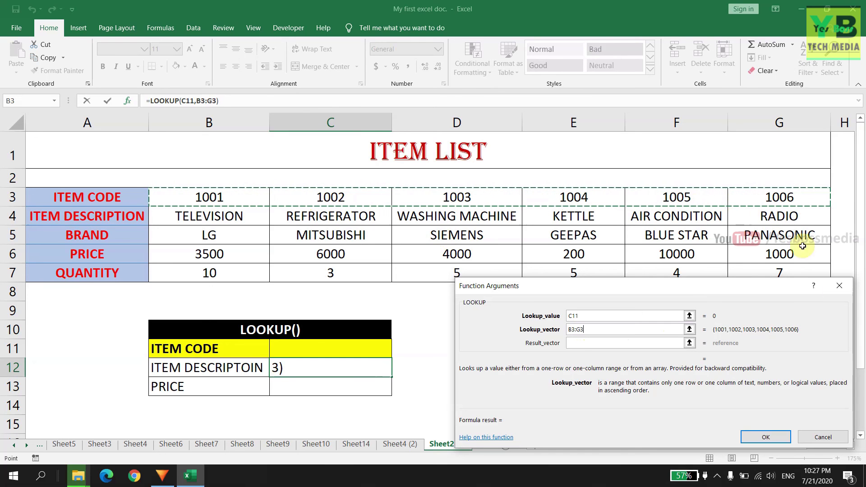
Set the C12 function's result vector to the item descriptions in B4:G4 and complete the formula.
left_click(592, 345)
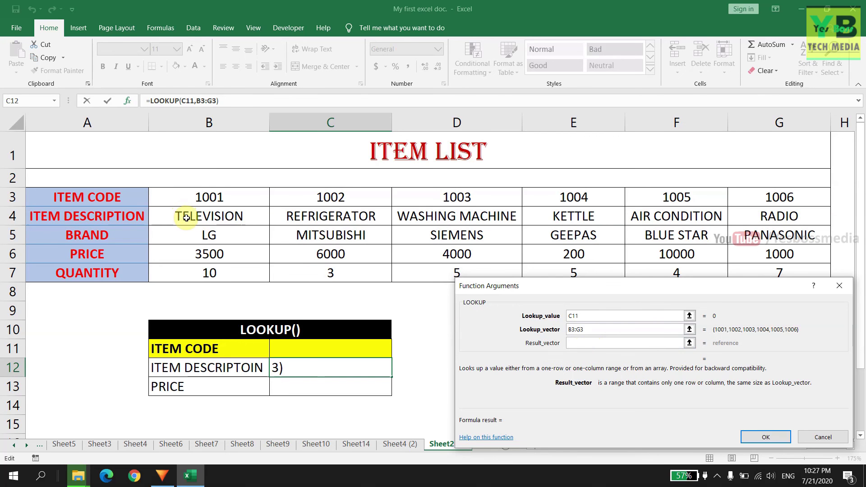
left_click_drag(187, 218, 773, 215)
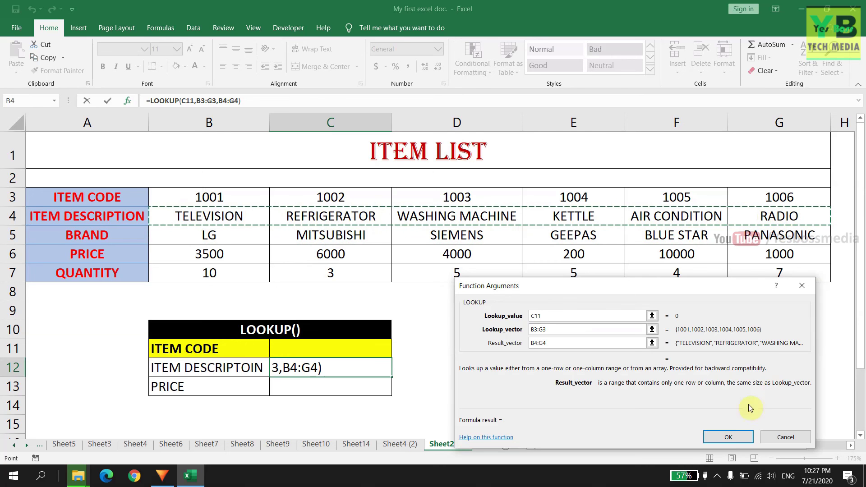
left_click(740, 437)
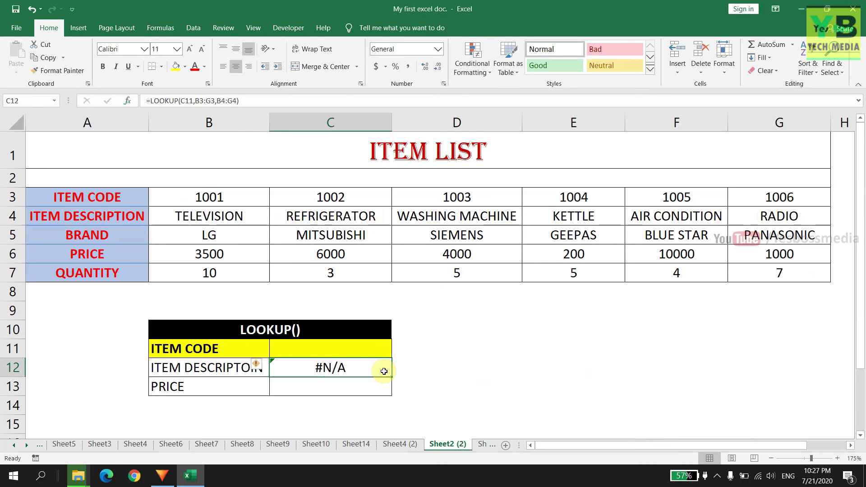
Test the item description lookup by entering item codes 1004 and 1006 one after the other in C11.
left_click(342, 349)
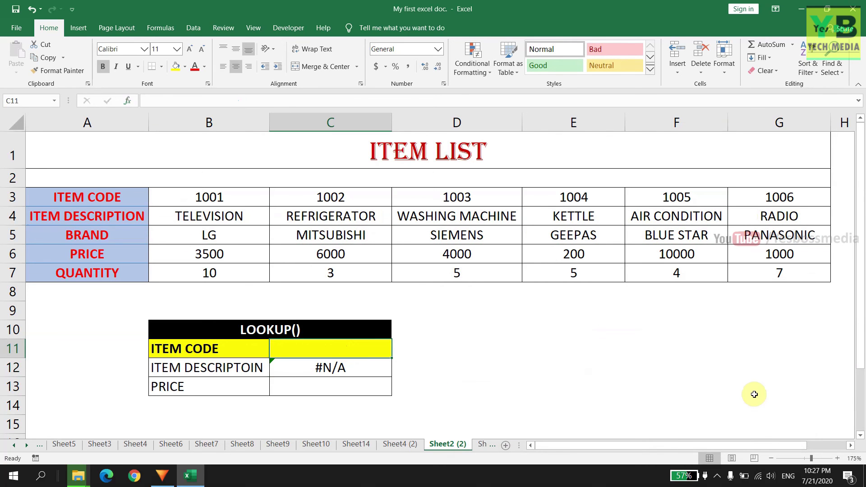
type("100")
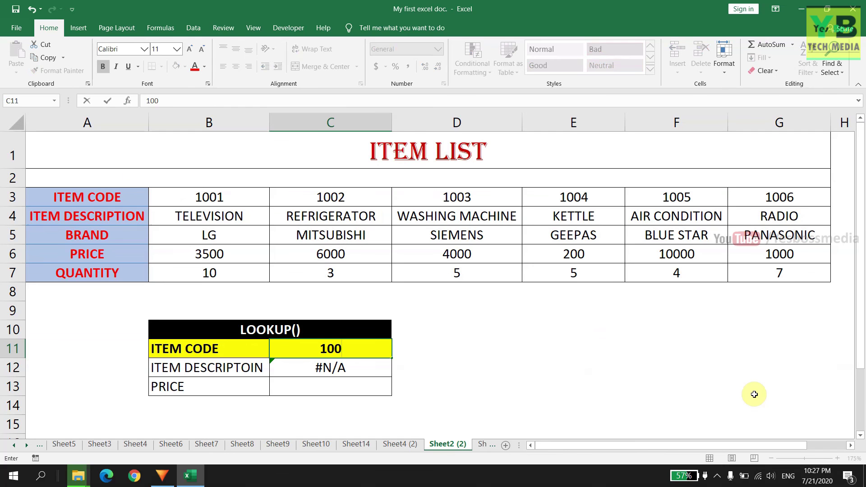
type("4")
key("Return")
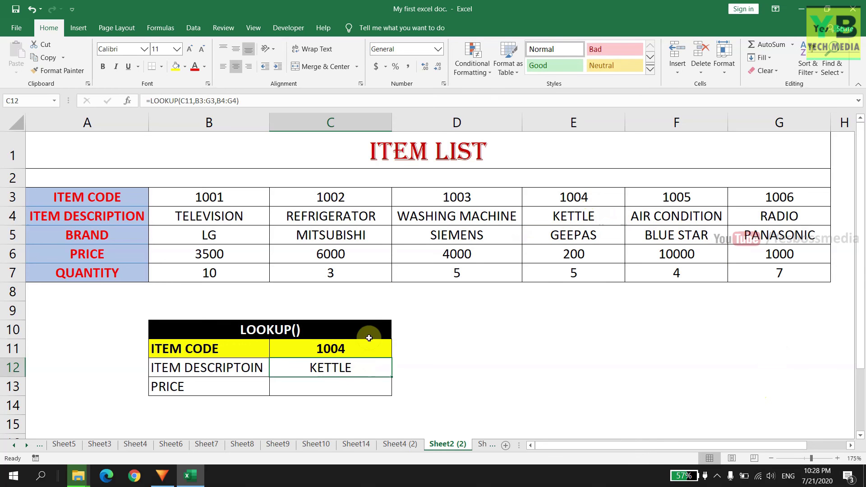
left_click(381, 350)
type("1007")
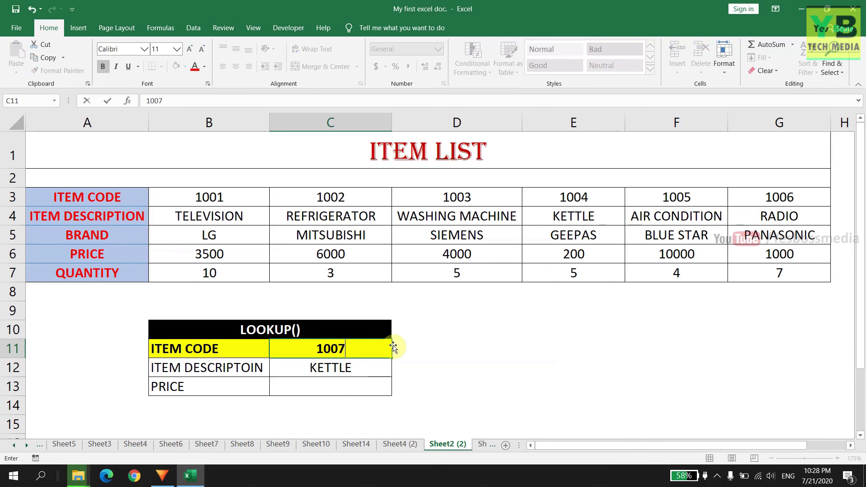
key("BackSpace")
type("6")
key("Return")
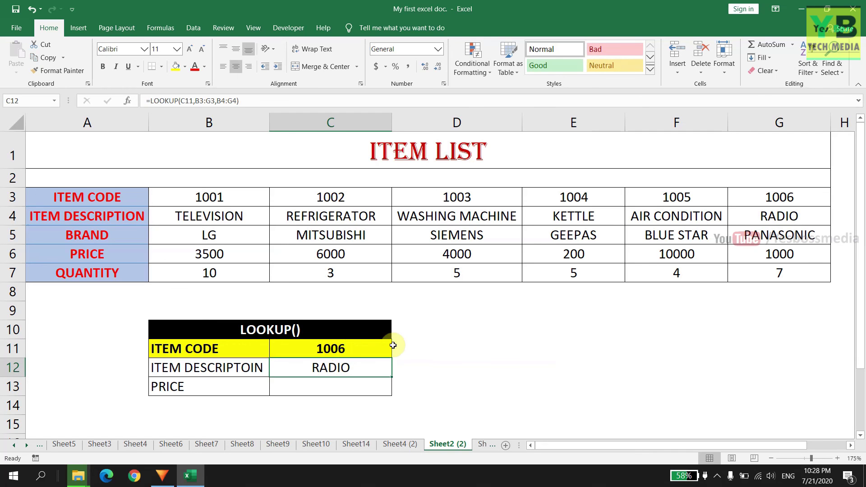
Insert the LOOKUP function in price cell C13, using the lookup_value,lookup_vector,result_vector argument list.
left_click(335, 385)
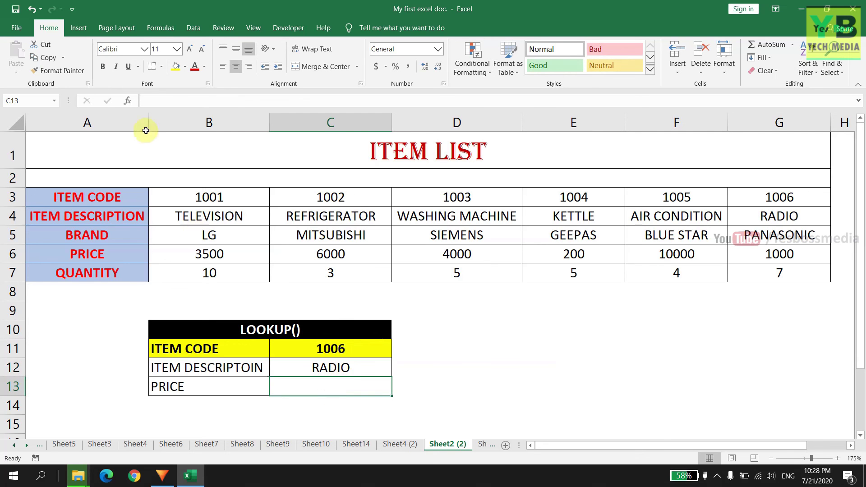
left_click(128, 102)
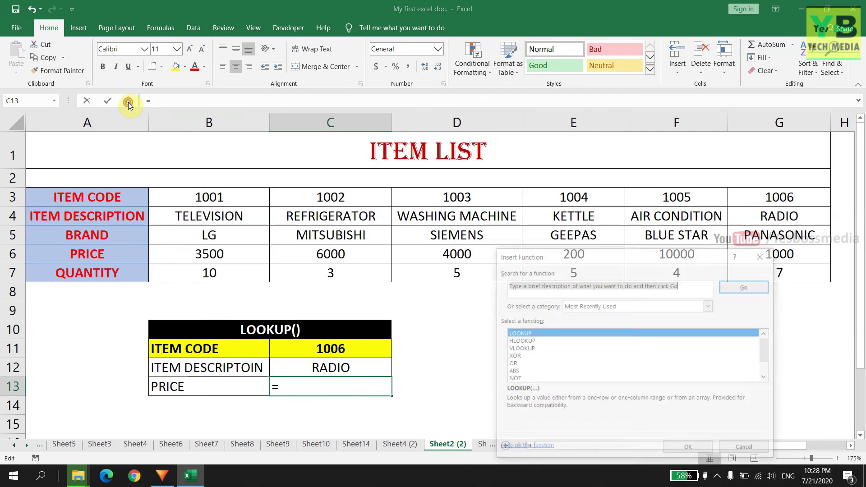
left_click(686, 449)
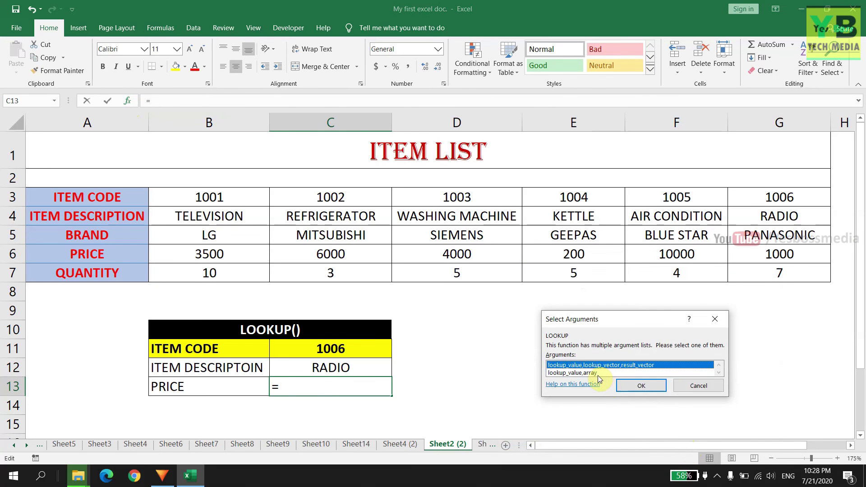
left_click(645, 387)
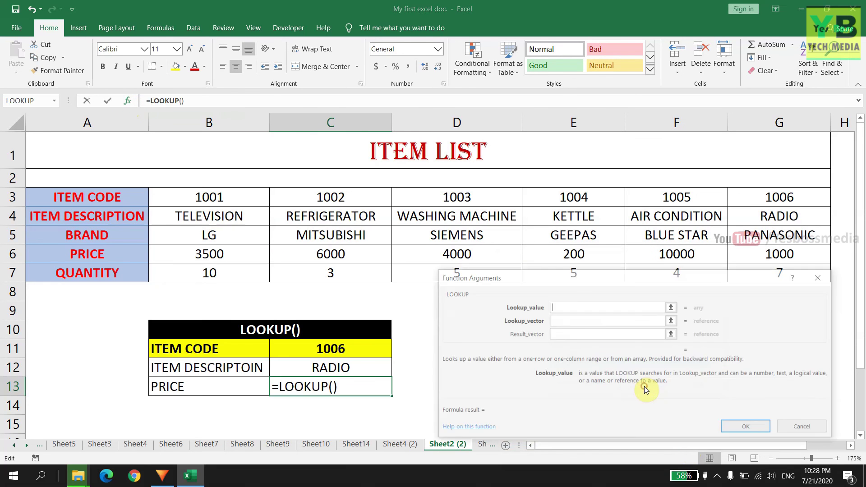
Set the C13 function's lookup value to item code cell C11 and its lookup vector to B3:G3.
left_click(673, 308)
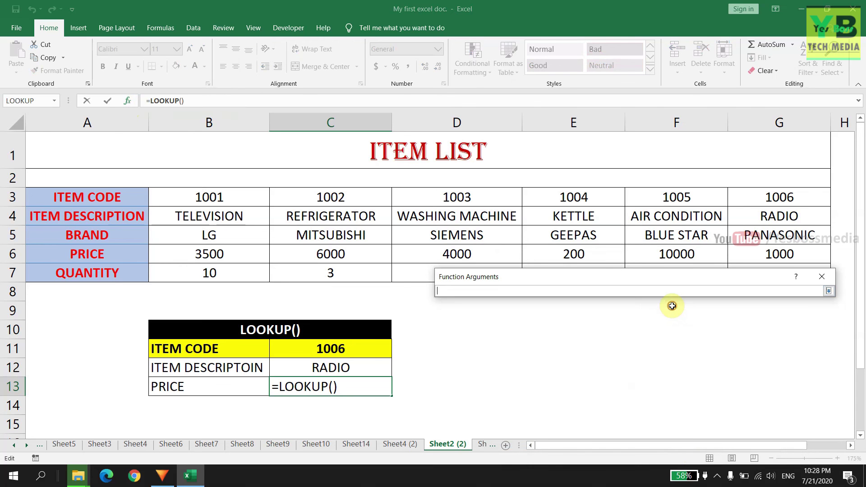
left_click(329, 350)
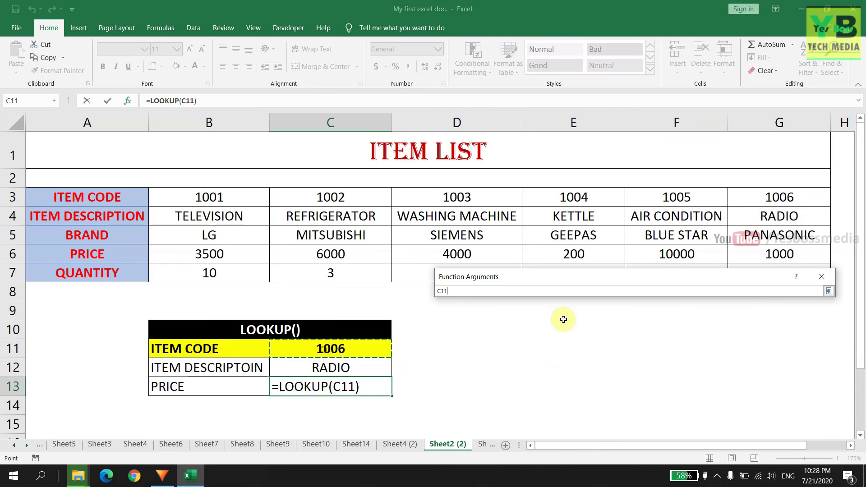
left_click(838, 291)
left_click(638, 321)
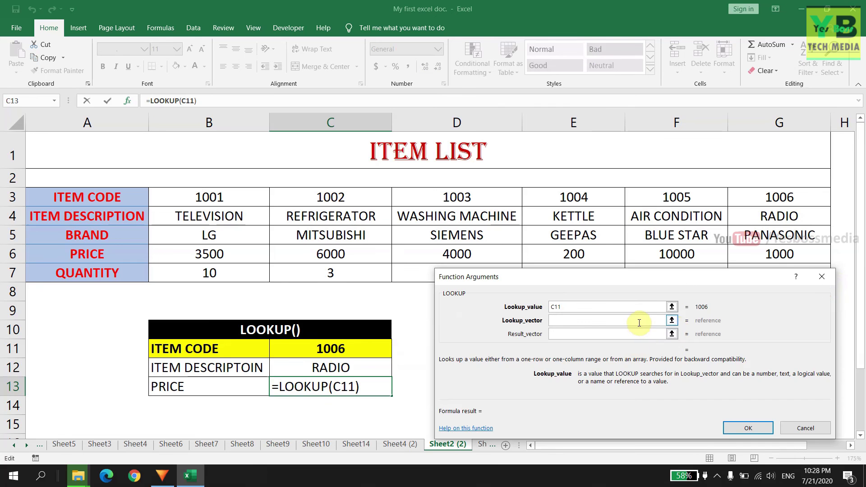
left_click(673, 321)
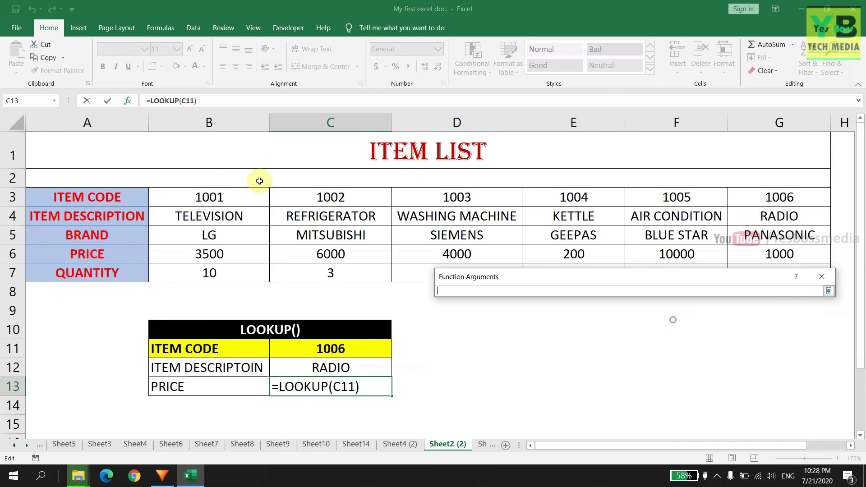
left_click_drag(207, 197, 729, 199)
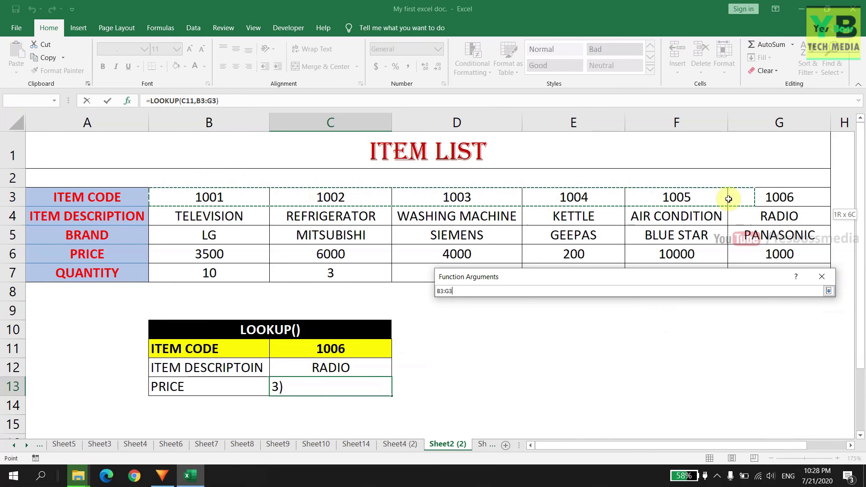
left_click(829, 291)
Set the C13 function's result vector to the PRICE row's B6:G6 and complete the formula.
left_click(589, 334)
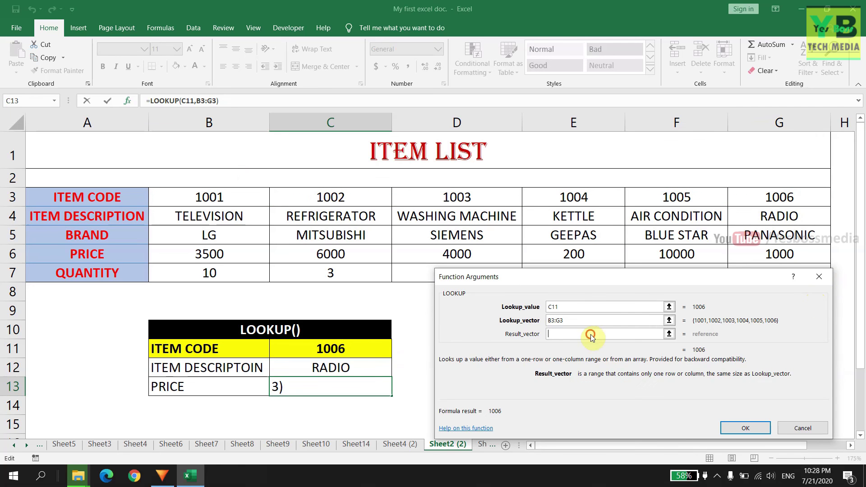
left_click(670, 334)
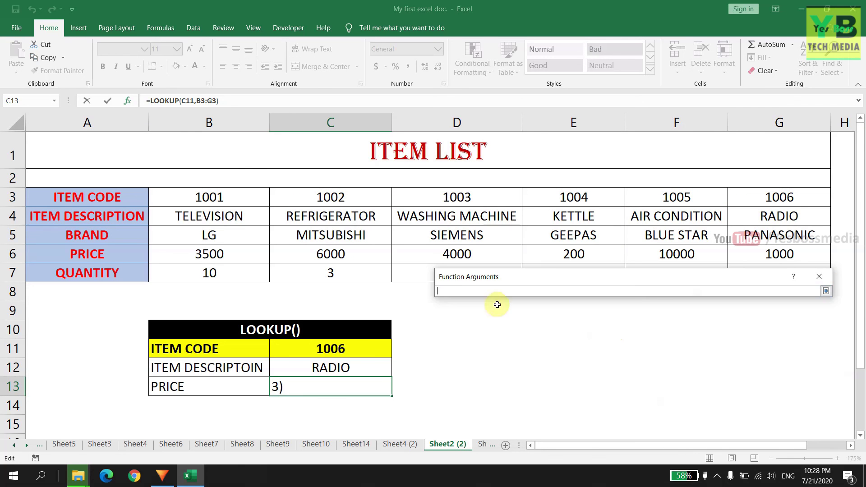
left_click_drag(181, 253, 780, 251)
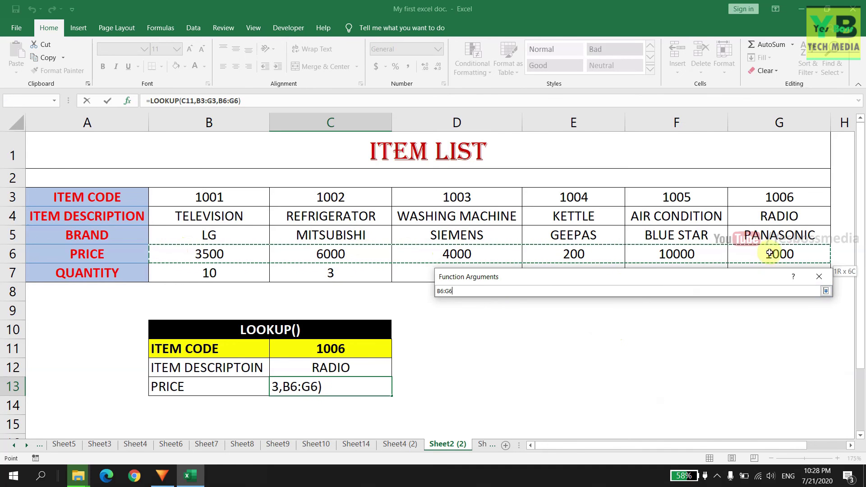
left_click(826, 291)
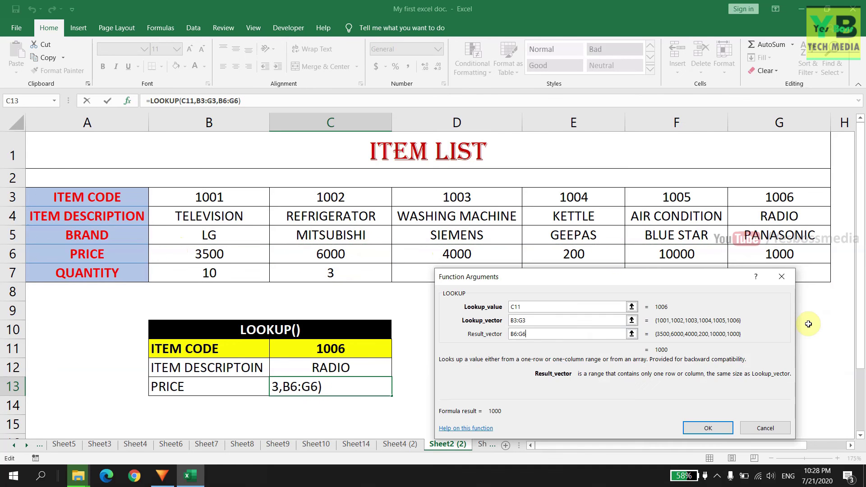
left_click(708, 428)
Test the description and price lookups by entering item codes 1002 and 1001 in turn in C11, then select B3:B7 for comparison.
left_click(332, 352)
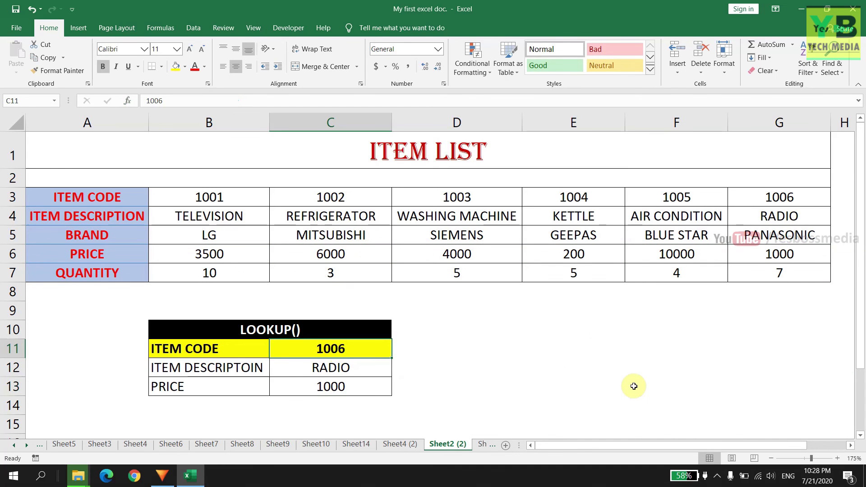
key("BackSpace")
key("BackSpace")
type("02")
key("Return")
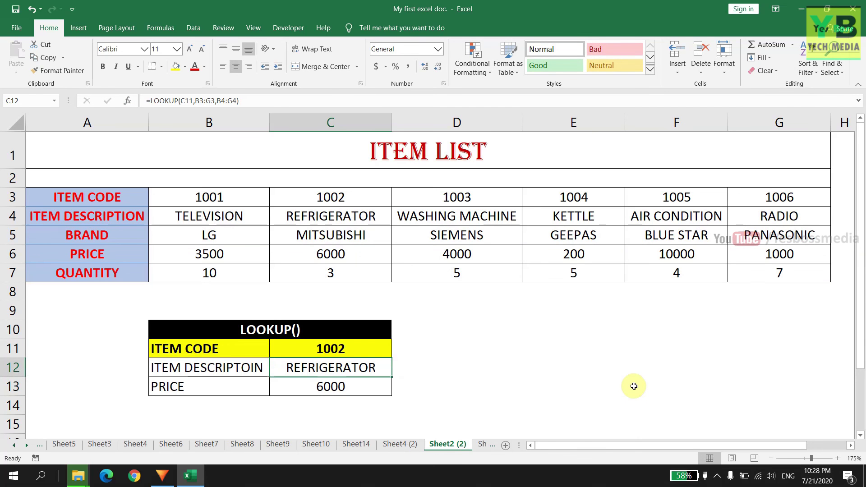
key("Up")
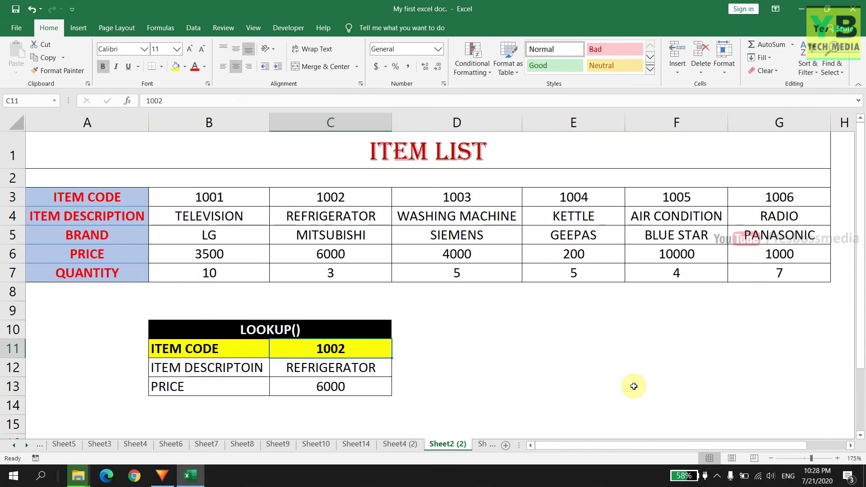
type("1001")
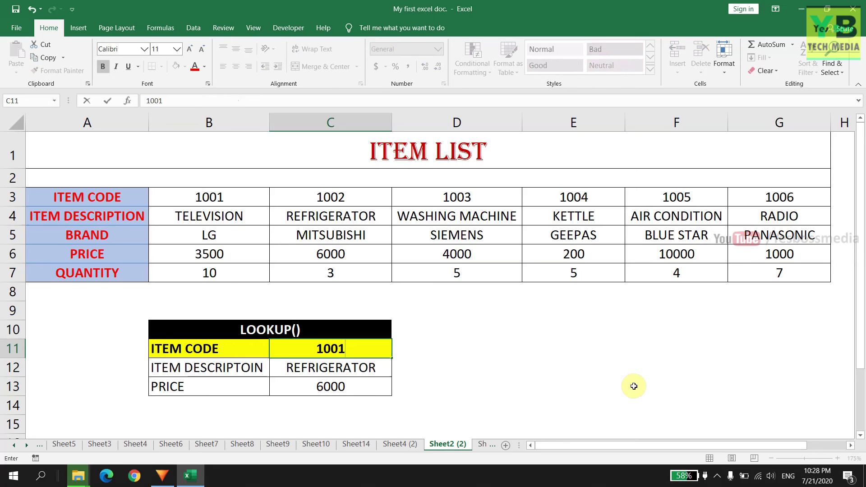
key("Return")
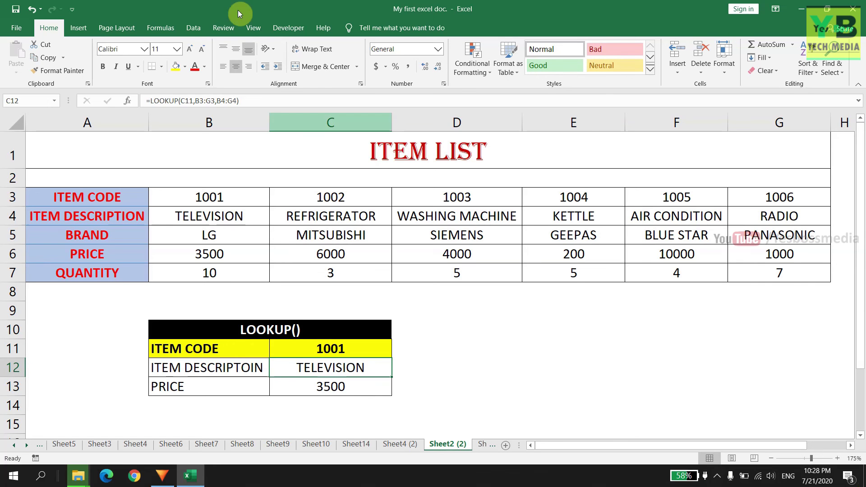
left_click_drag(219, 197, 224, 272)
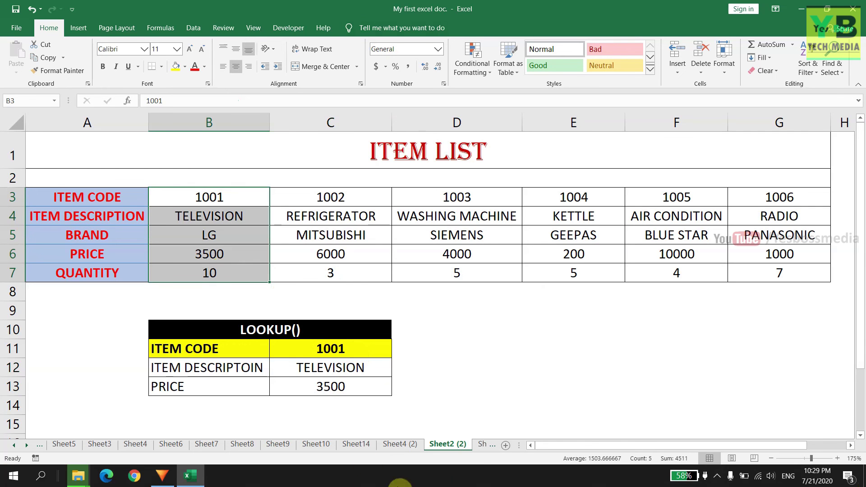
On Sheet10, clear the number and colour cells G4:G5 and the extra letter entries in B4:B8.
left_click(485, 444)
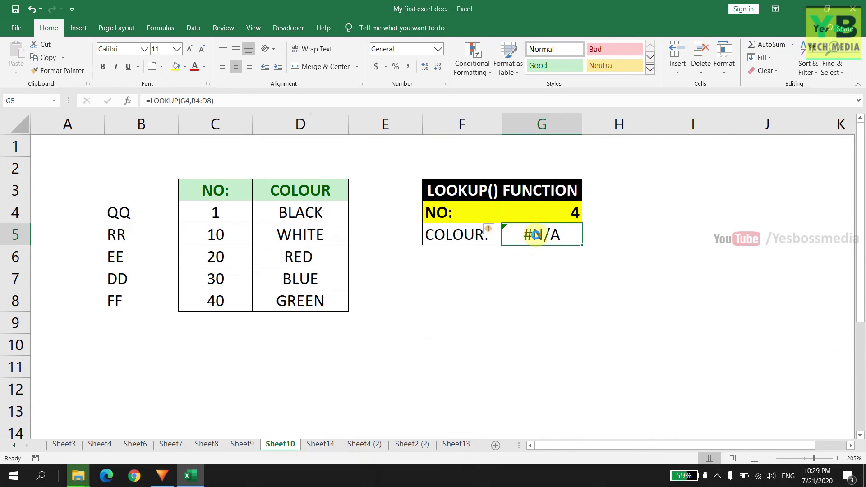
key("Delete")
key("Up")
key("Delete")
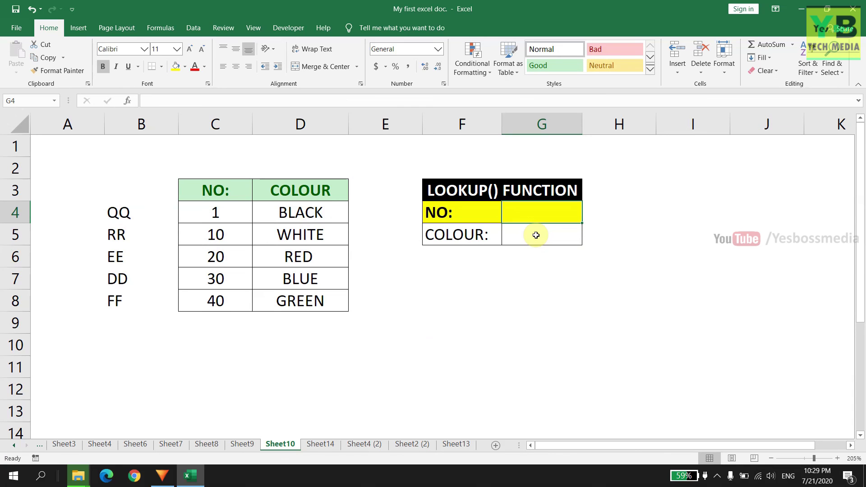
left_click_drag(124, 214, 123, 305)
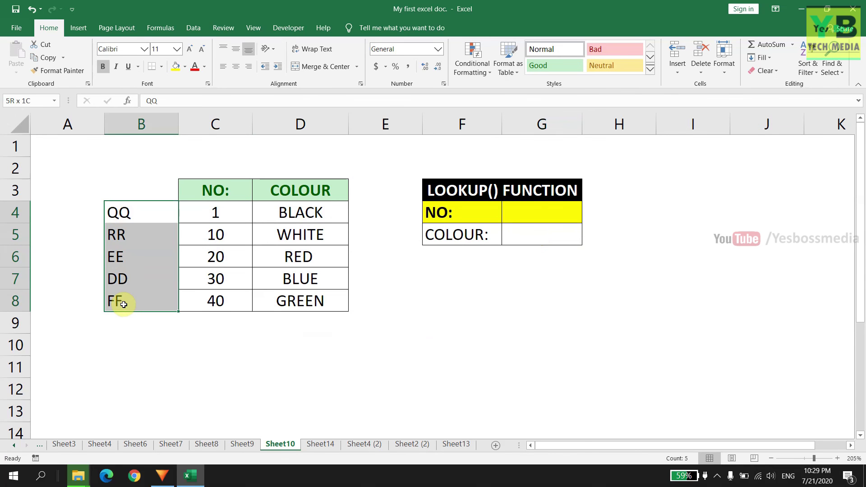
key("Delete")
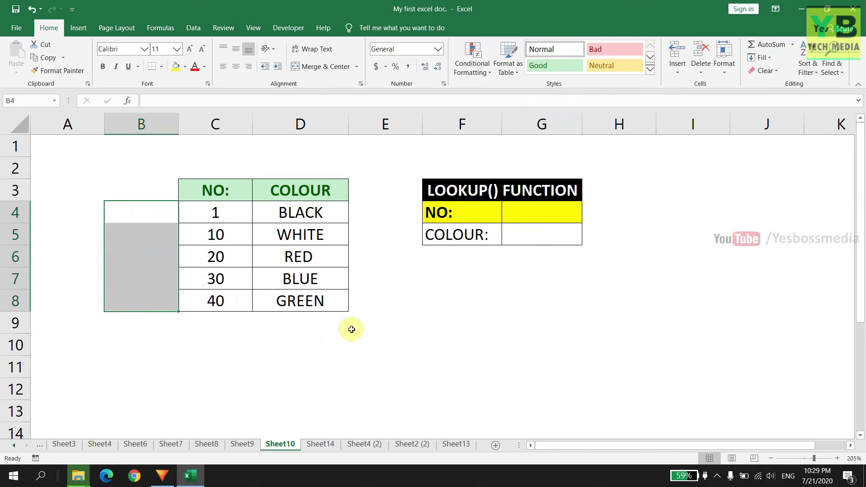
left_click(541, 344)
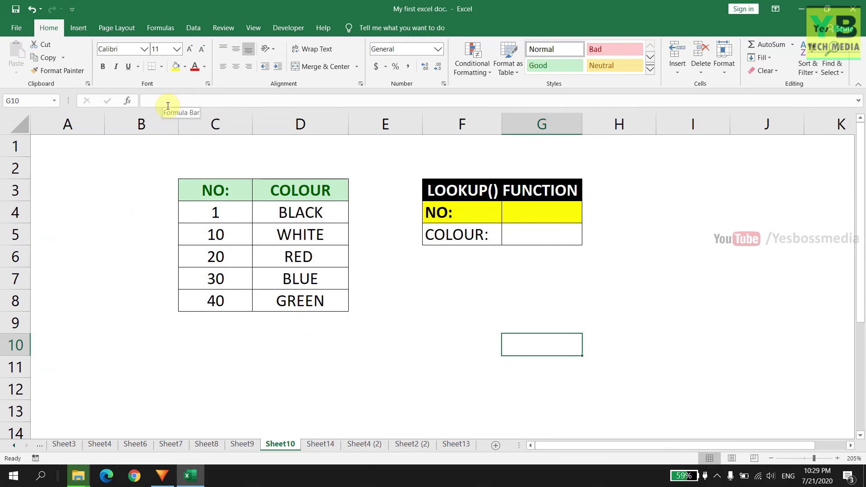
Insert the LOOKUP function in colour cell G5, using the lookup_value,array argument list.
left_click(549, 239)
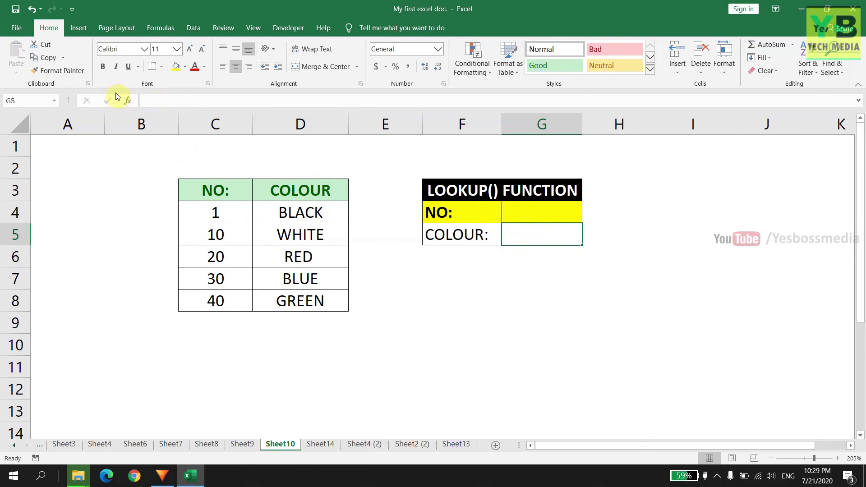
left_click(126, 100)
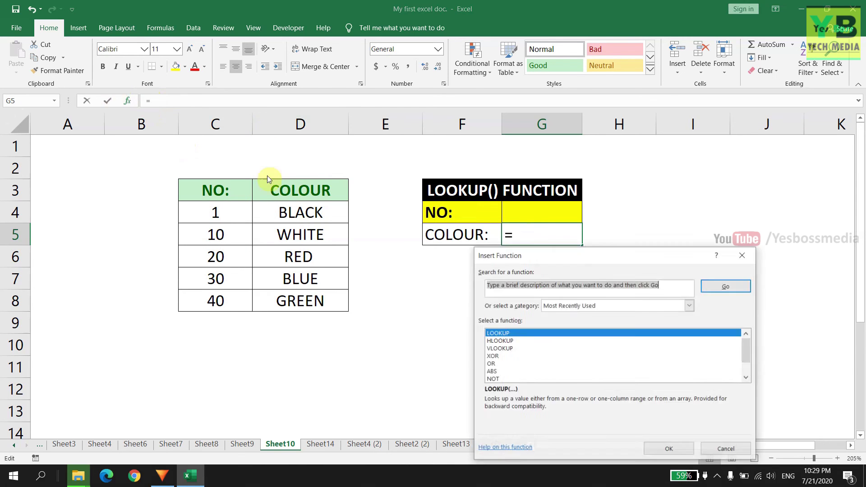
left_click(670, 450)
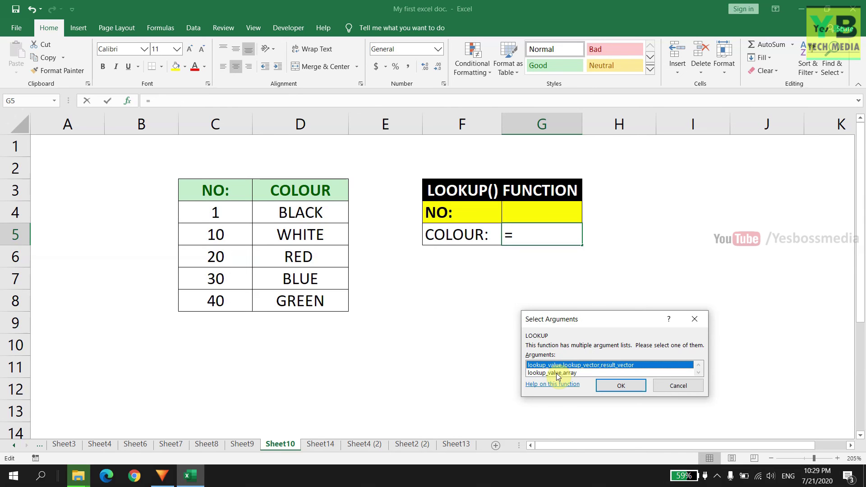
left_click(569, 374)
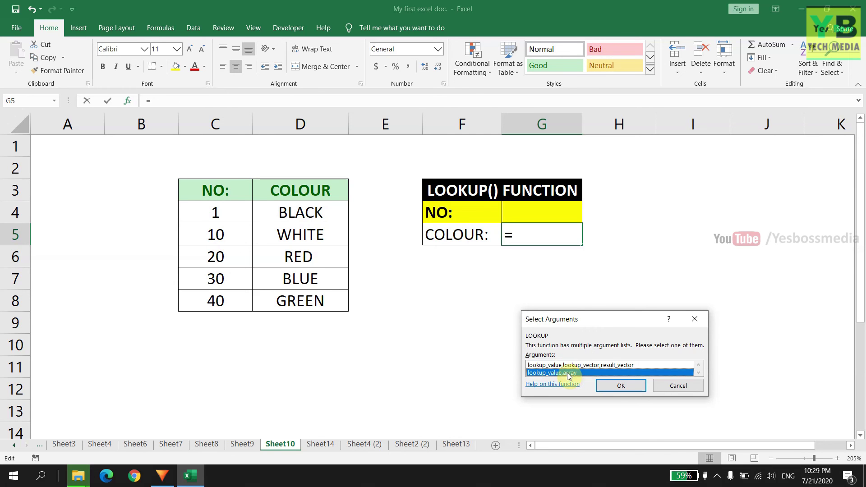
left_click(619, 386)
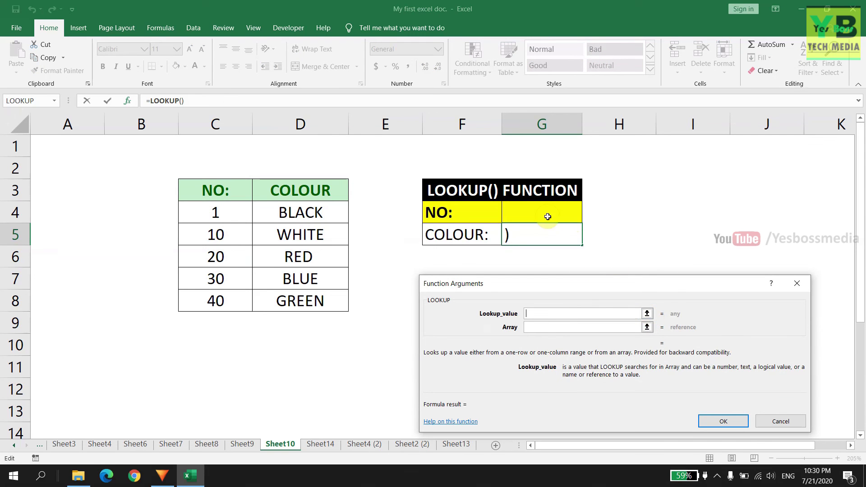
Set the G5 function's lookup value to G4 and its array to the number and colour table C3:D8, completing the formula.
left_click(647, 315)
left_click(558, 213)
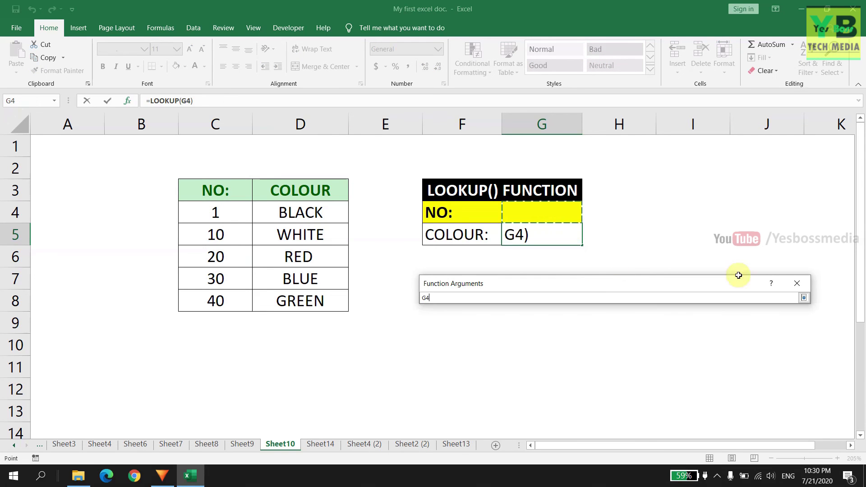
left_click(801, 295)
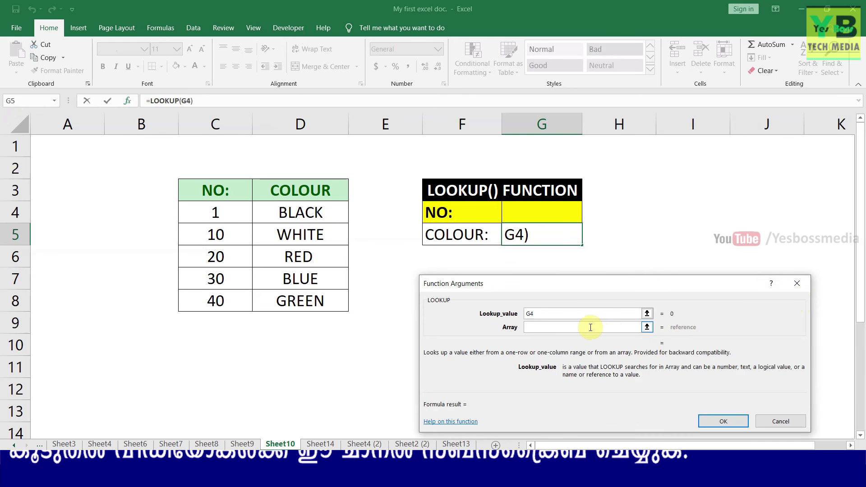
left_click(628, 326)
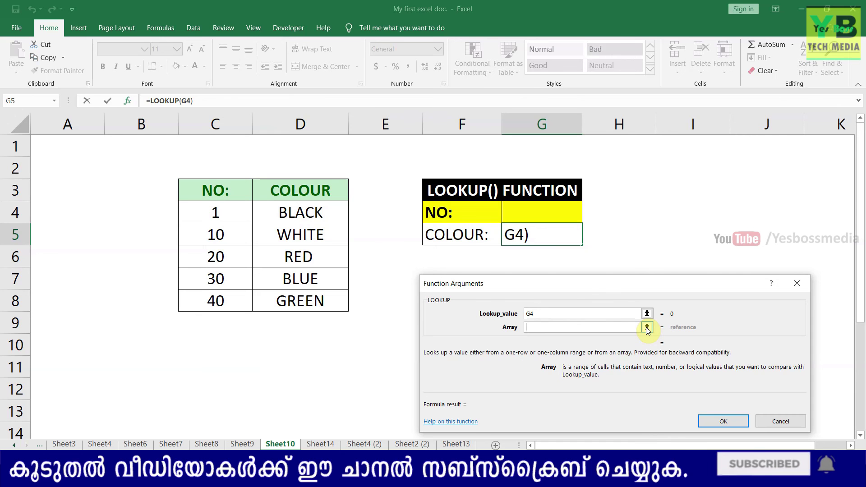
left_click(648, 329)
left_click(647, 329)
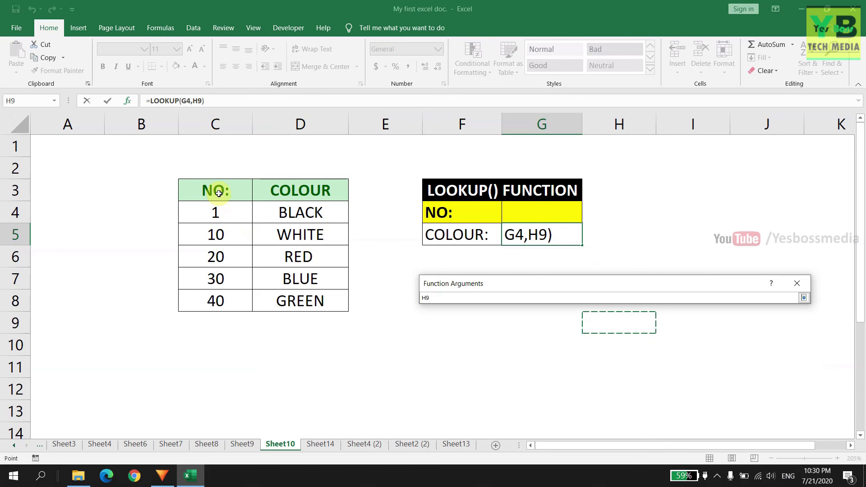
left_click_drag(218, 193, 306, 296)
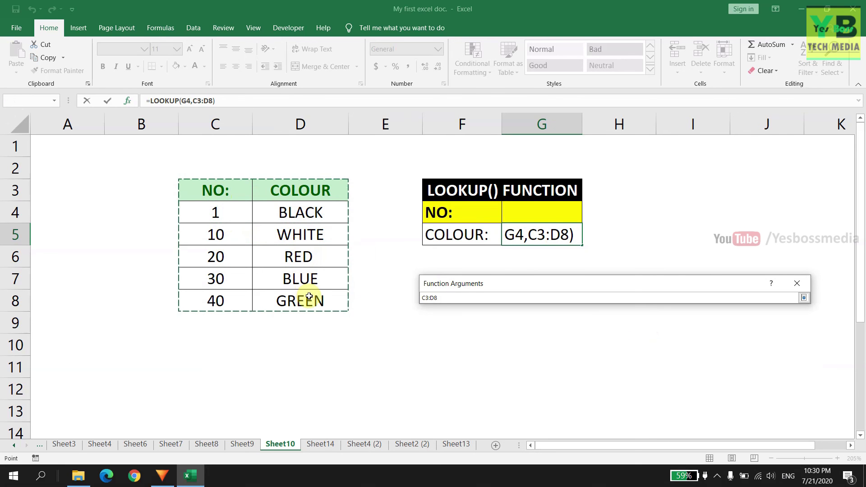
left_click(805, 299)
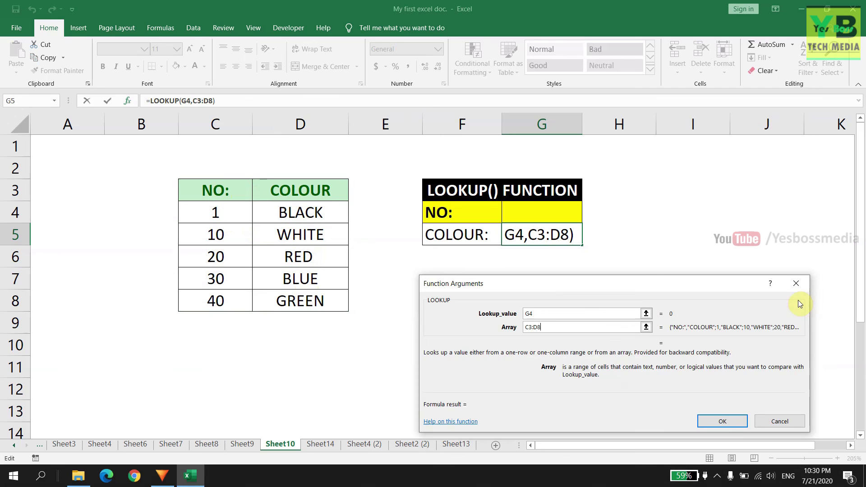
left_click(719, 420)
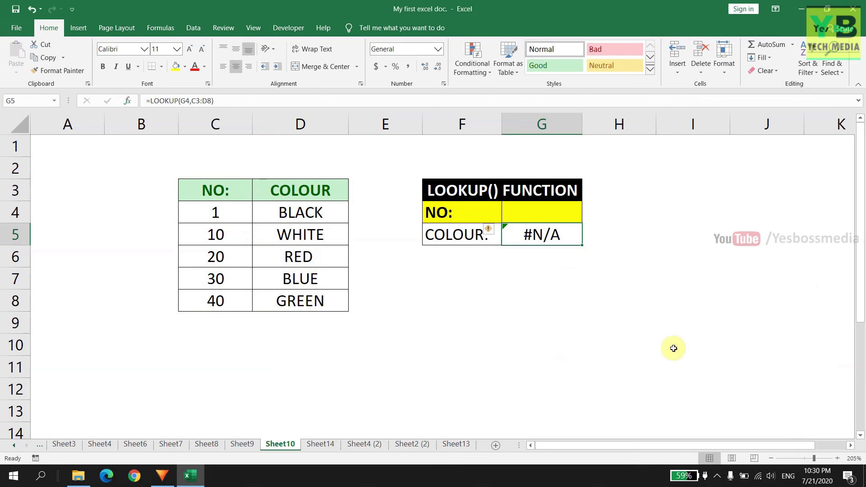
Test the colour lookup by entering the numbers 30, 1, 20 and 1 one after the other in G4.
left_click(546, 219)
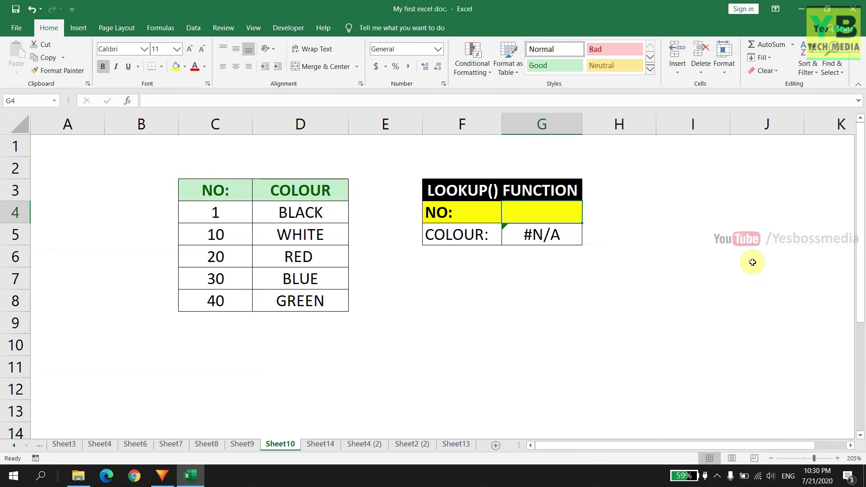
type("30")
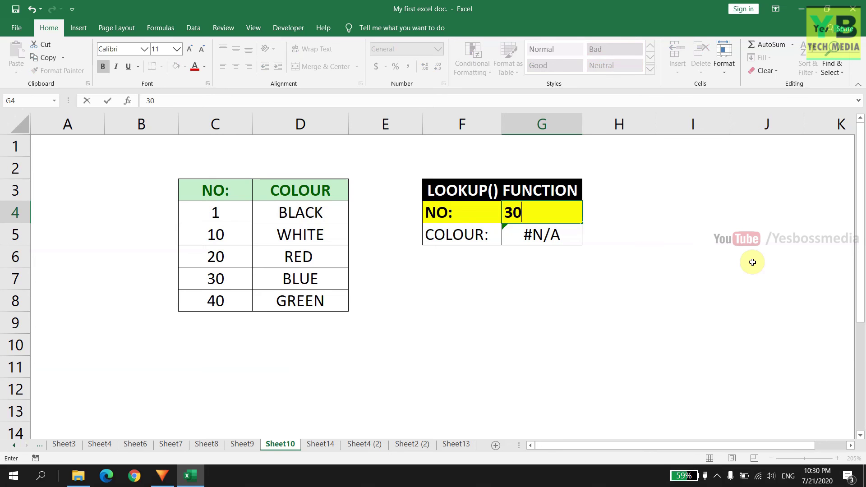
key("Return")
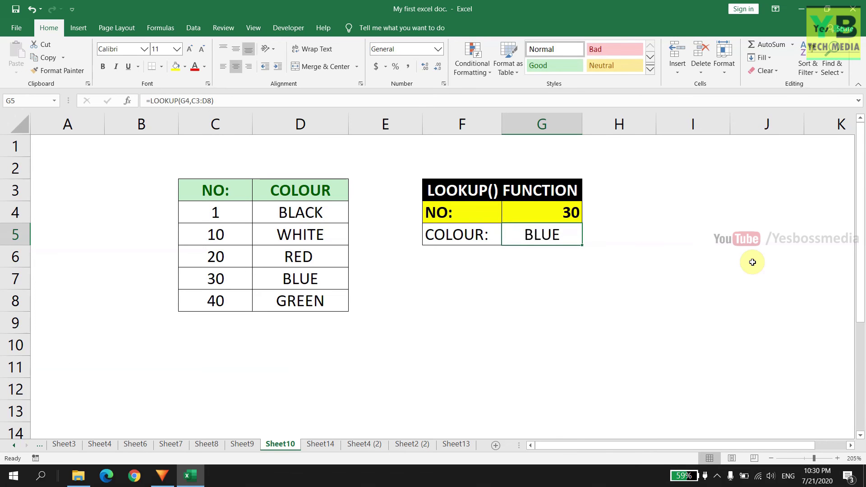
key("Up")
type("1")
key("Return")
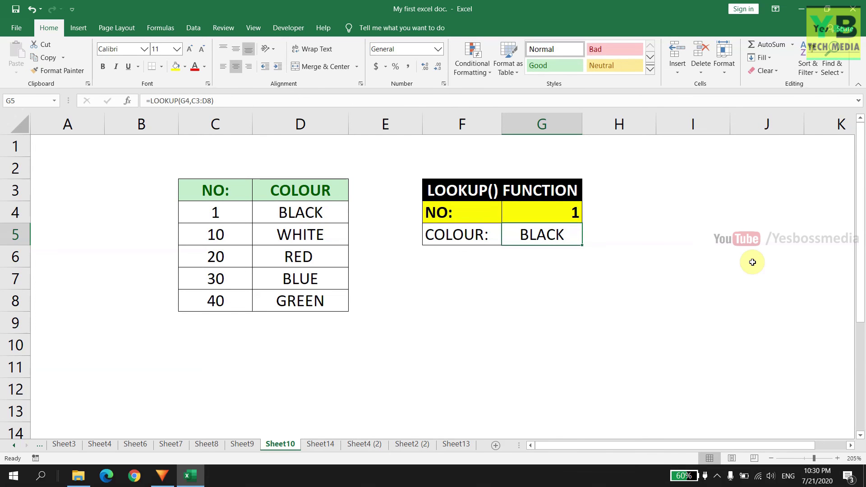
key("Up")
type("20")
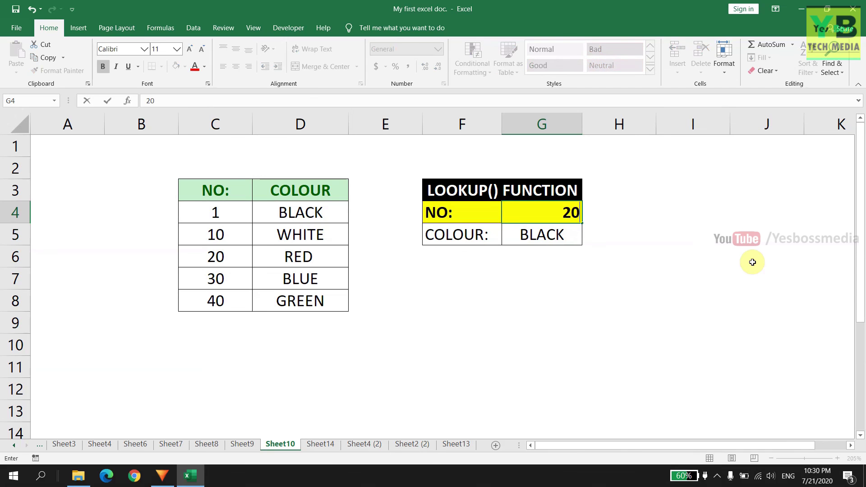
key("Return")
key("Up")
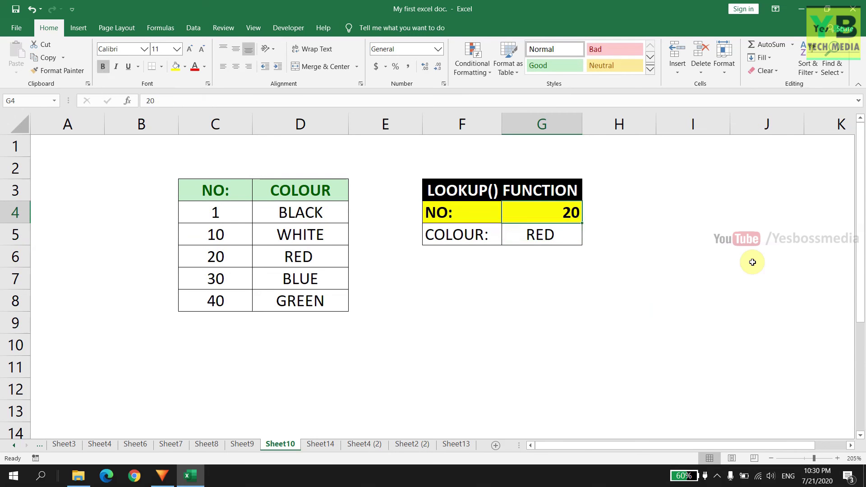
type("1")
key("Return")
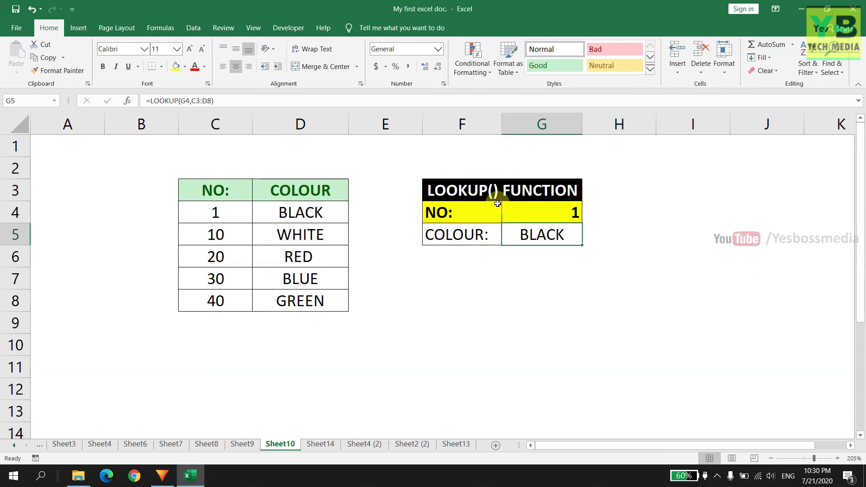